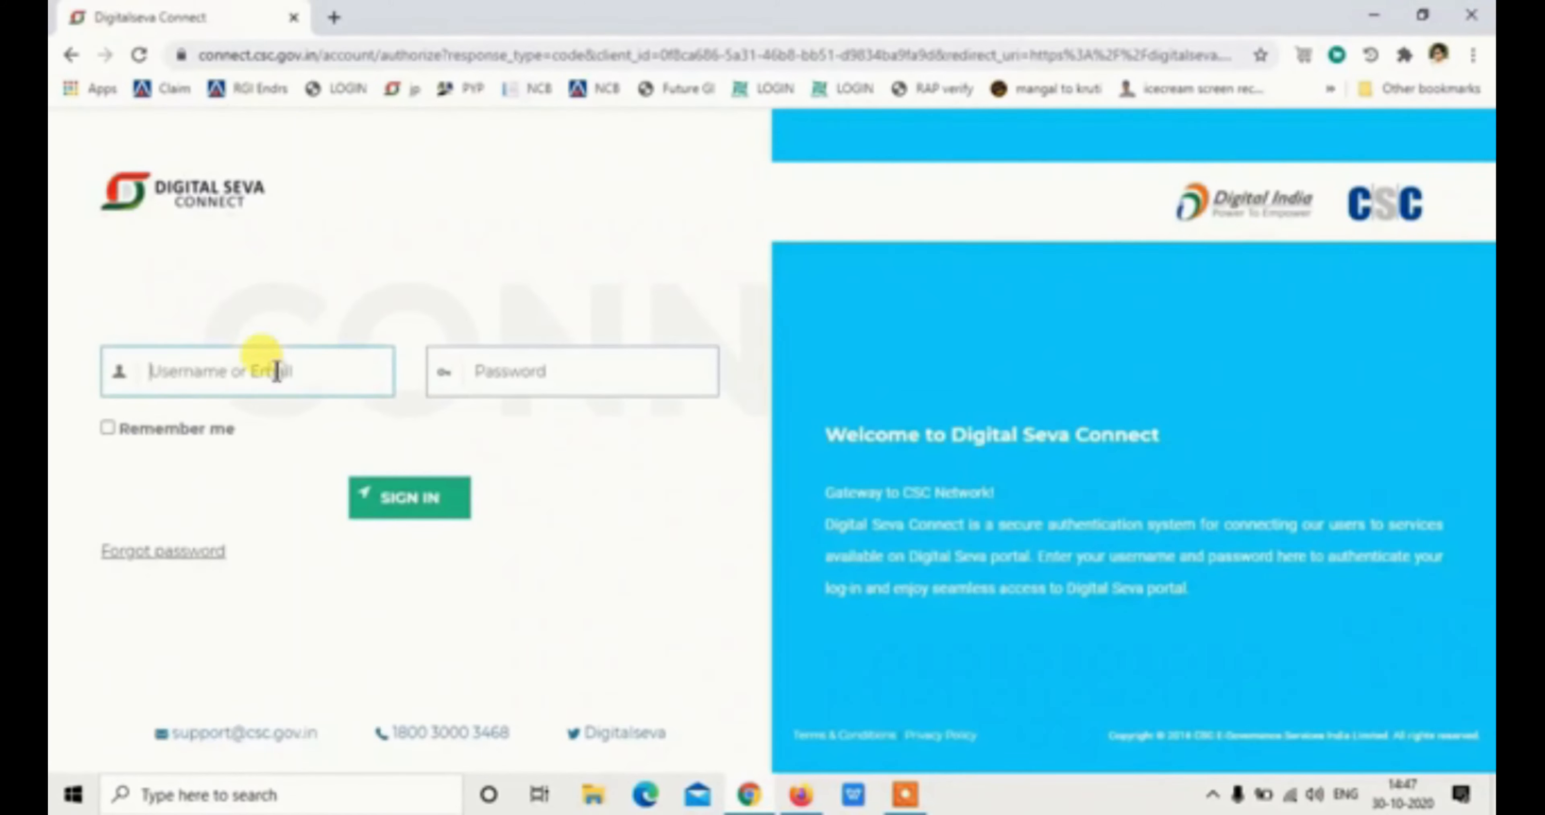
Sign in and go through Insurance > Life Insurance to the LIC Micro Insurance POS site's plan list
key("Tab")
key("Return")
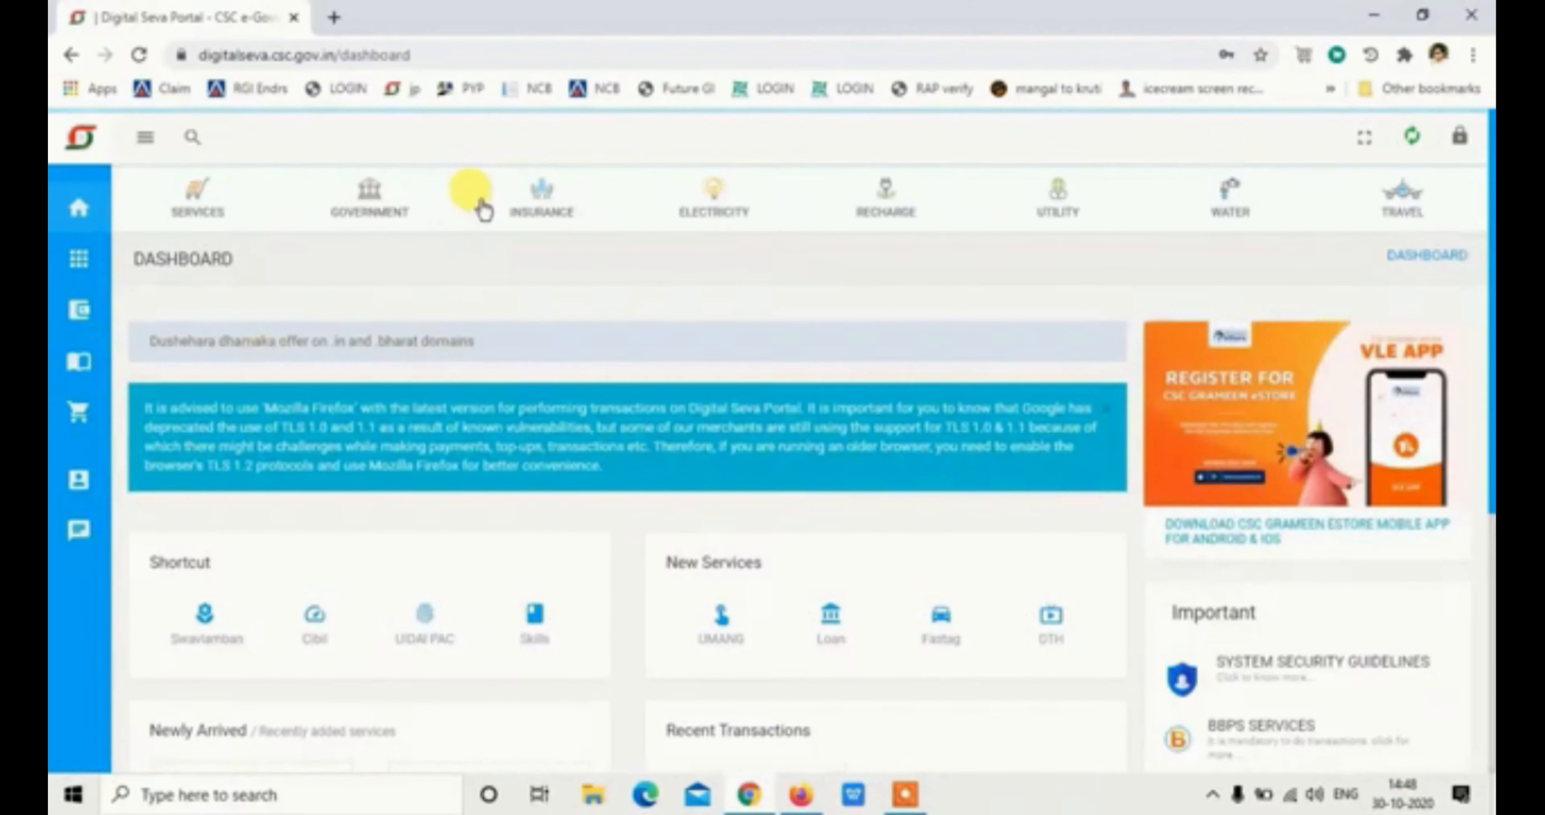
left_click(525, 198)
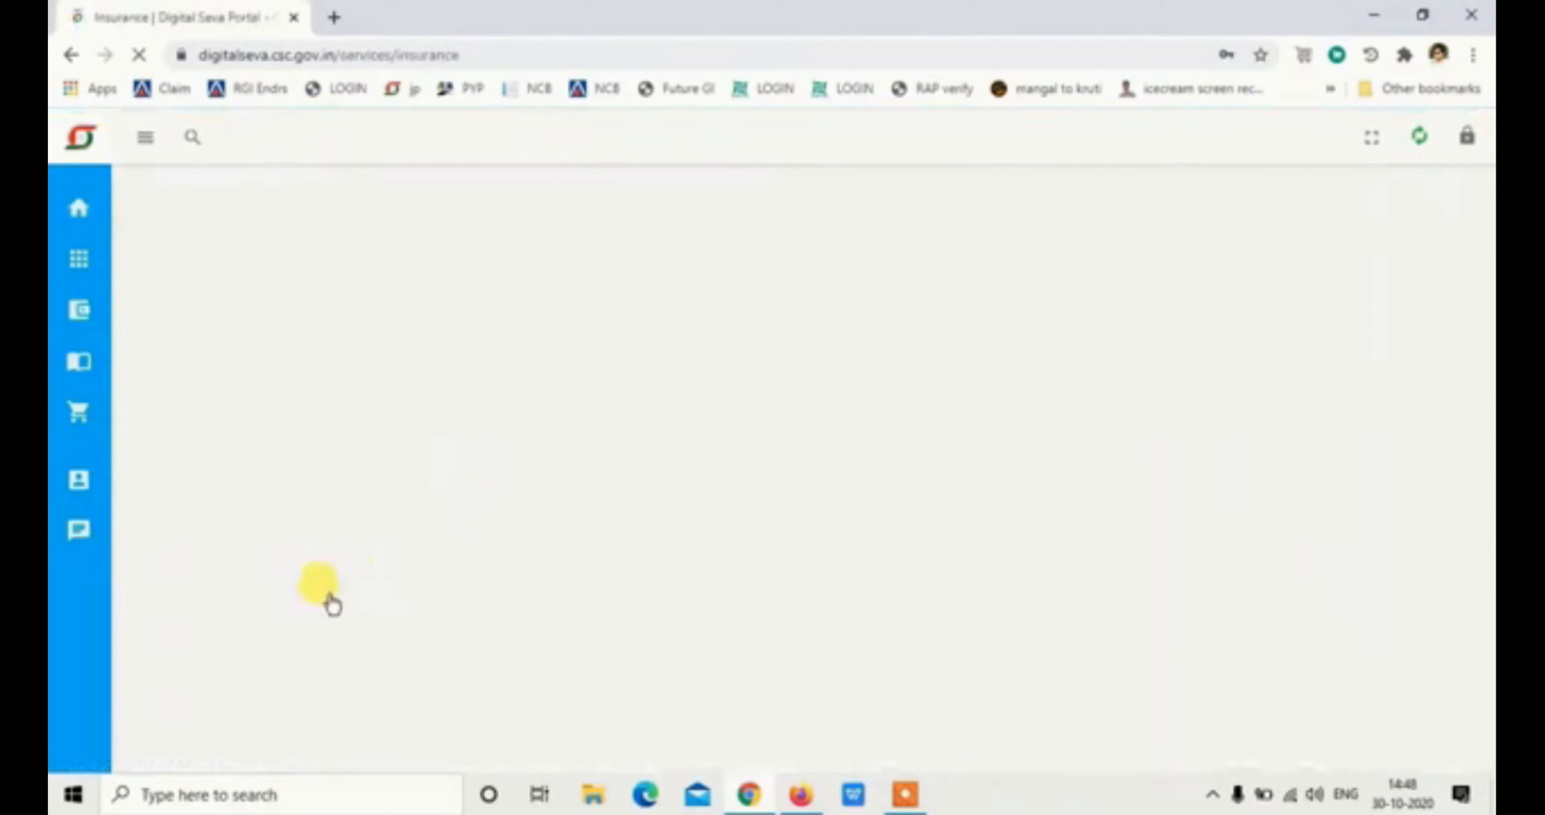
left_click(229, 697)
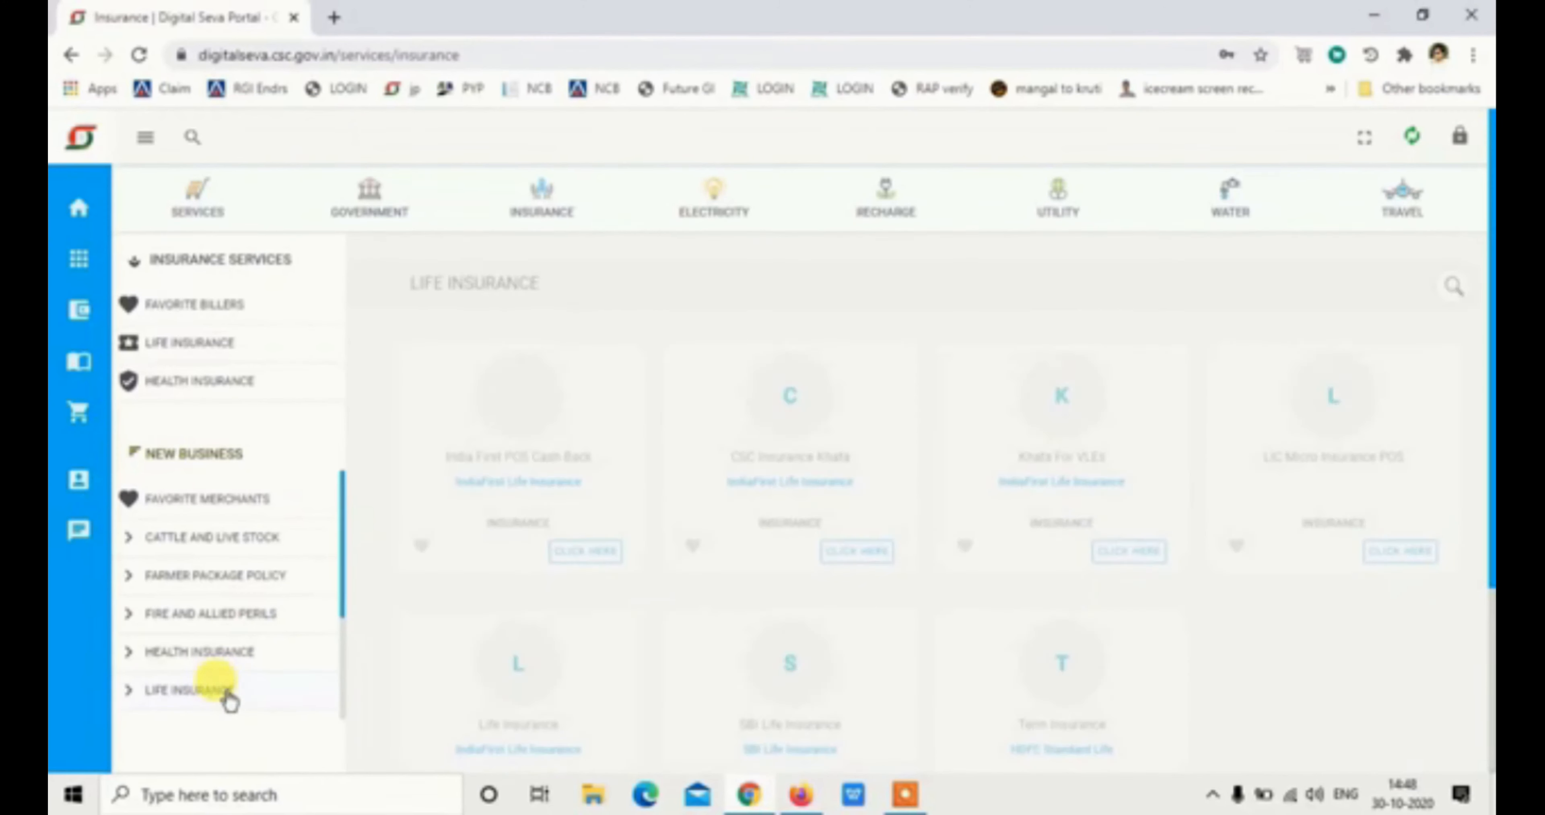
left_click(1399, 527)
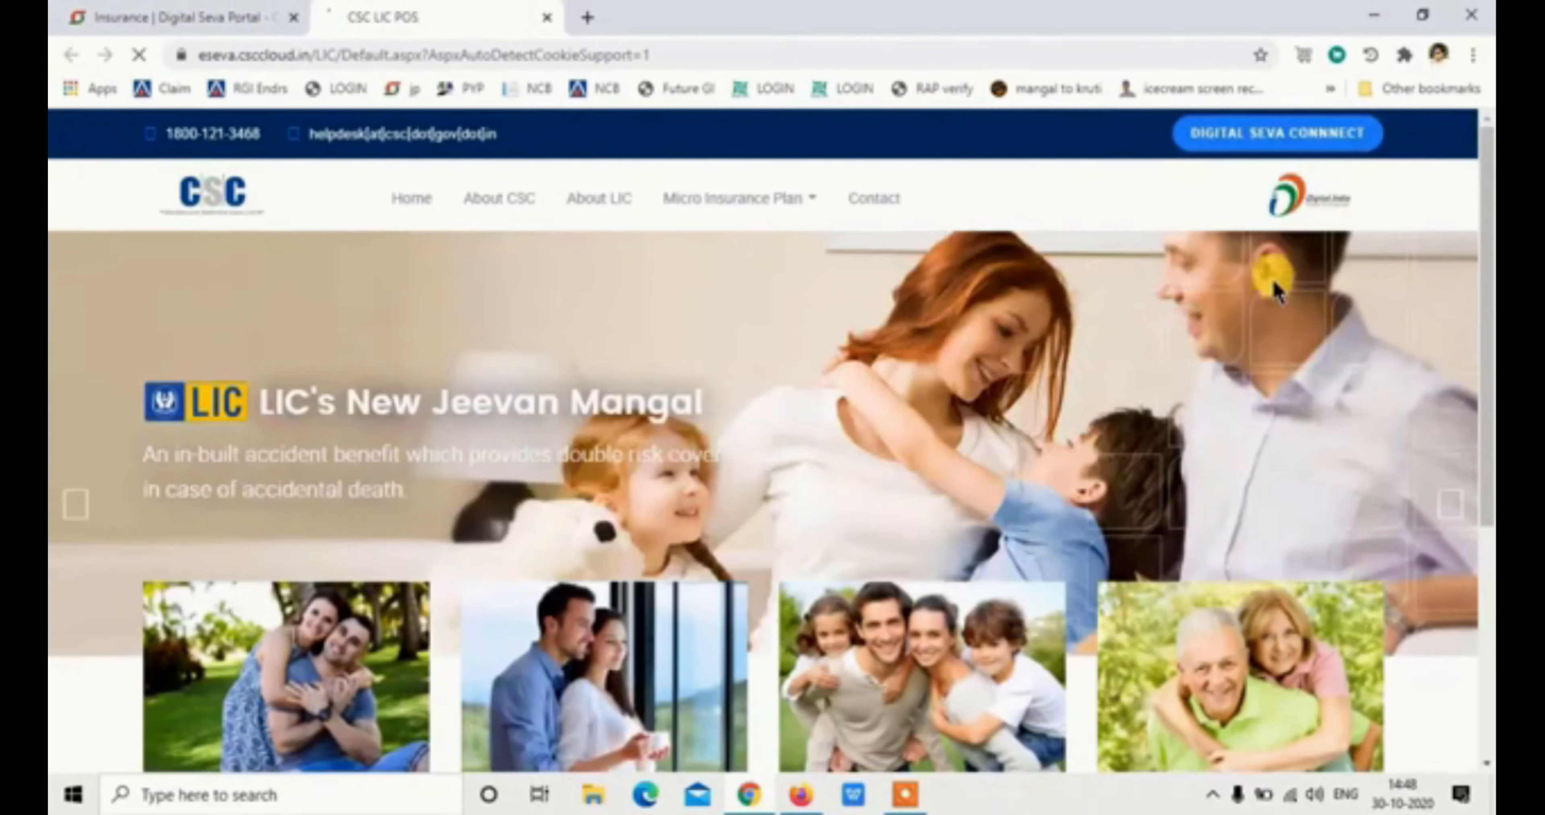
left_click(1259, 134)
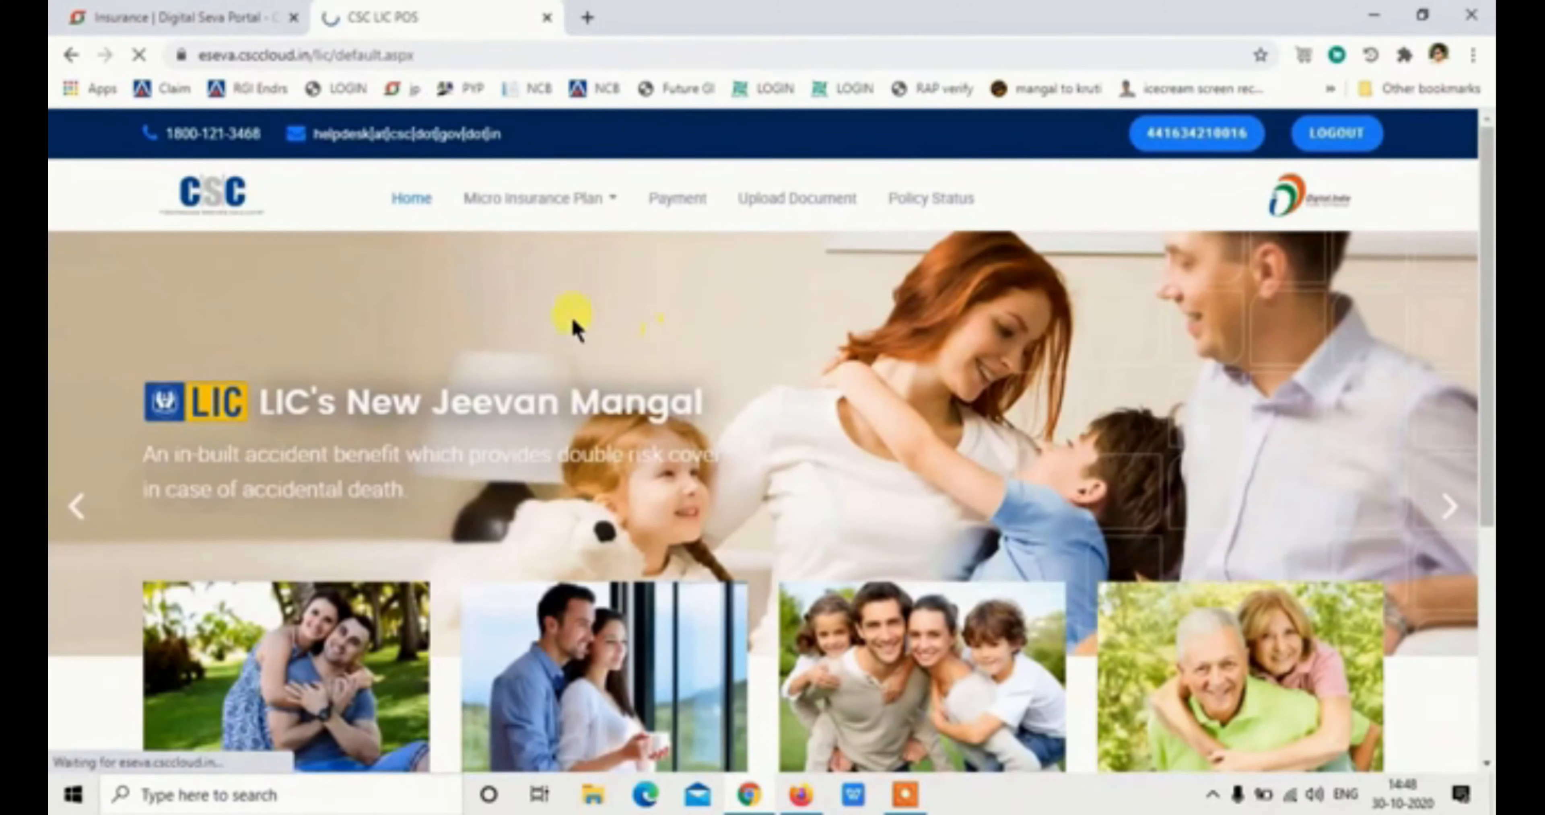
left_click(531, 204)
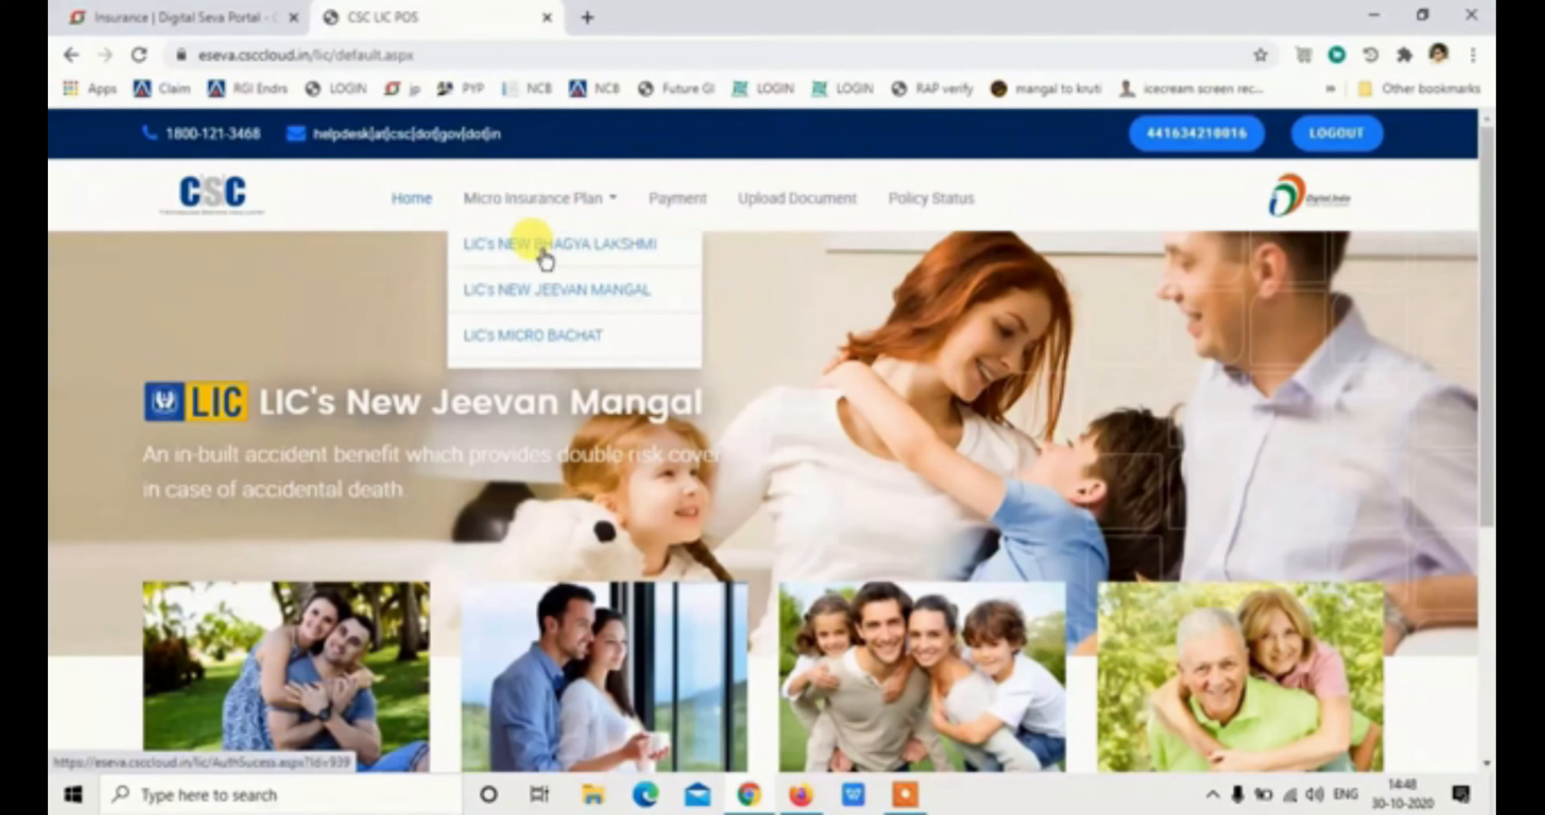
left_click(543, 255)
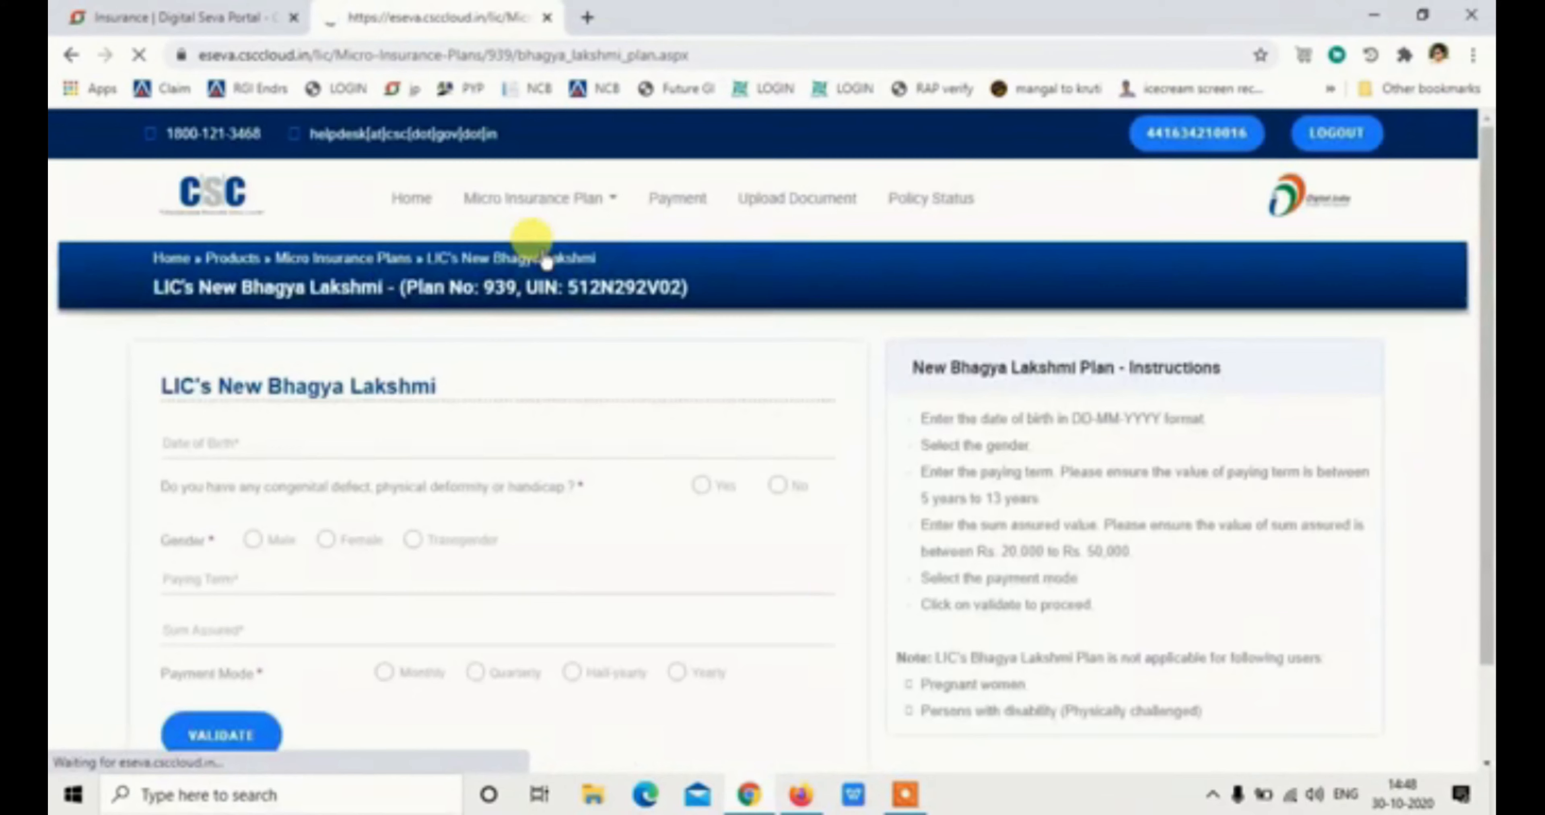
left_click(408, 442)
left_click(264, 473)
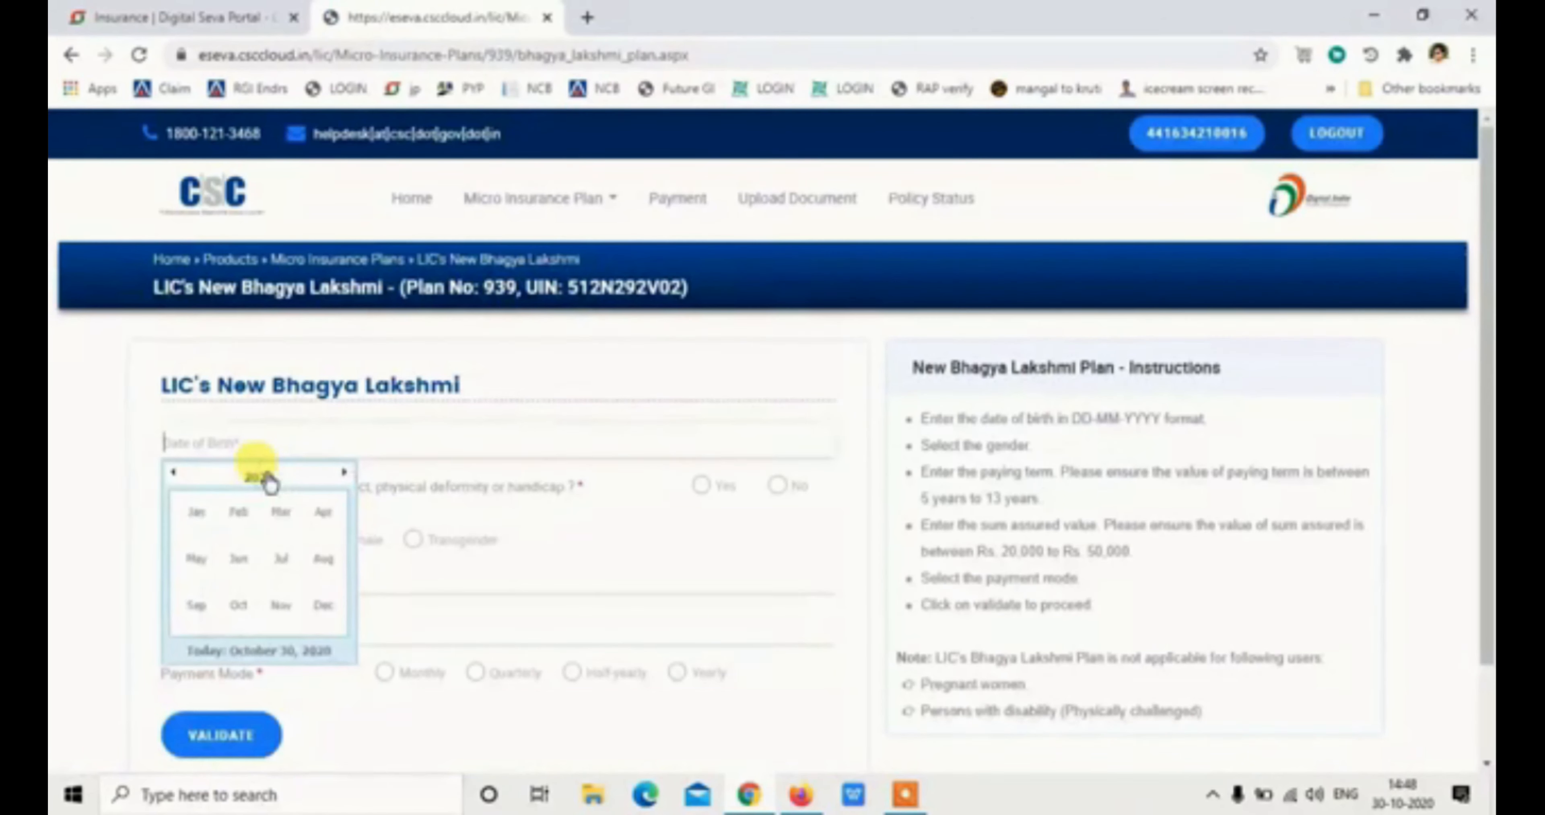
left_click(269, 478)
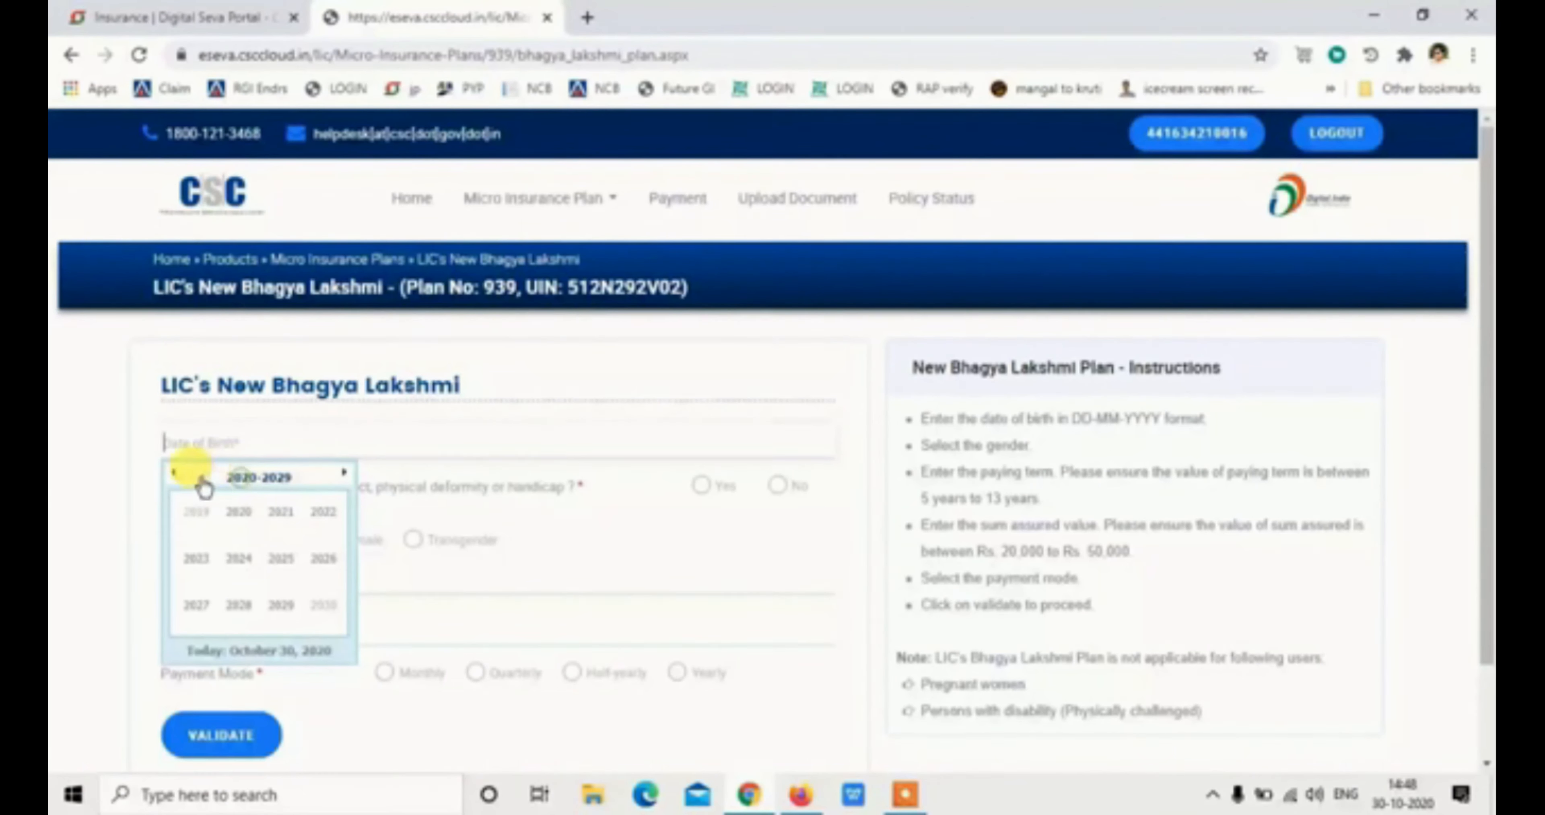
left_click(174, 474)
left_click(174, 473)
left_click(174, 474)
left_click(319, 562)
left_click(312, 612)
left_click(198, 528)
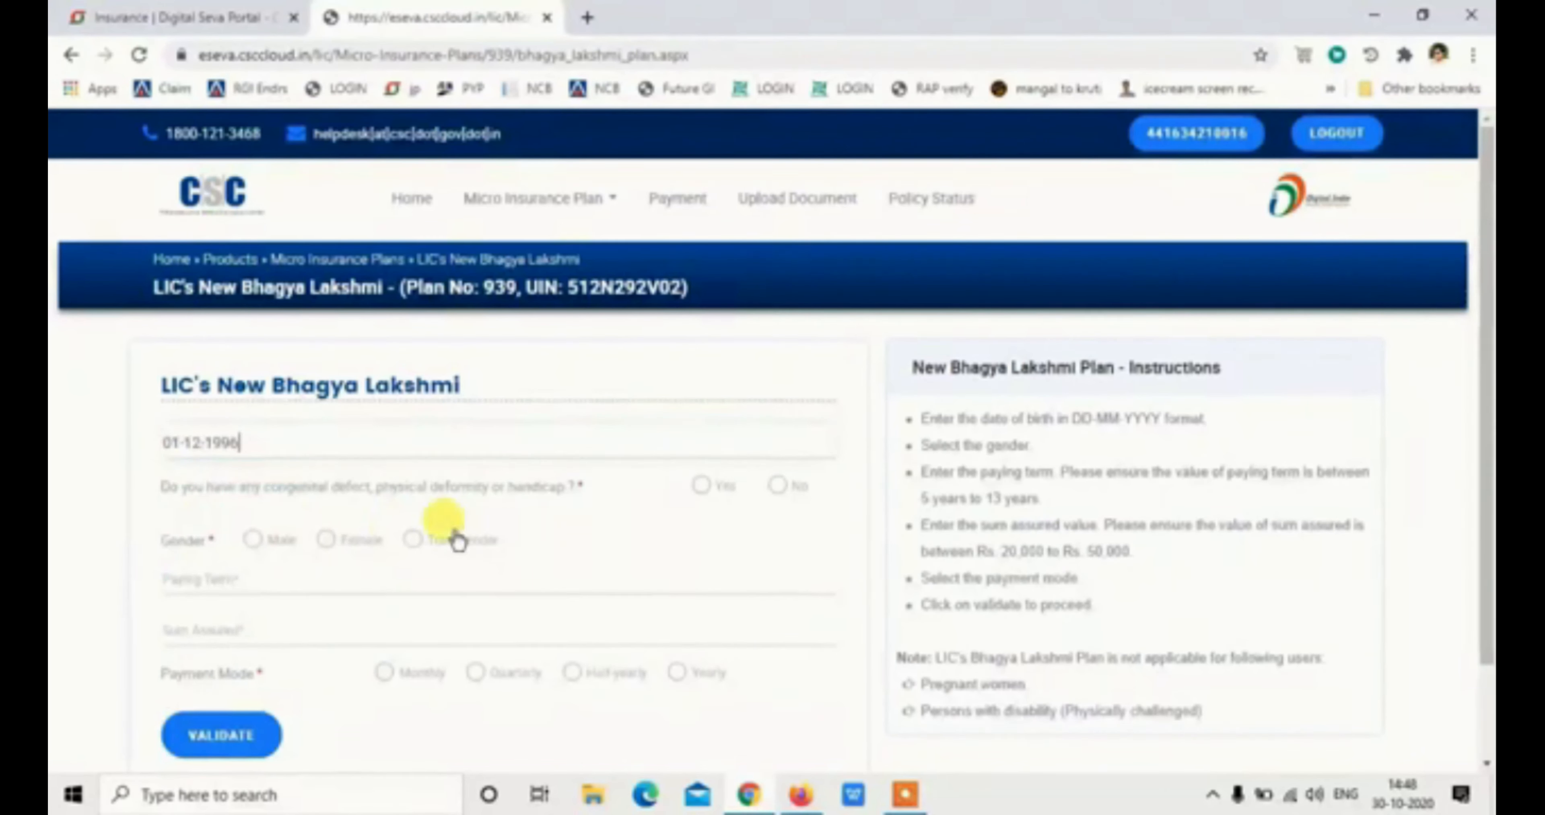
Answer No to congenital defect, set Male and Monthly mode, validate the quote and accept it
left_click(779, 486)
left_click(253, 540)
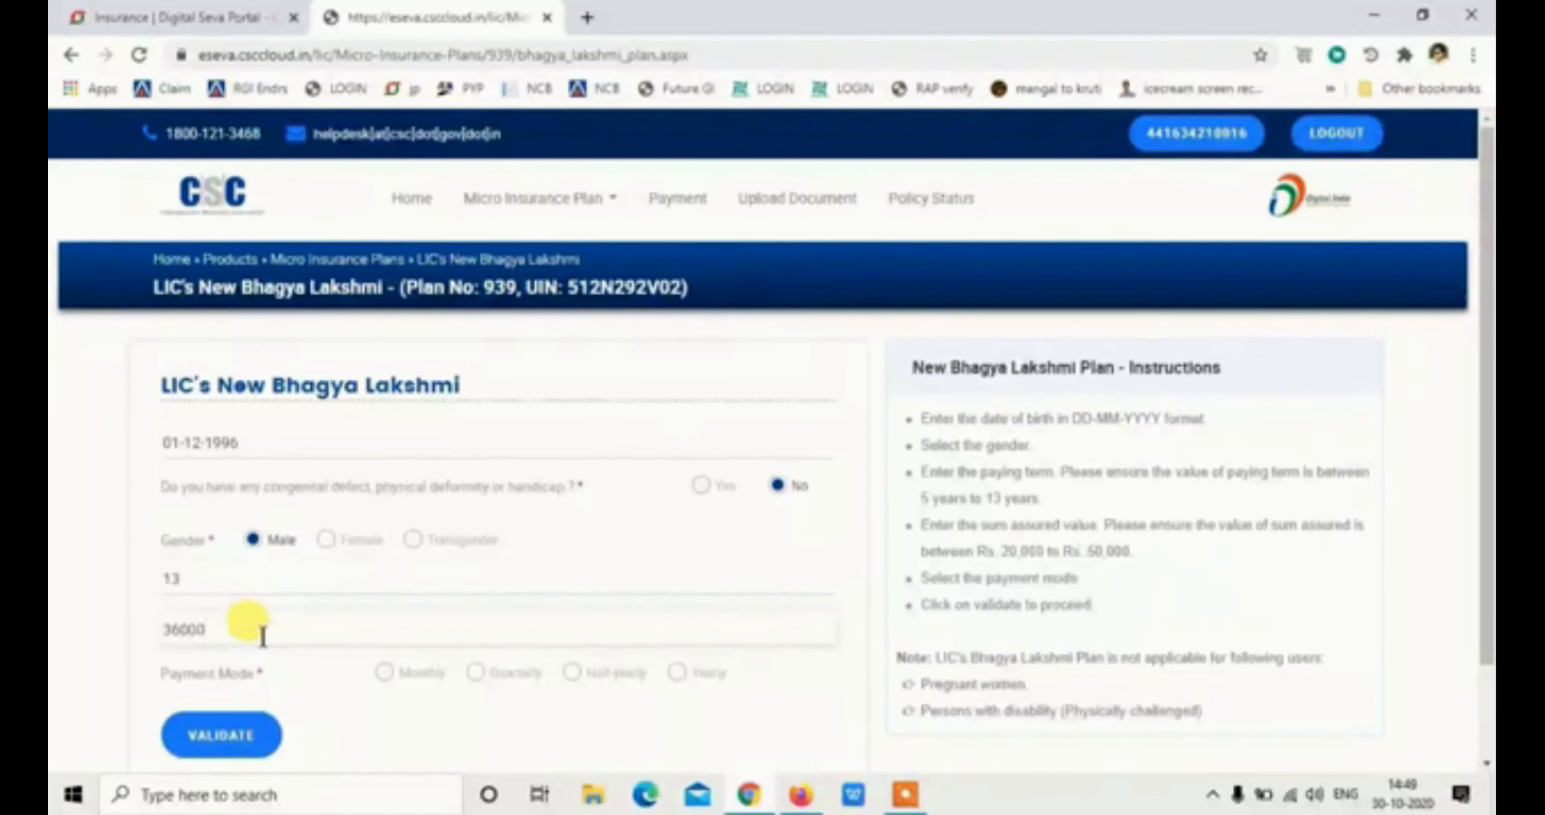
left_click(384, 673)
left_click(198, 732)
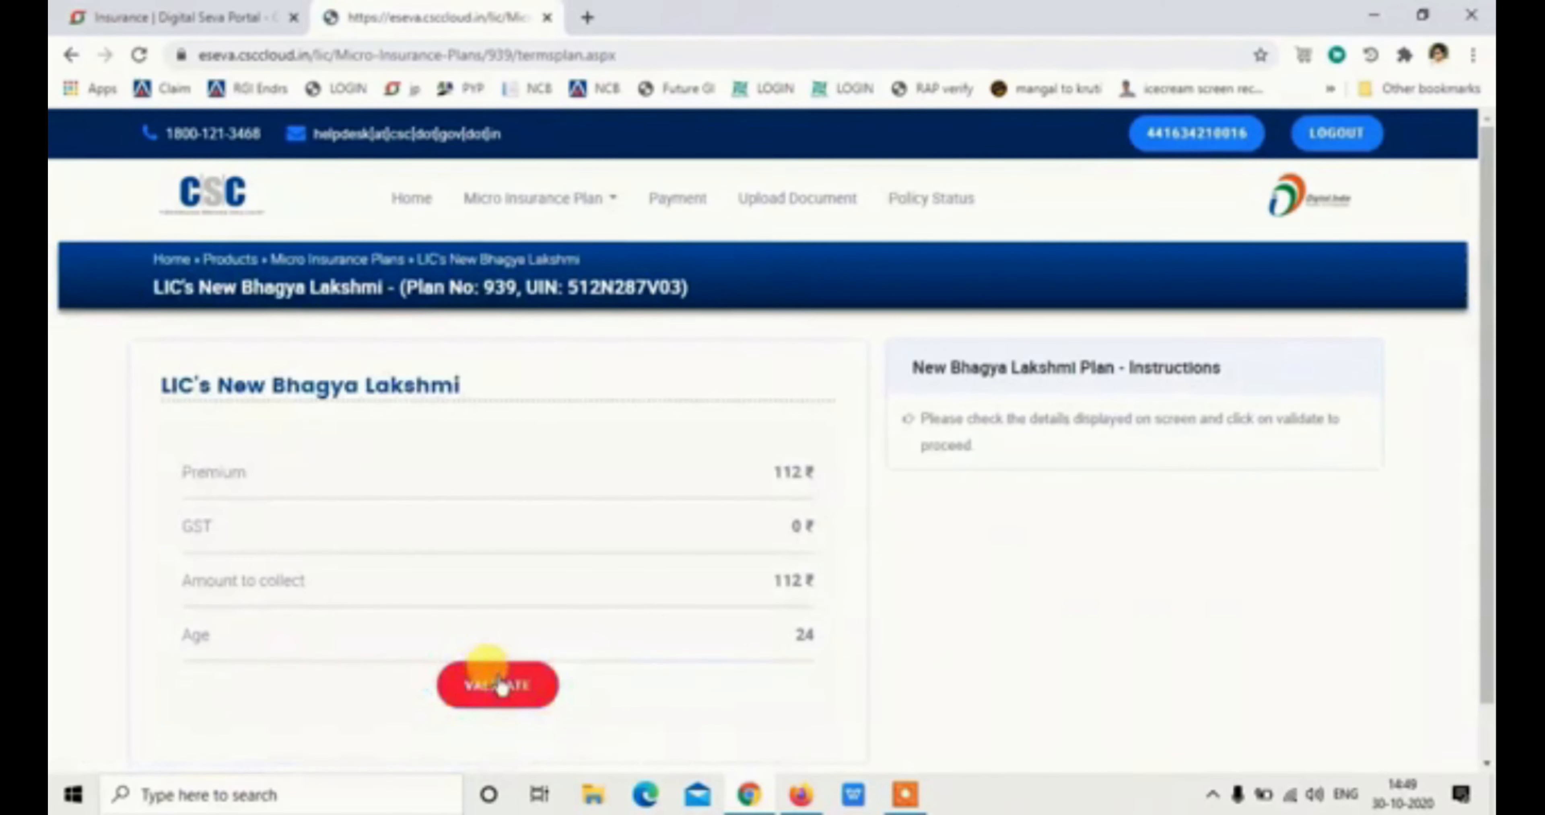
left_click(497, 685)
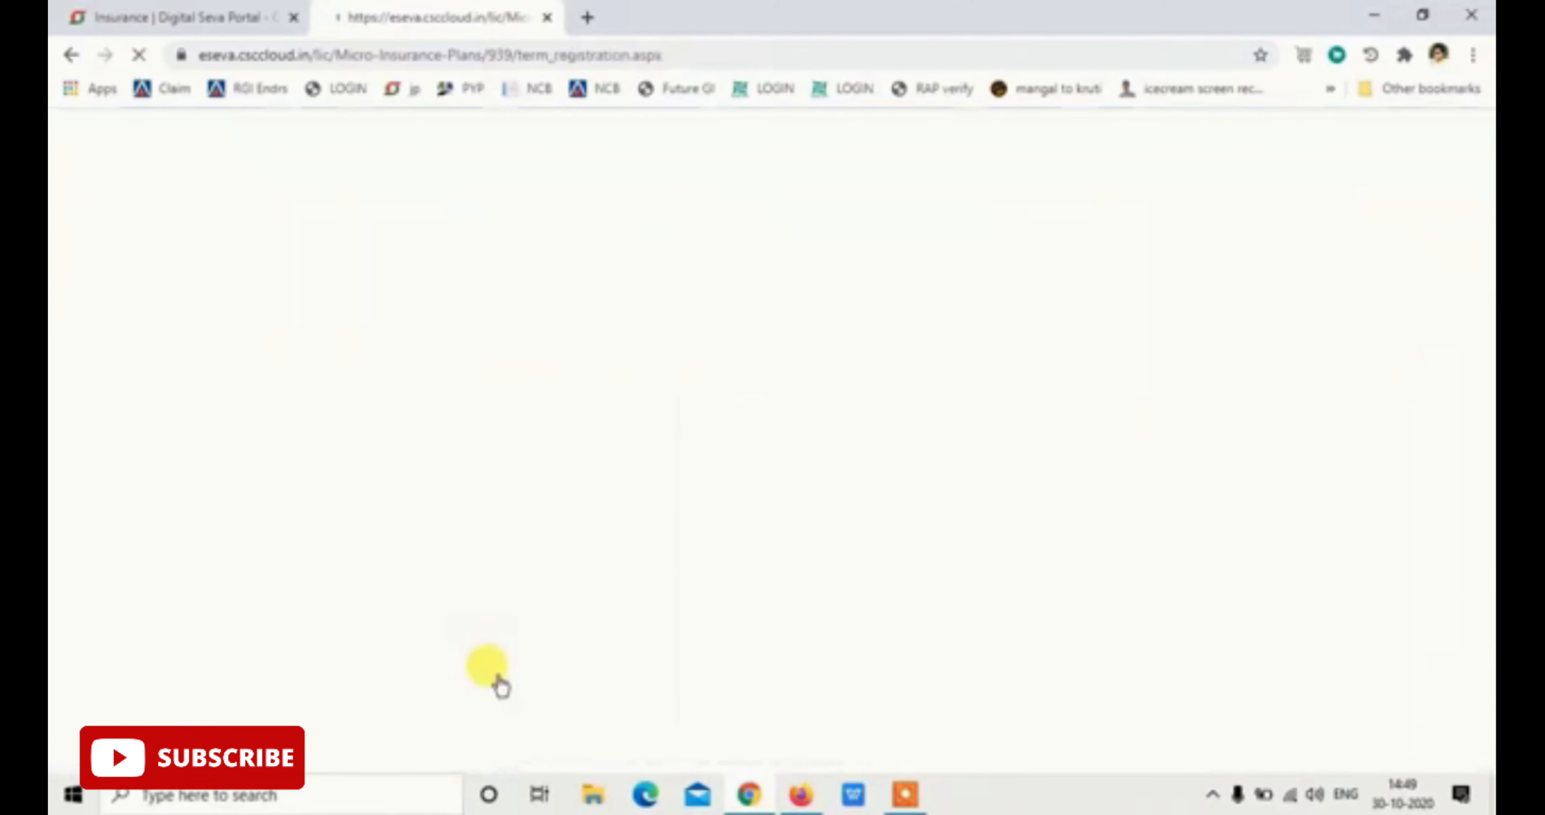
left_click(270, 480)
Enter the insured's first, middle and last name, mobile number and e-mail address
key("Tab")
key("Tab")
key("Tab")
key("Tab")
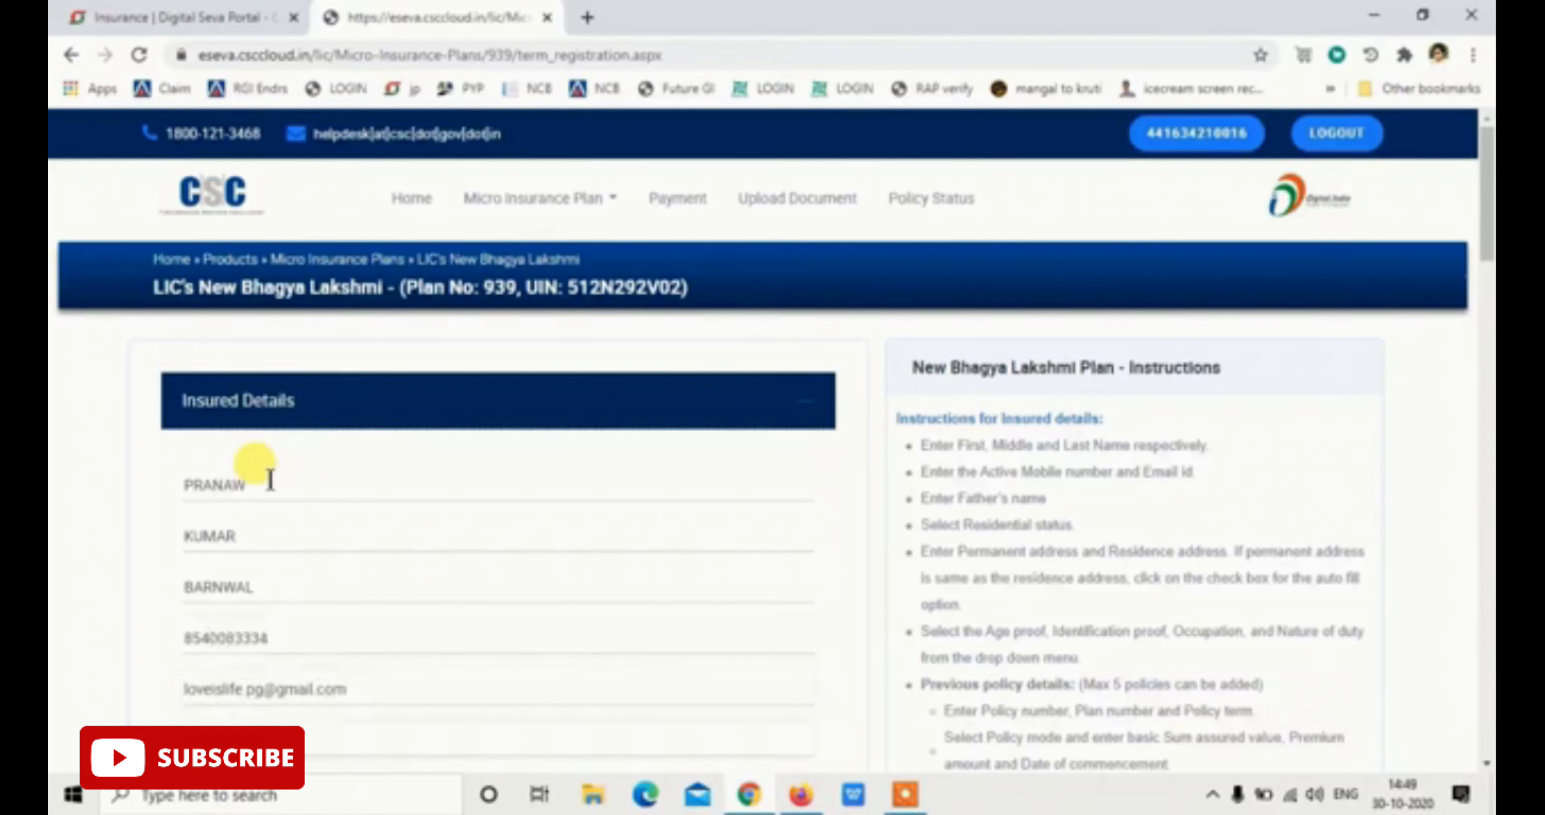
Set Indian Resident status, enter the permanent address and pincode, and mark residence address as same
scroll(270, 480, "down", 4)
left_click(269, 400)
left_click(299, 452)
left_click(290, 509)
key("Tab")
type("NE")
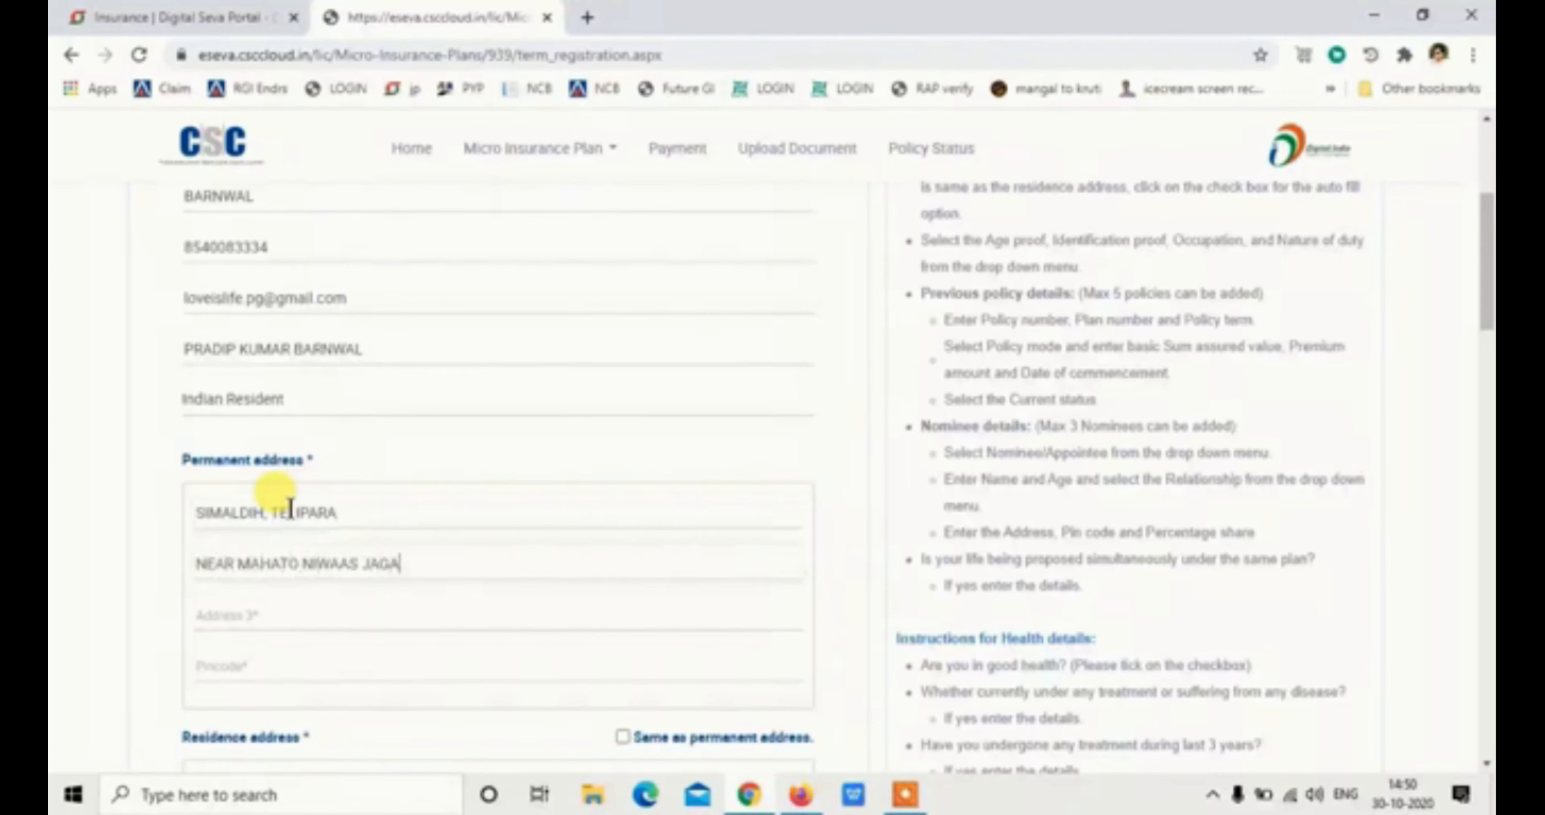
key("Tab")
type("HR")
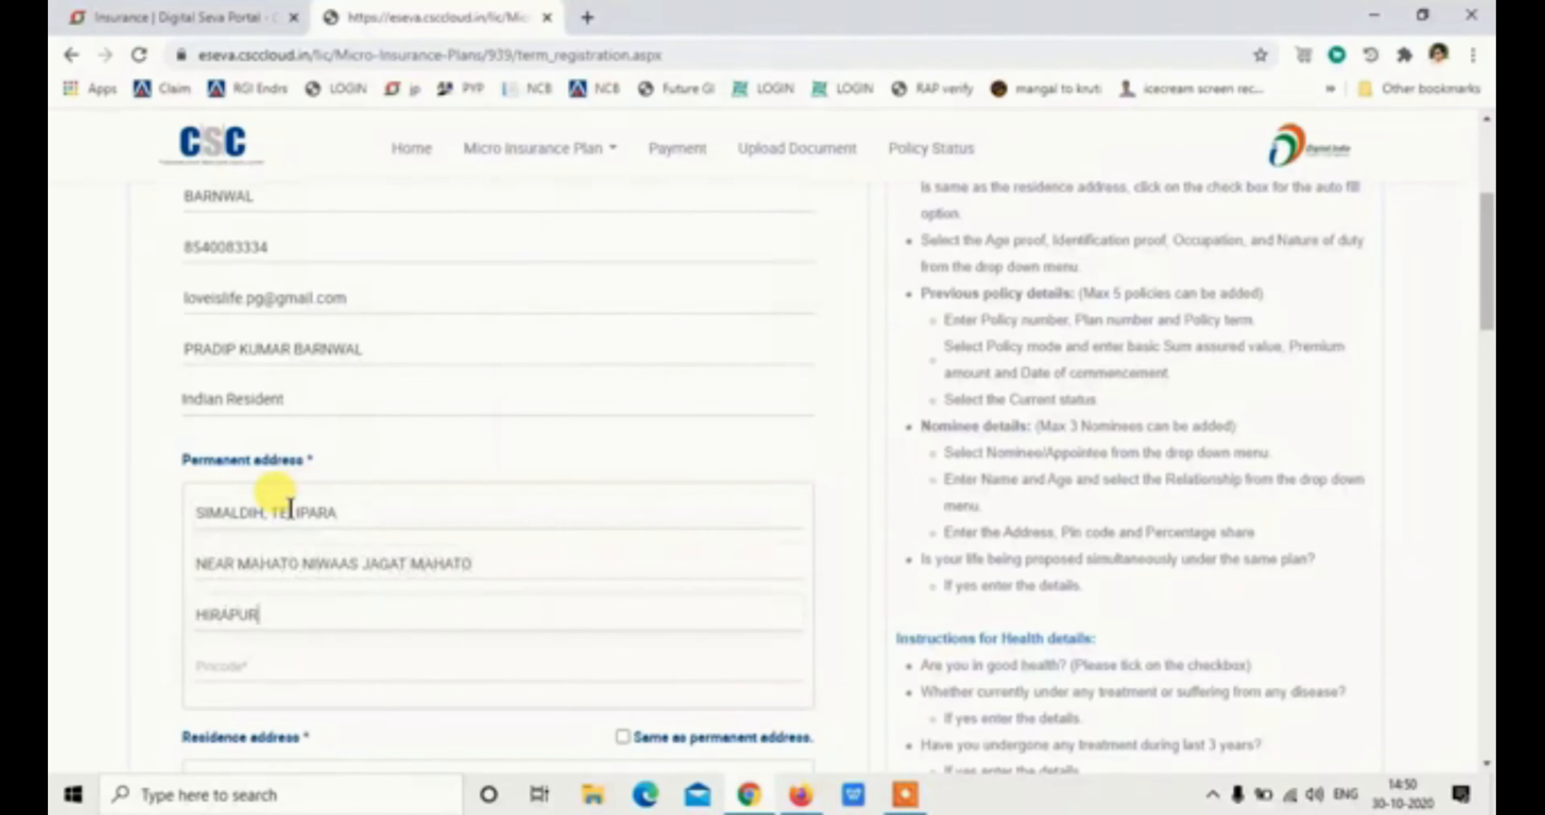
left_click(277, 667)
type("82")
scroll(278, 667, "down", 2)
left_click(623, 525)
scroll(624, 531, "down", 4)
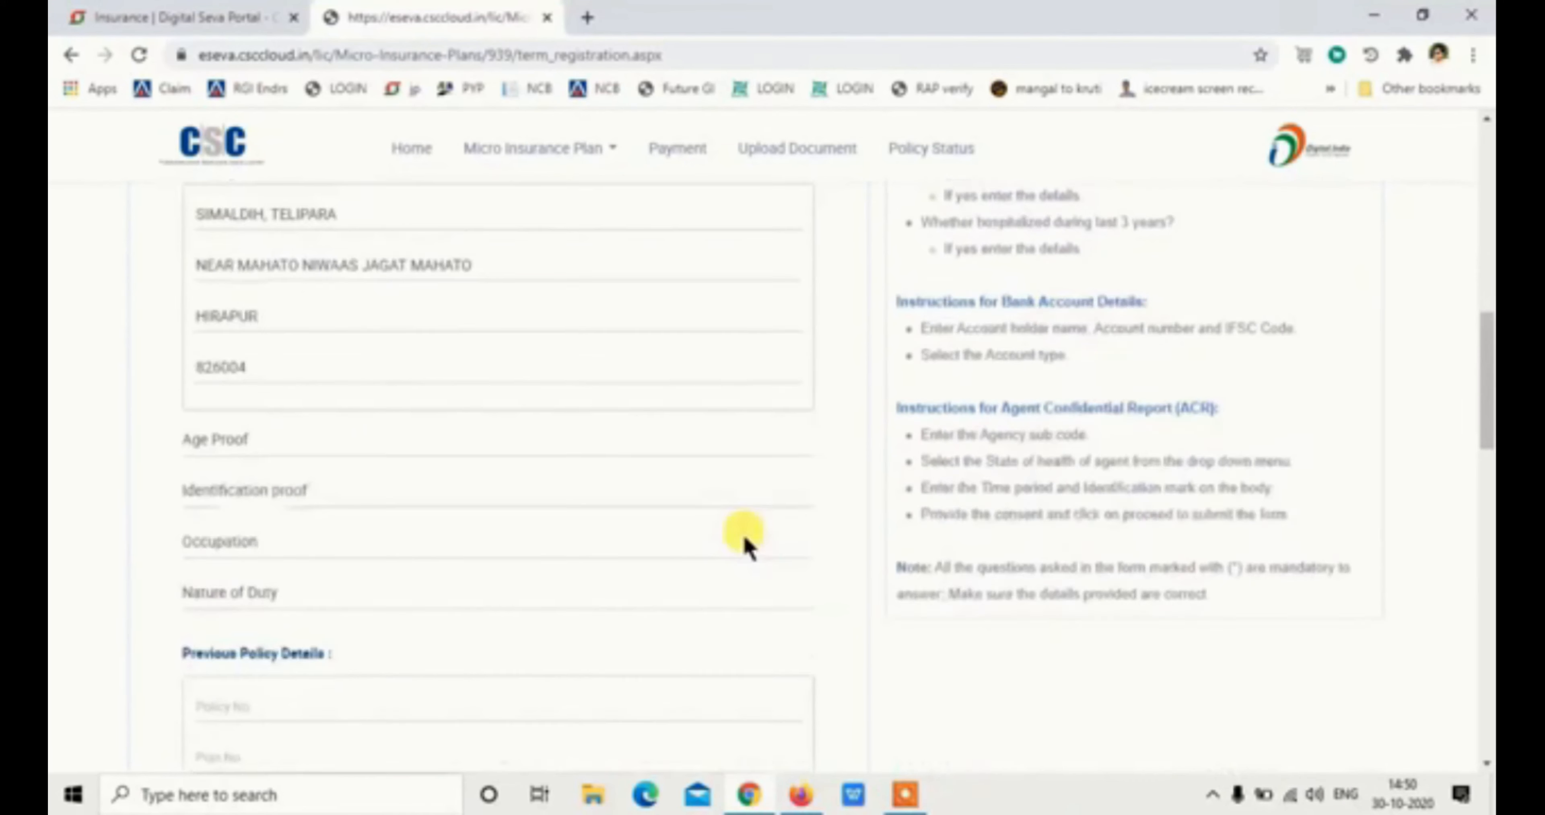
Choose PAN Card as age proof, set the ID proof, Employed Professionals occupation and Service duty
left_click(258, 378)
left_click(257, 556)
left_click(289, 421)
left_click(269, 479)
left_click(269, 482)
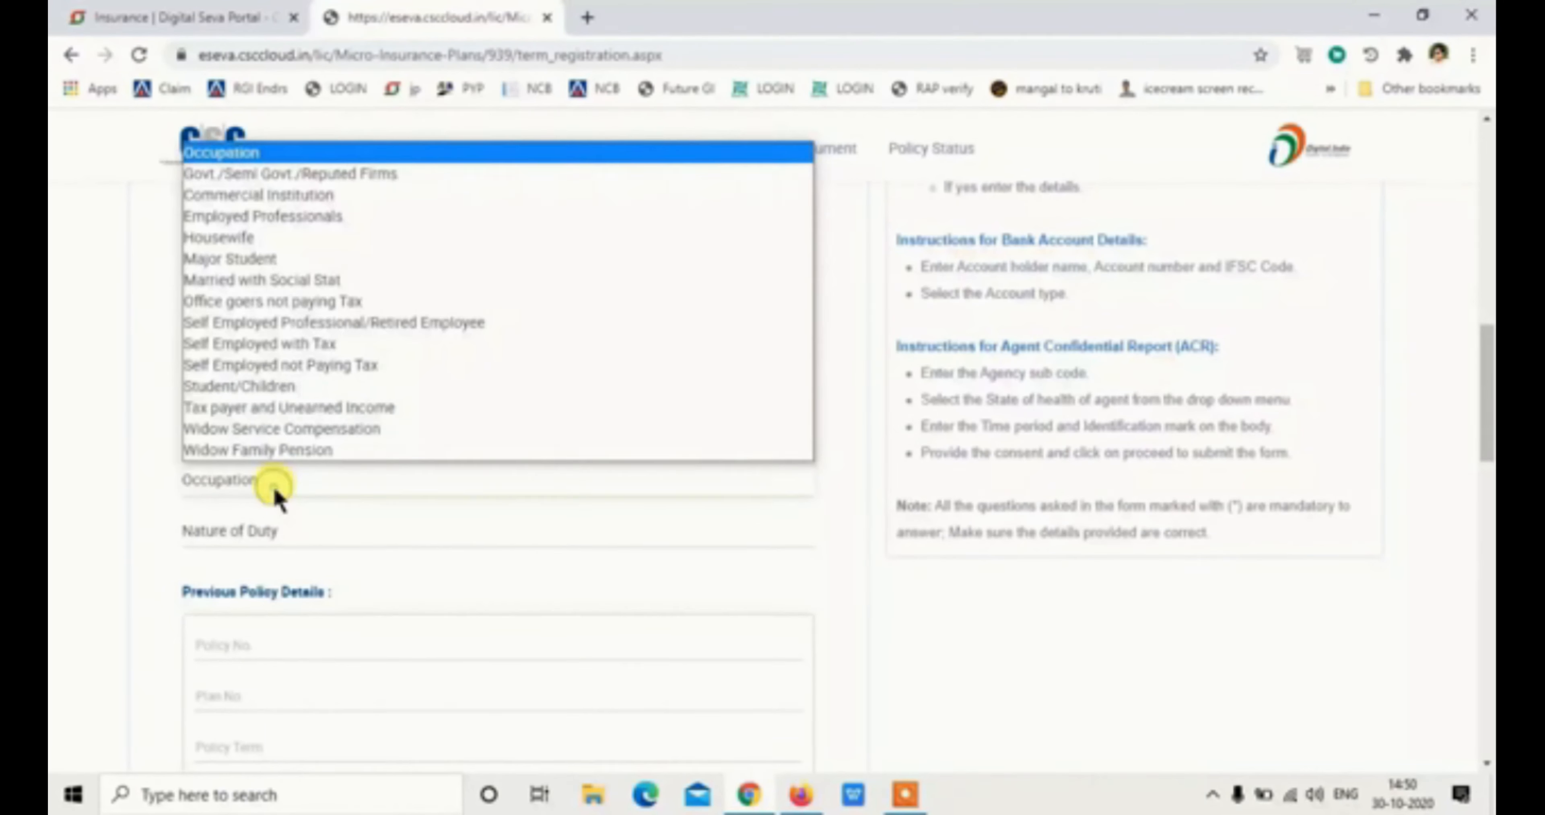
left_click(334, 222)
left_click(264, 531)
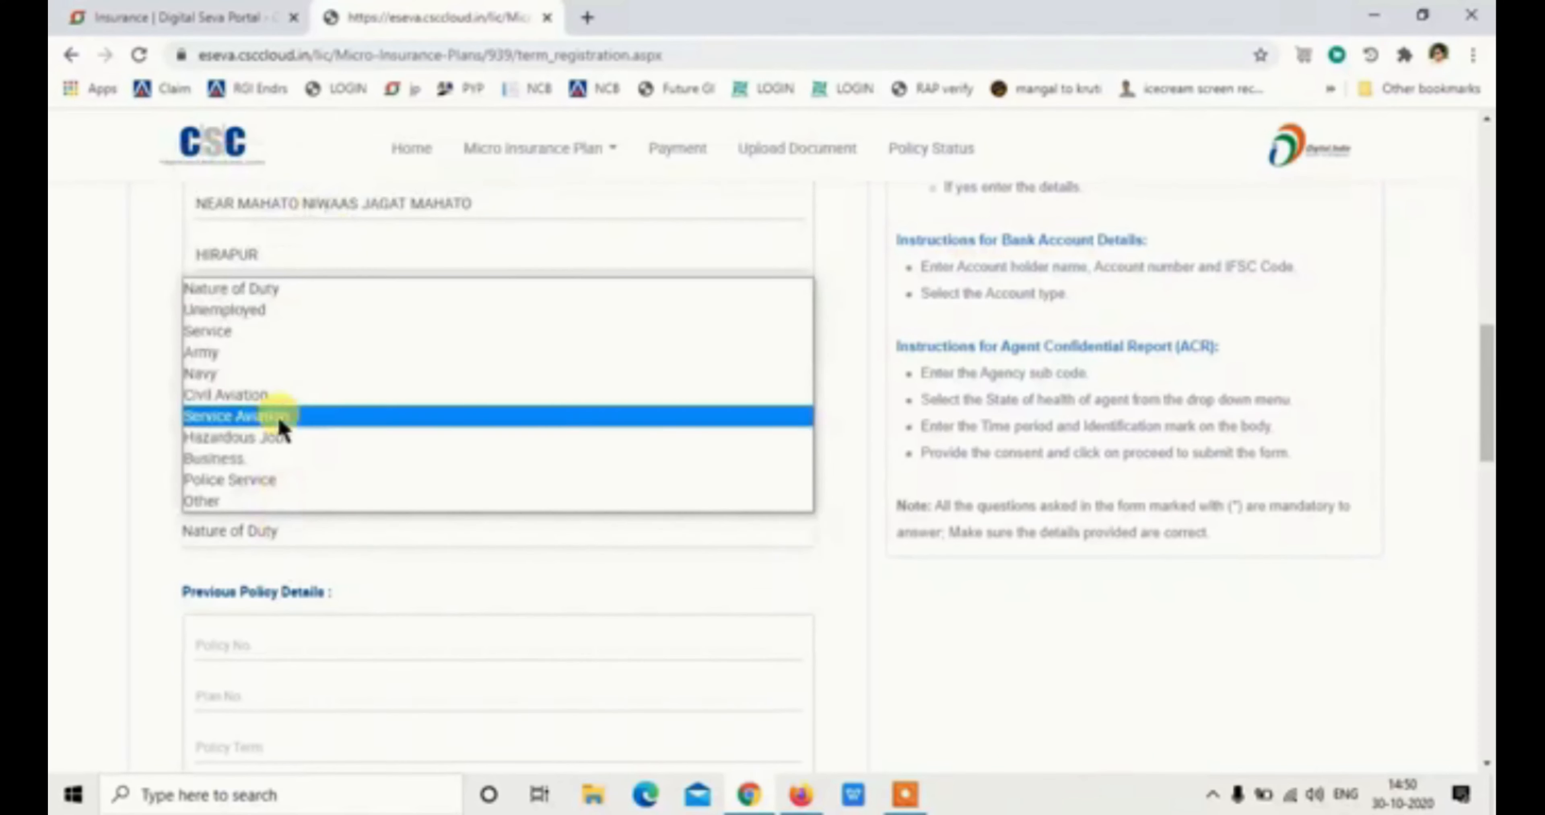
left_click(276, 422)
scroll(300, 607, "down", 3)
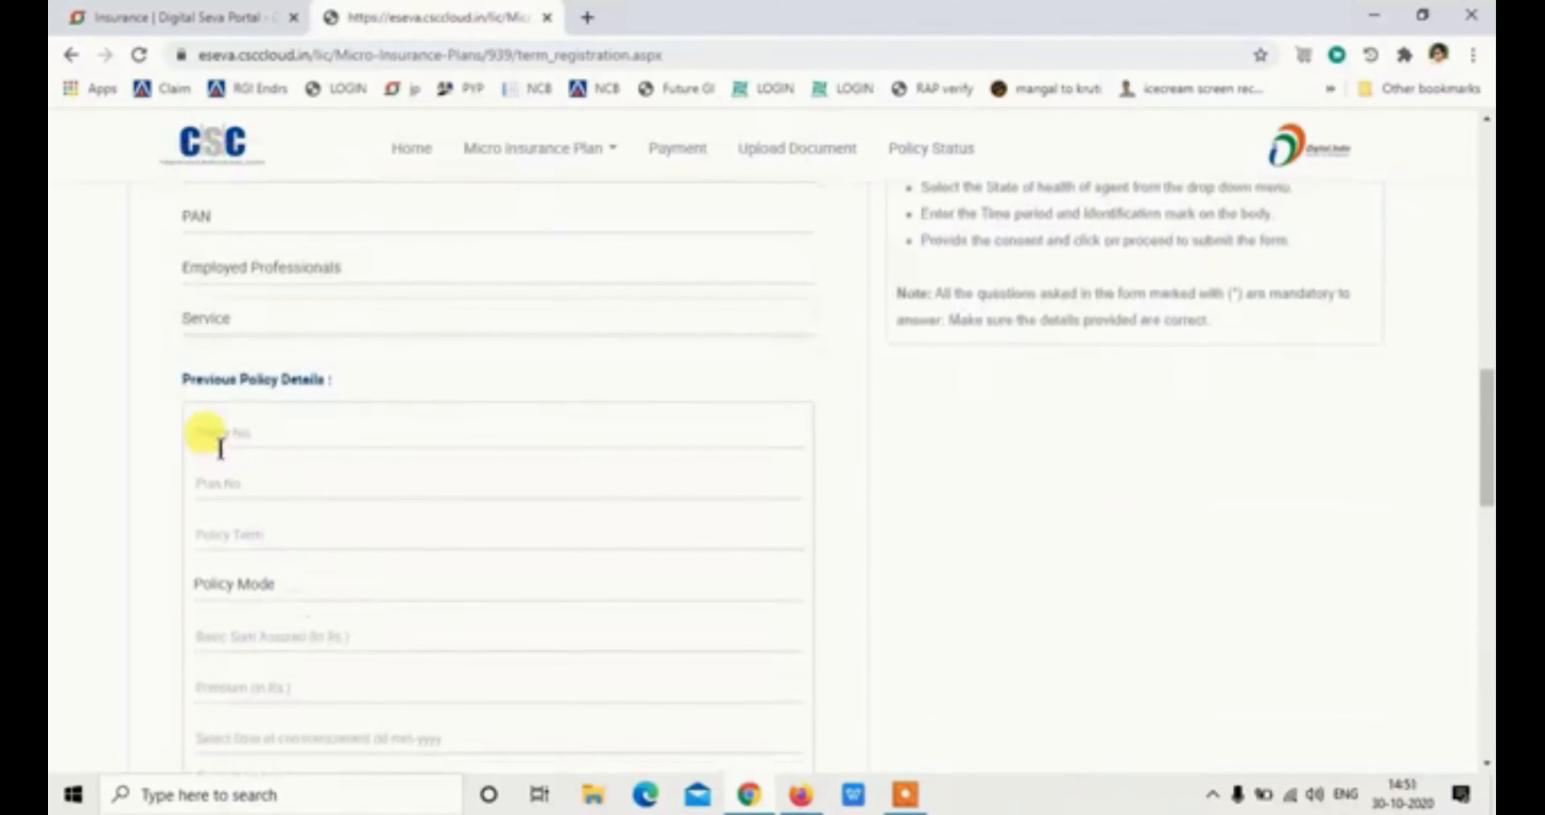
left_click(389, 585)
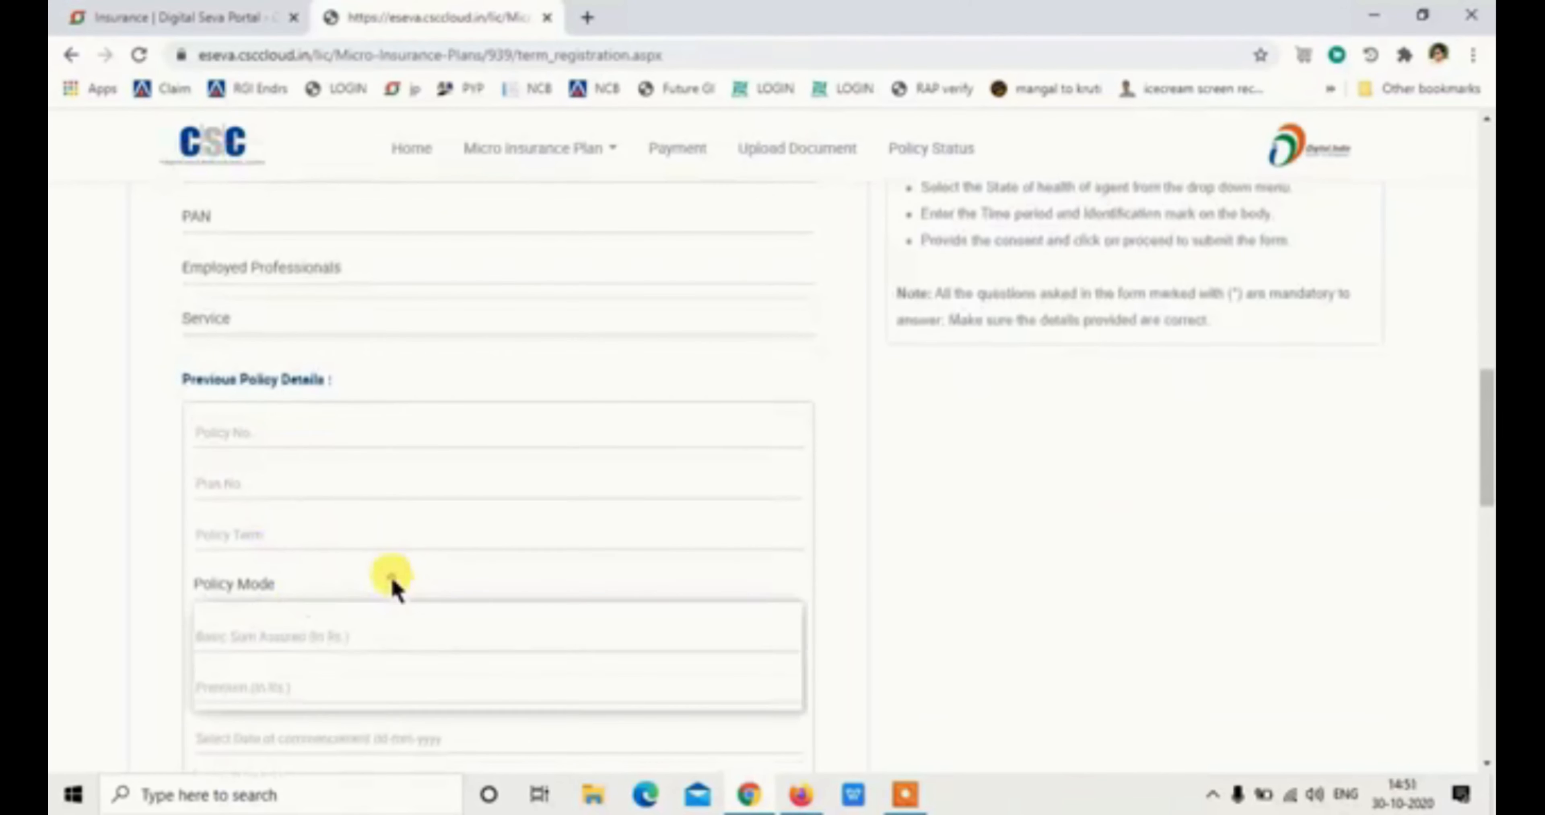
Fill in the previous policy status
scroll(468, 579, "down", 2)
scroll(468, 575, "down", 5)
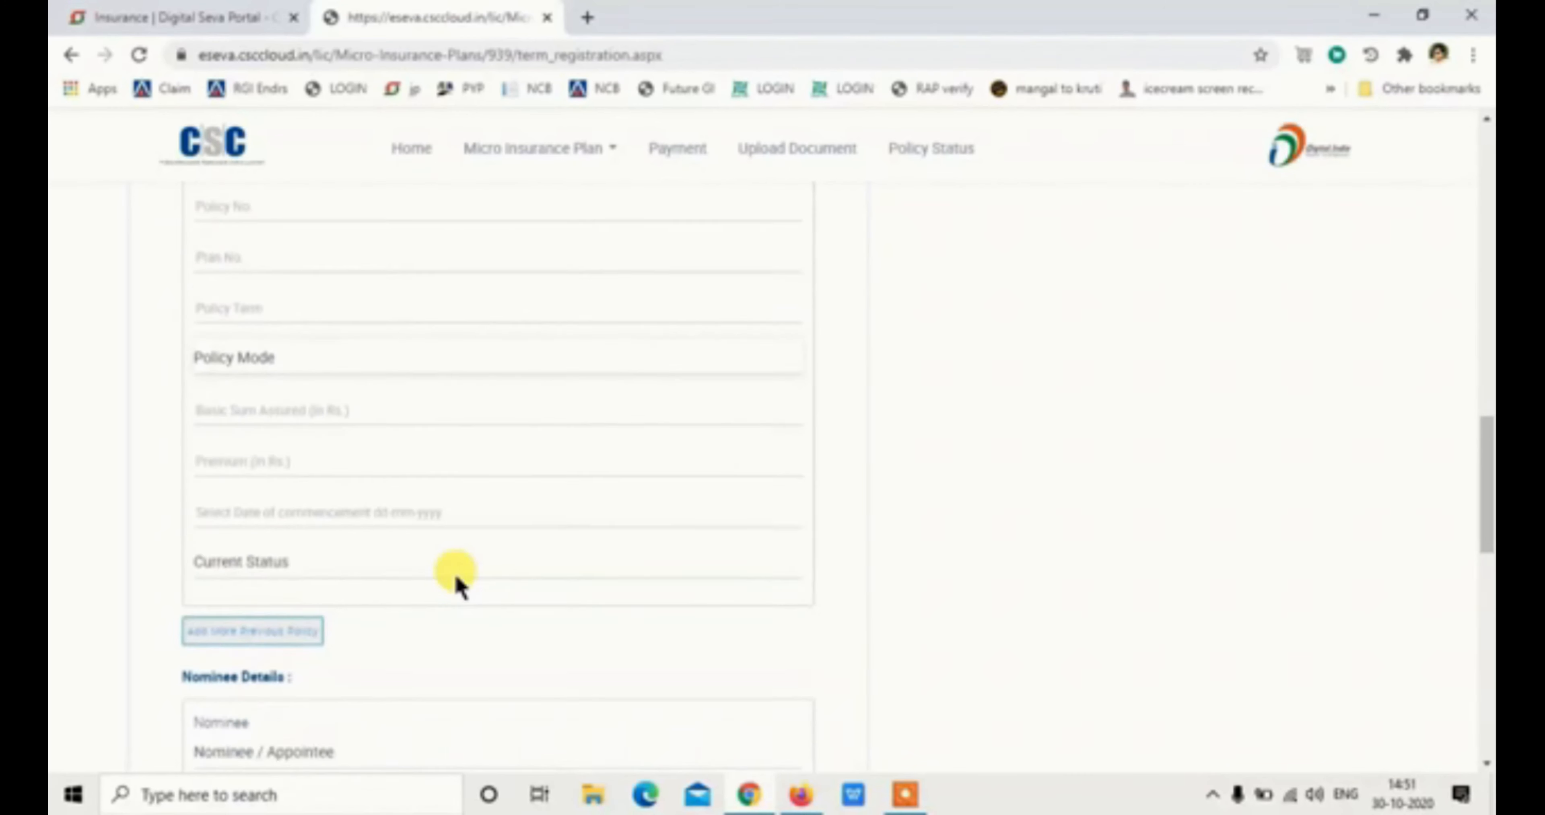
scroll(243, 558, "down", 2)
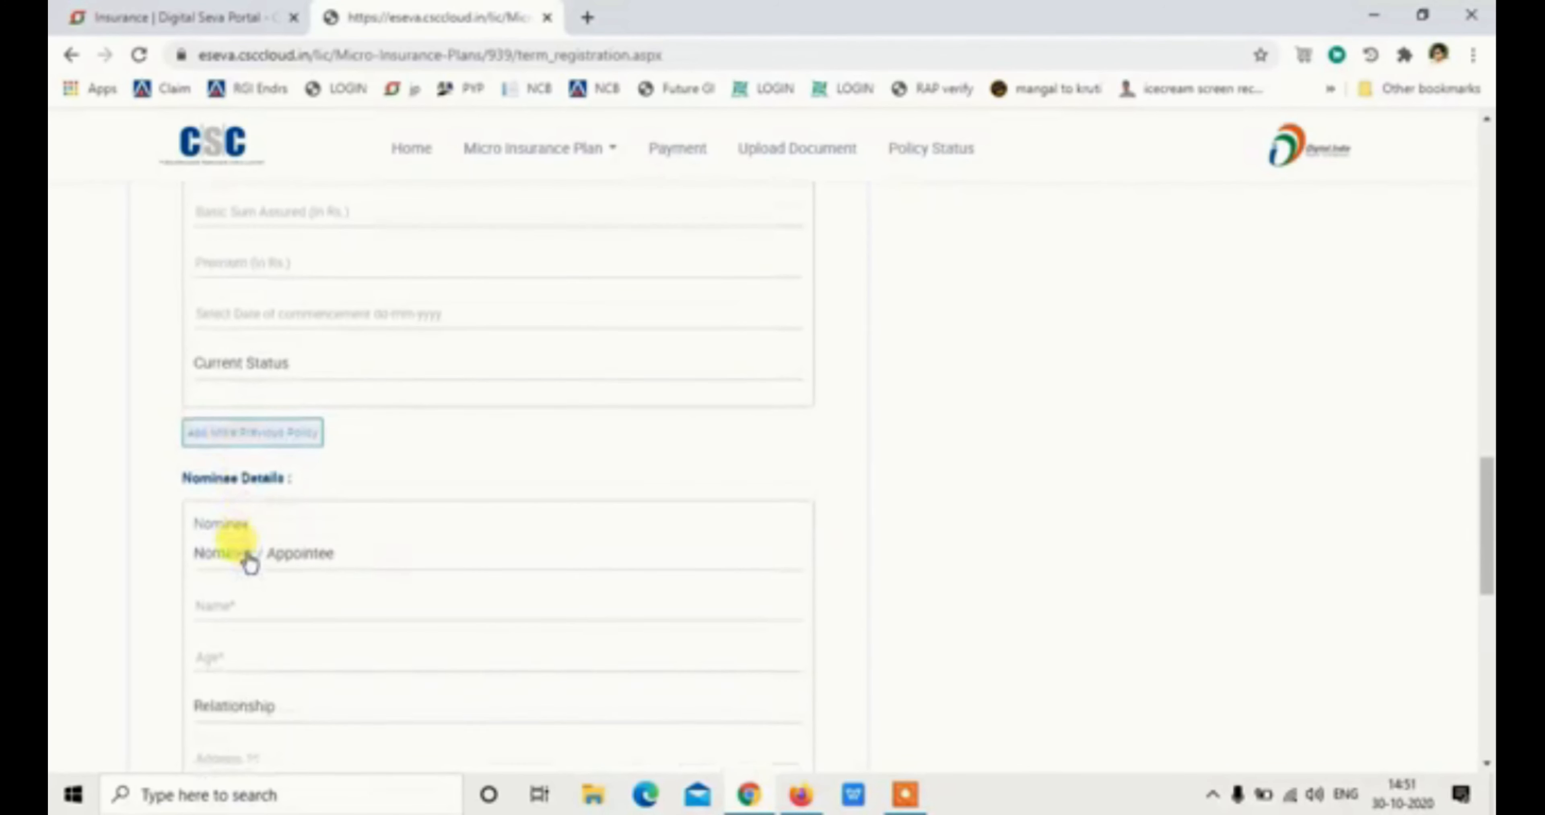
left_click(343, 378)
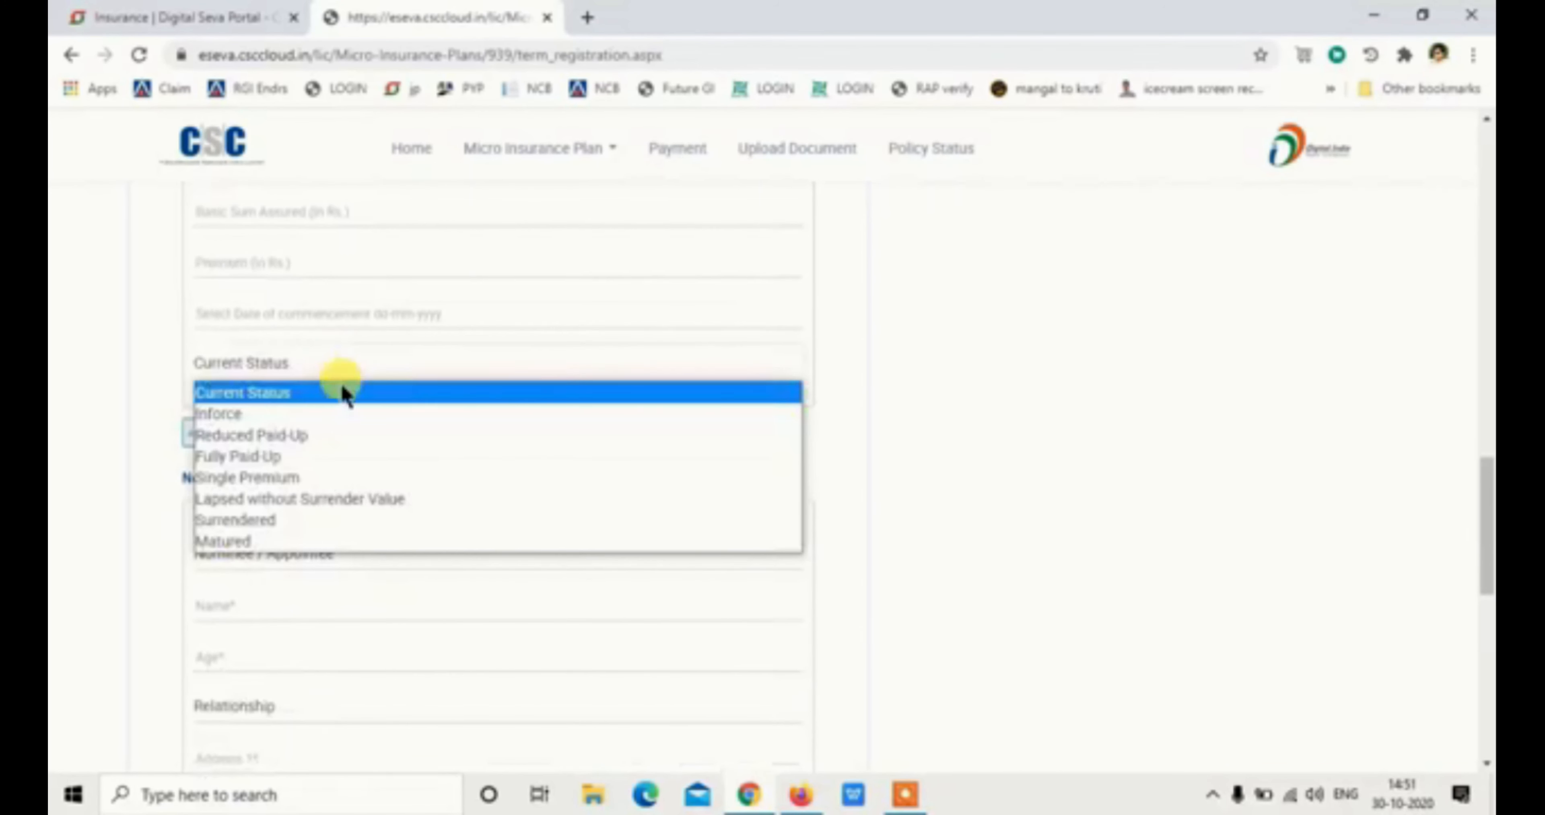
scroll(151, 482, "down", 8)
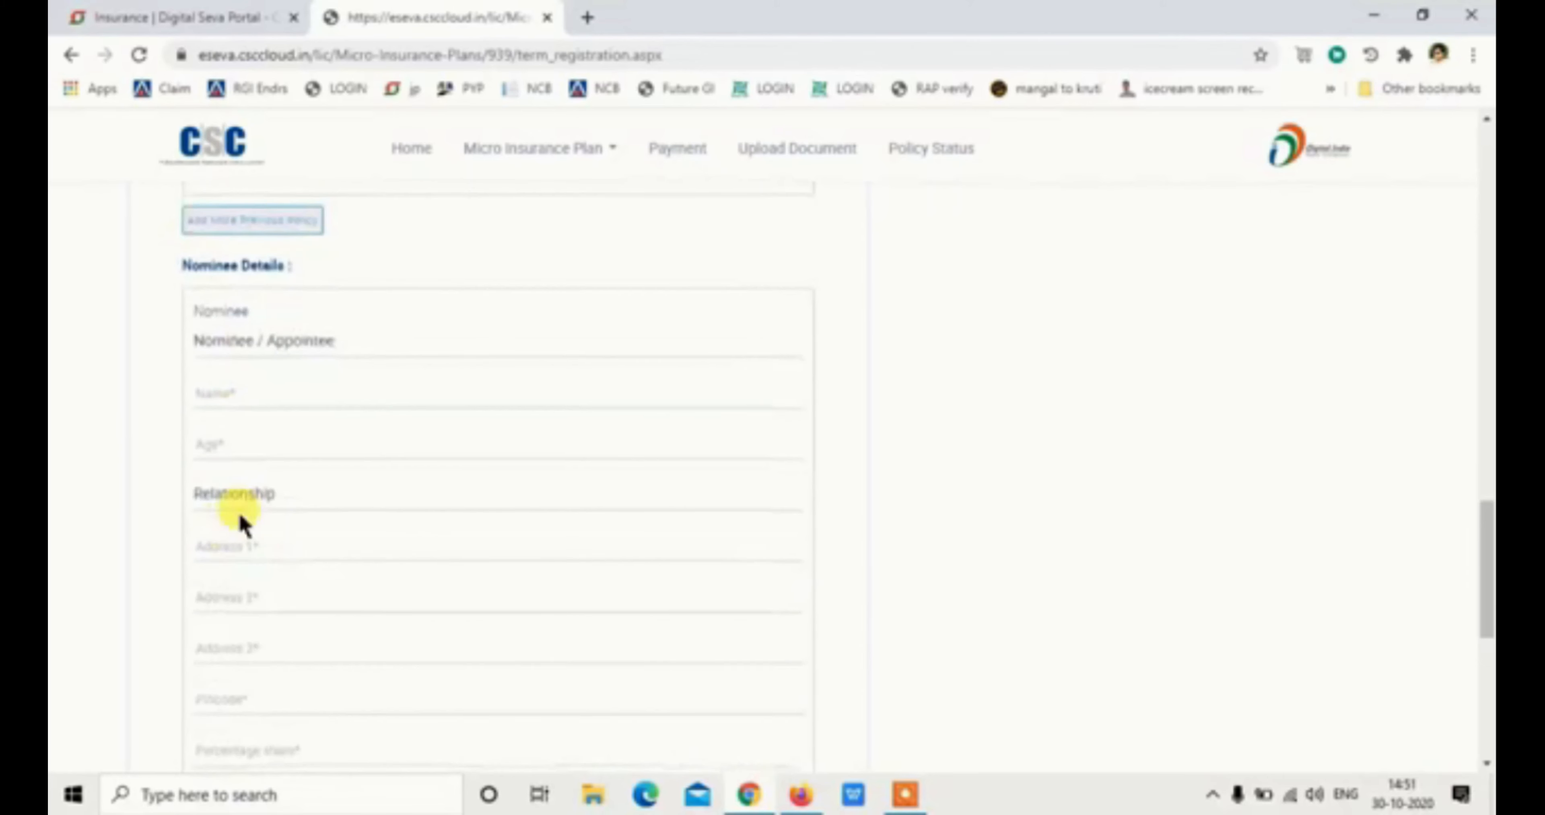
Add the insured's mother as Nominee, entering her name and address
left_click(300, 237)
left_click(307, 282)
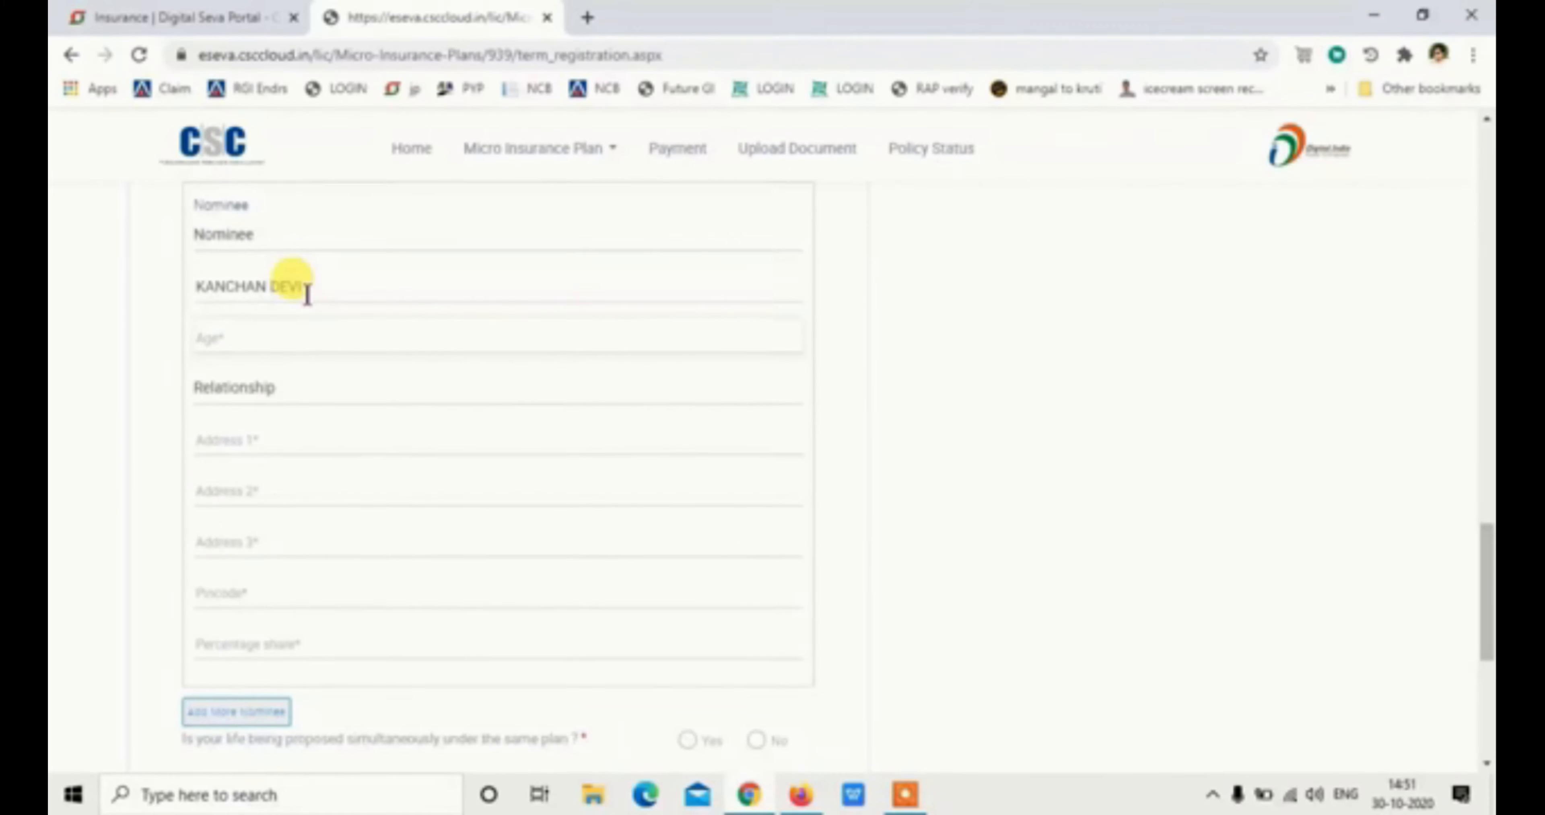
left_click(288, 386)
left_click(276, 459)
key("Tab")
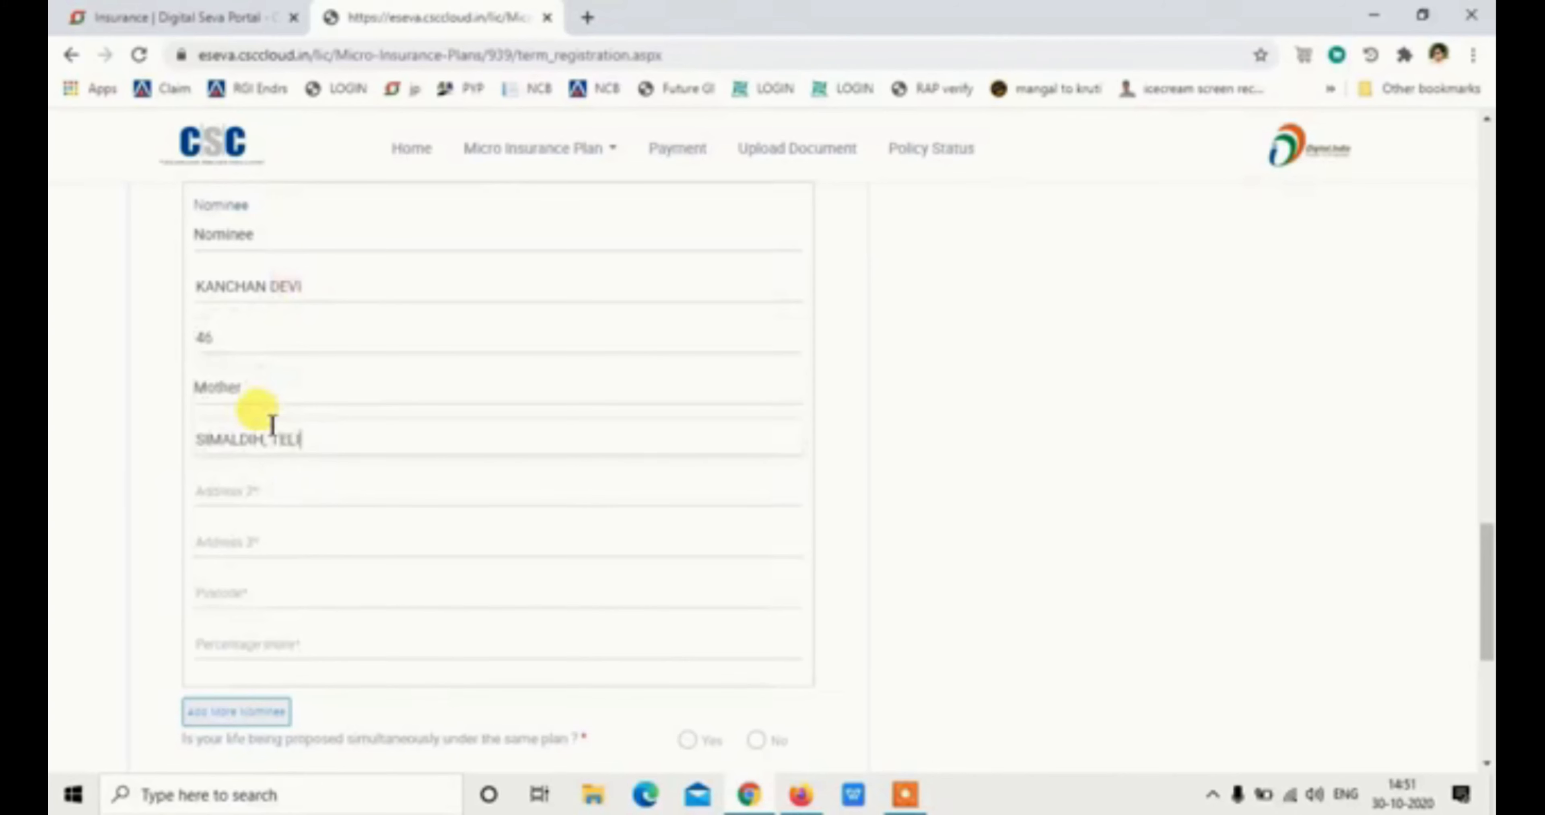
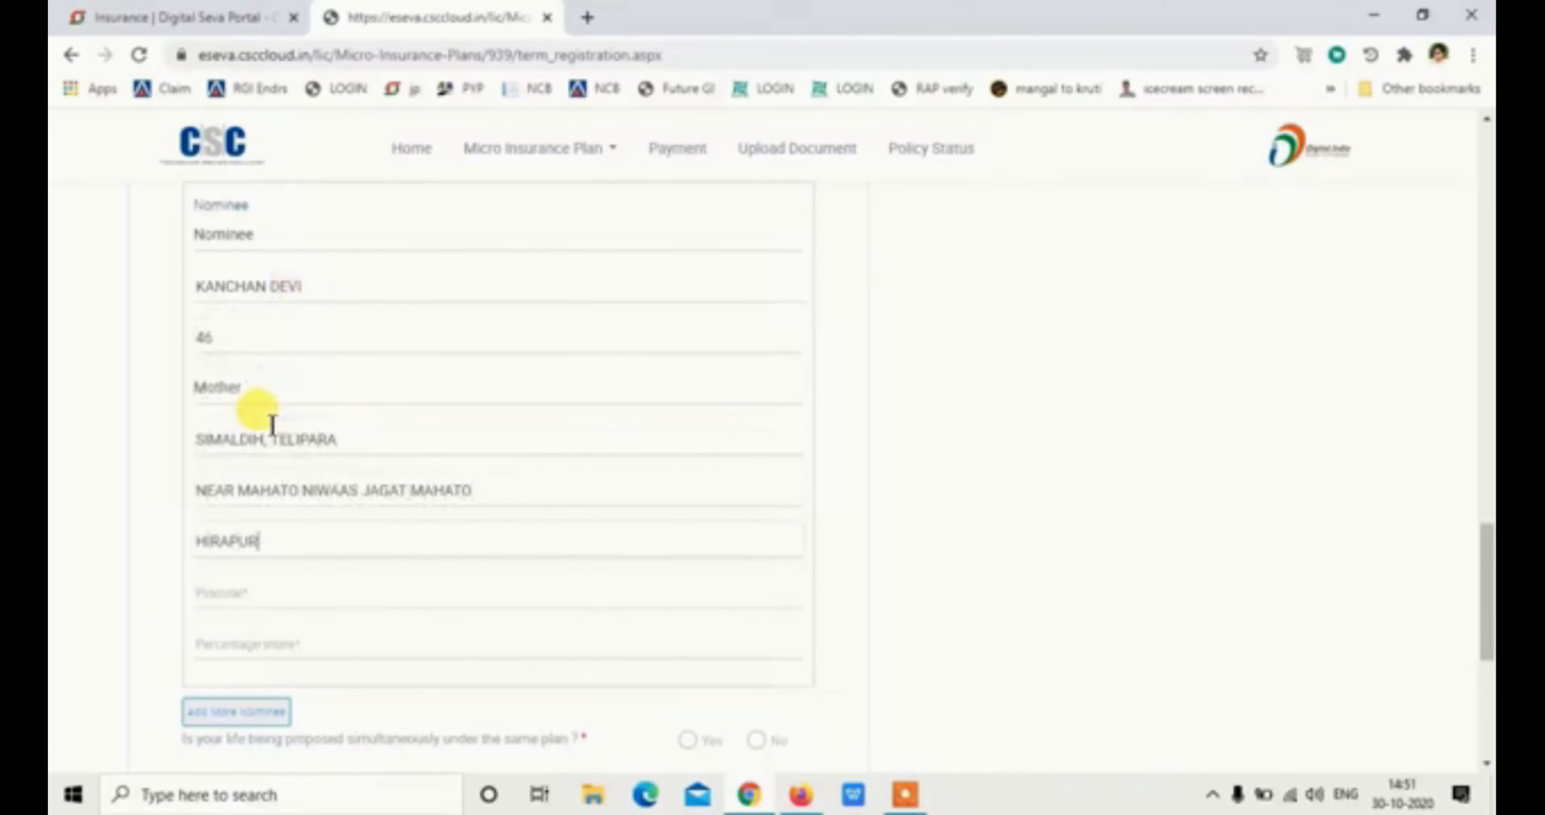
Enter the nominee's postcode and 100% share, and answer No to the simultaneous-proposal question
left_click(265, 588)
type("8")
key("Tab")
type("100")
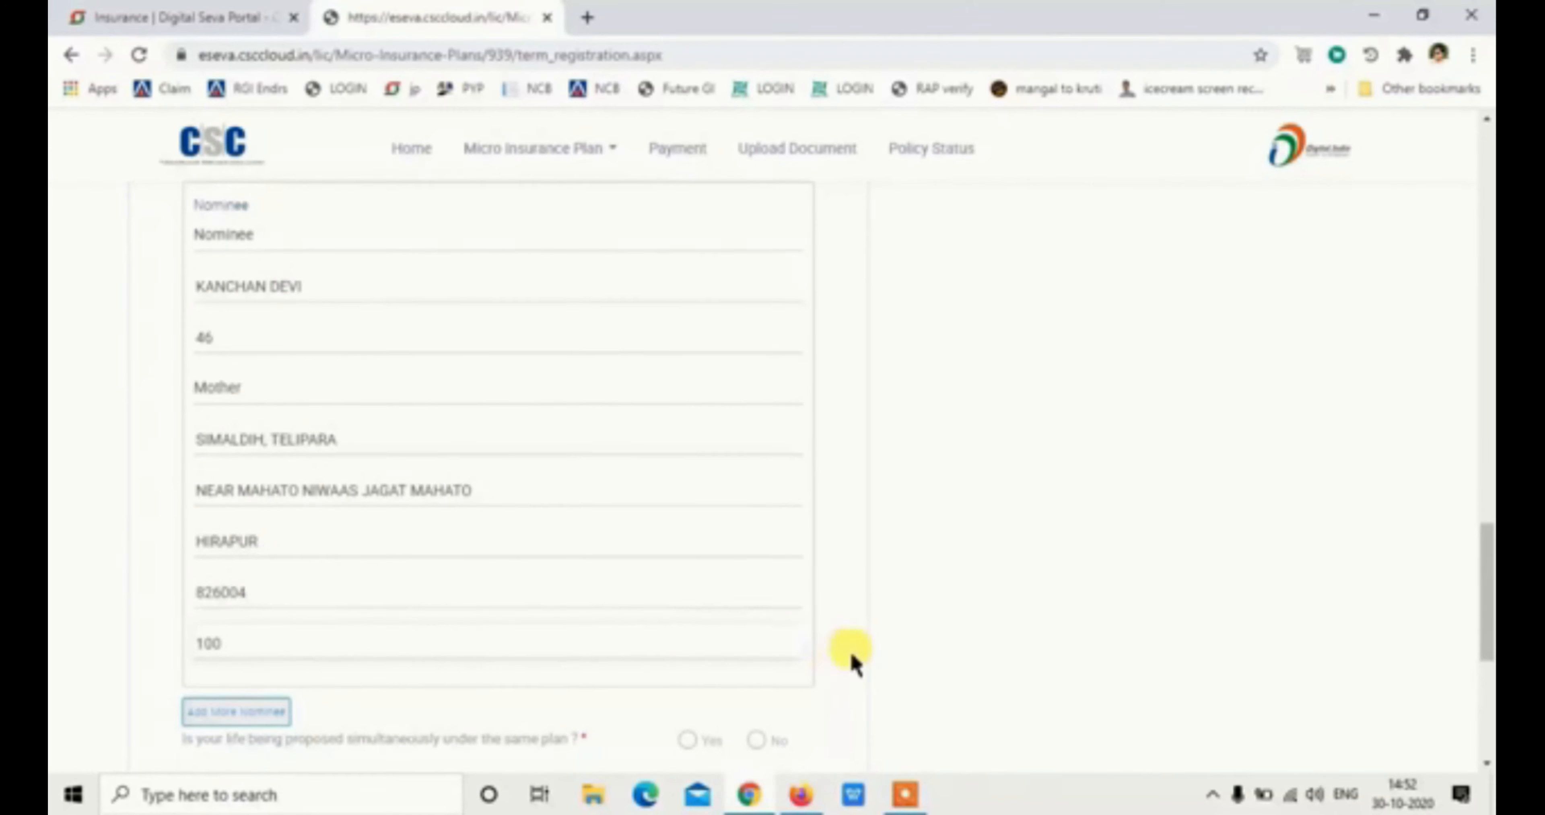
scroll(846, 653, "down", 3)
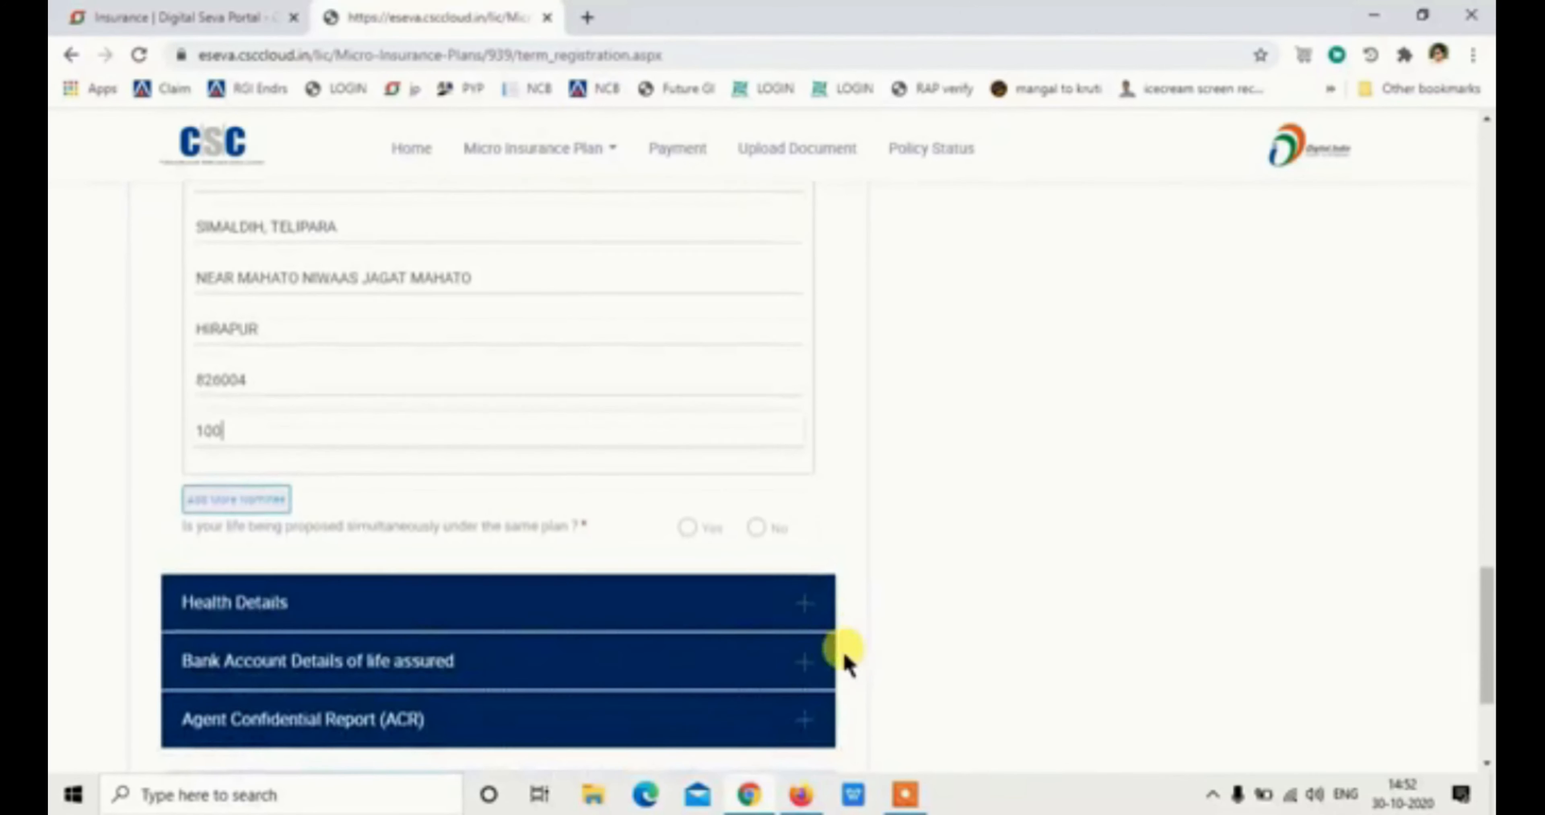
left_click(767, 533)
left_click(681, 598)
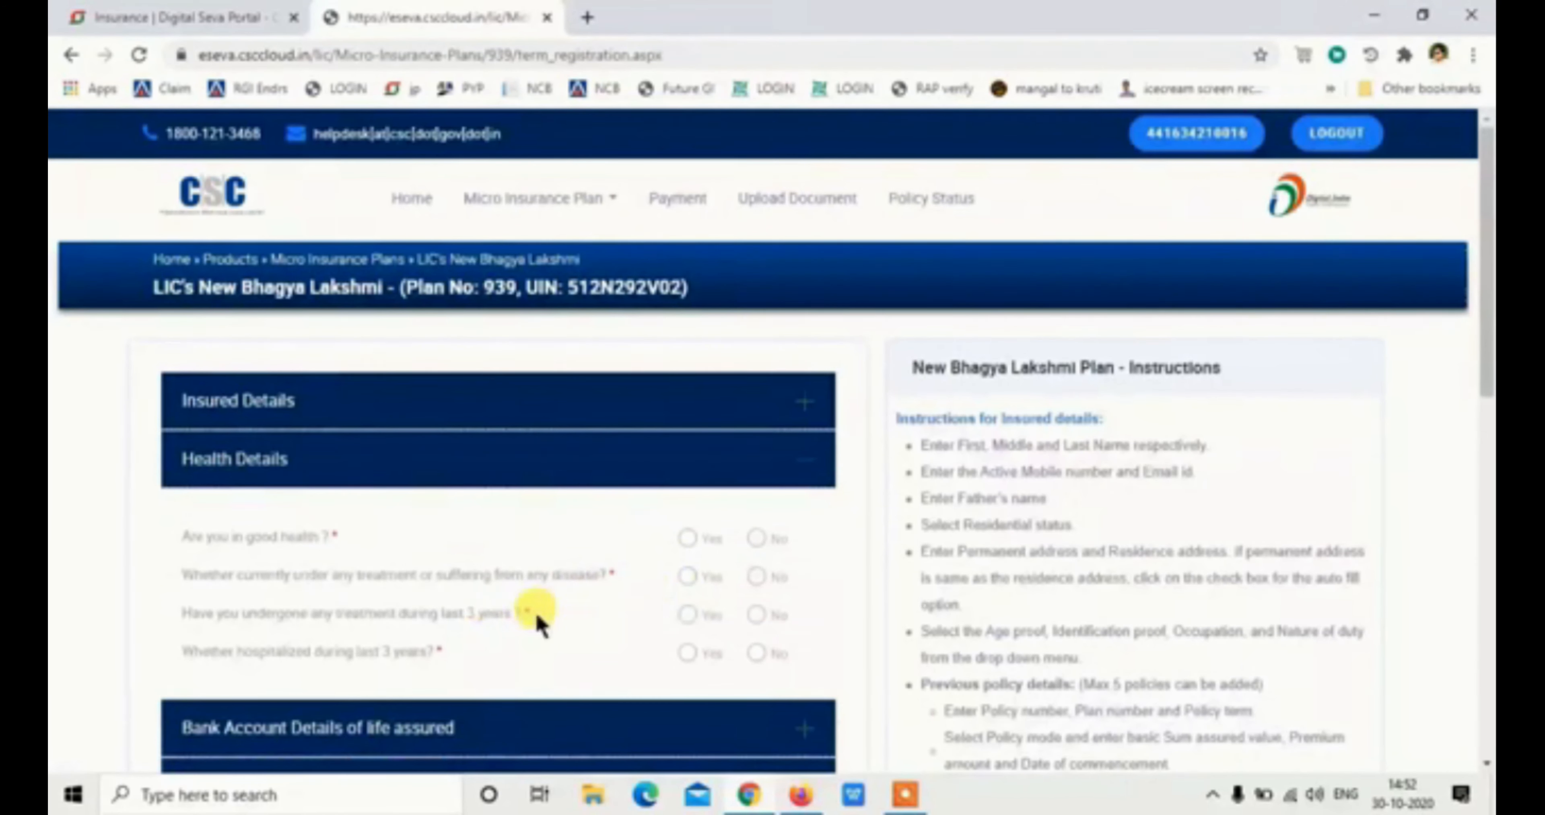
Answer Yes to good health and No to treatment and hospitalisation in the last 3 years
left_click(695, 536)
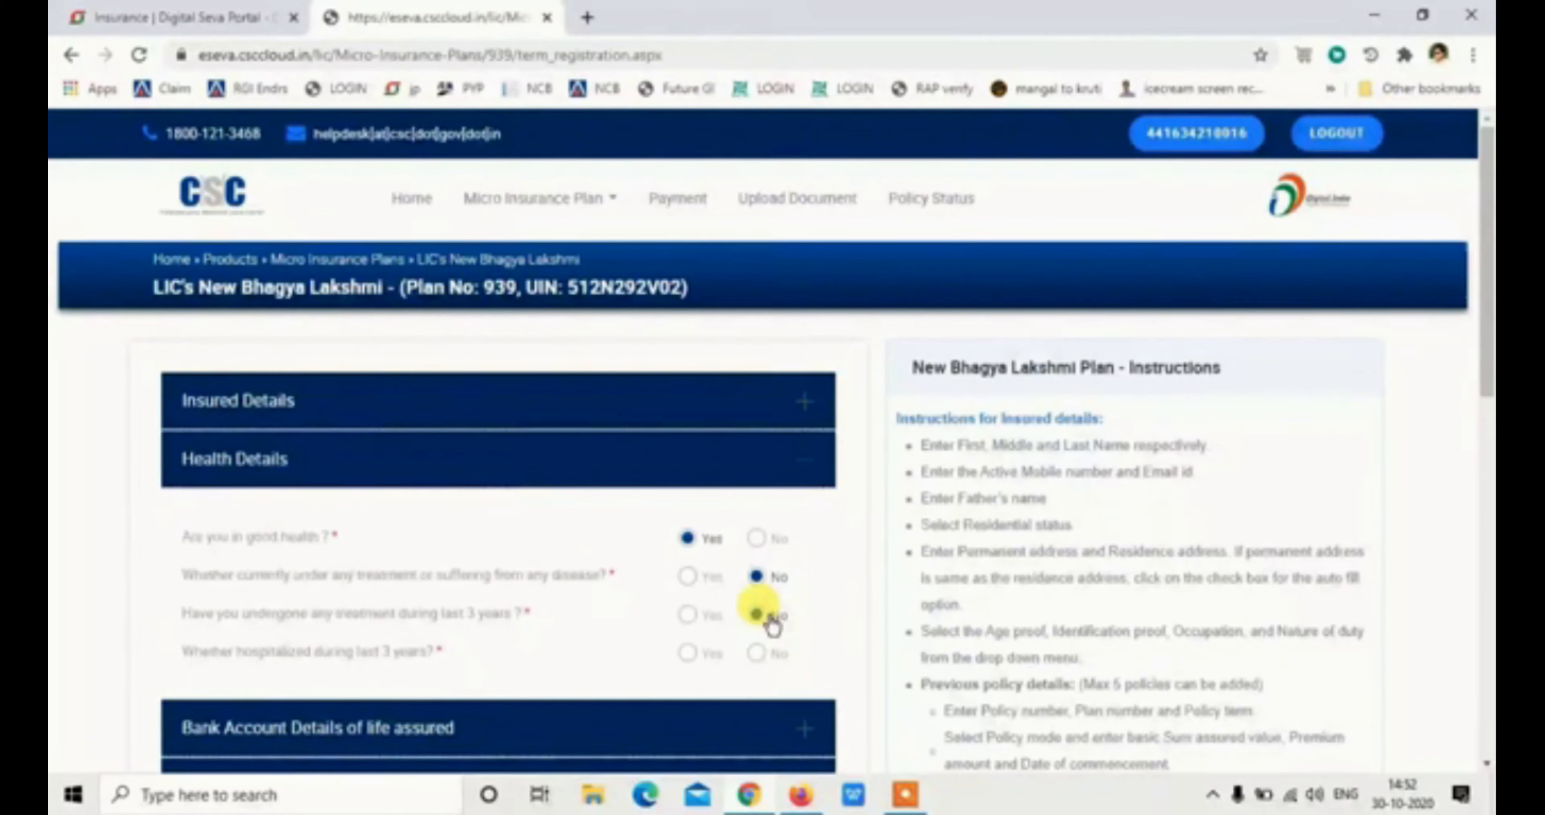
left_click(757, 614)
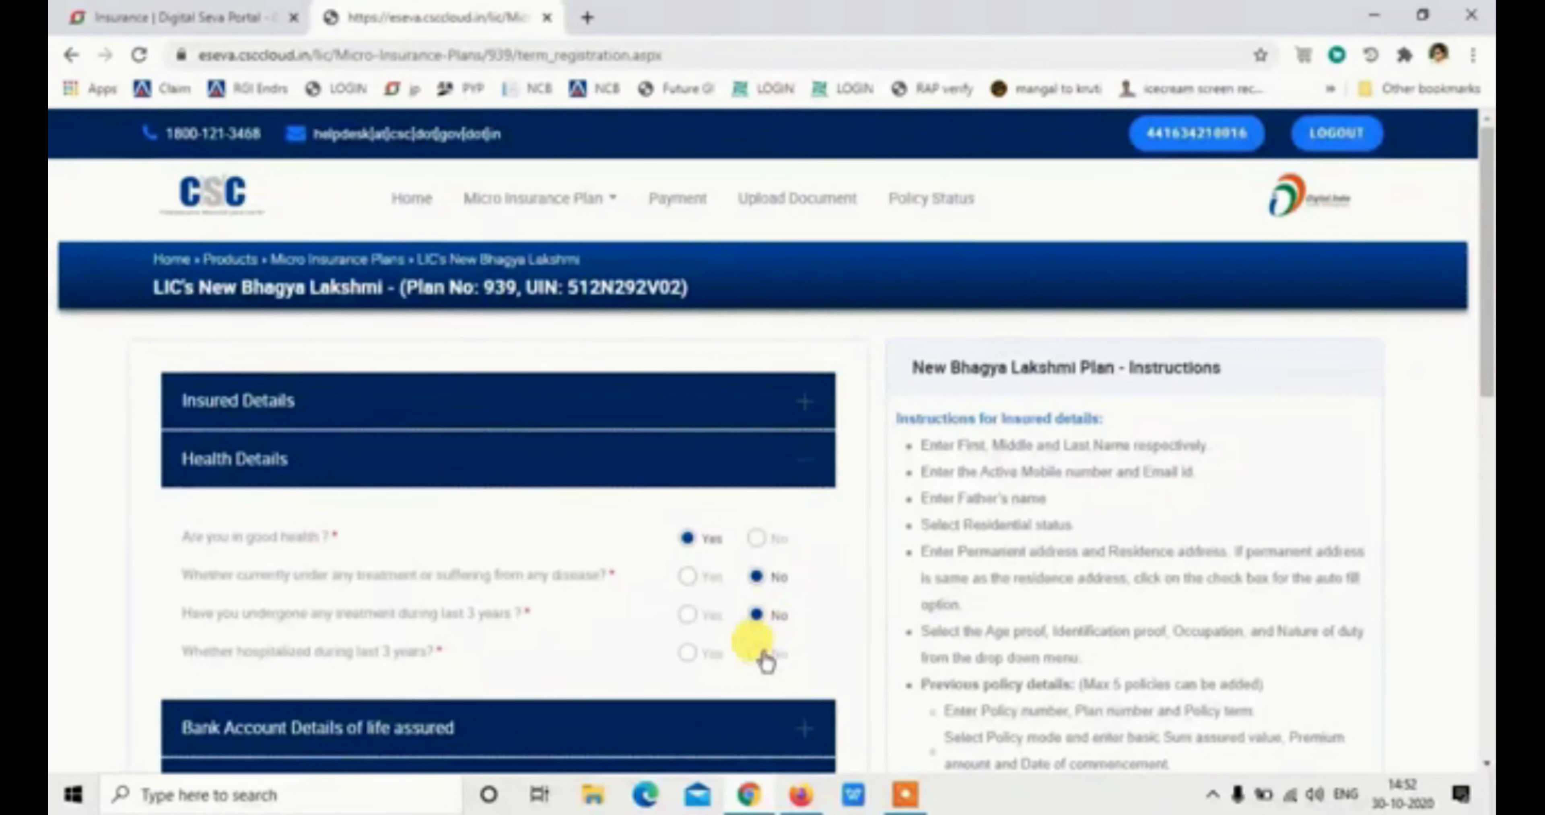
left_click(758, 652)
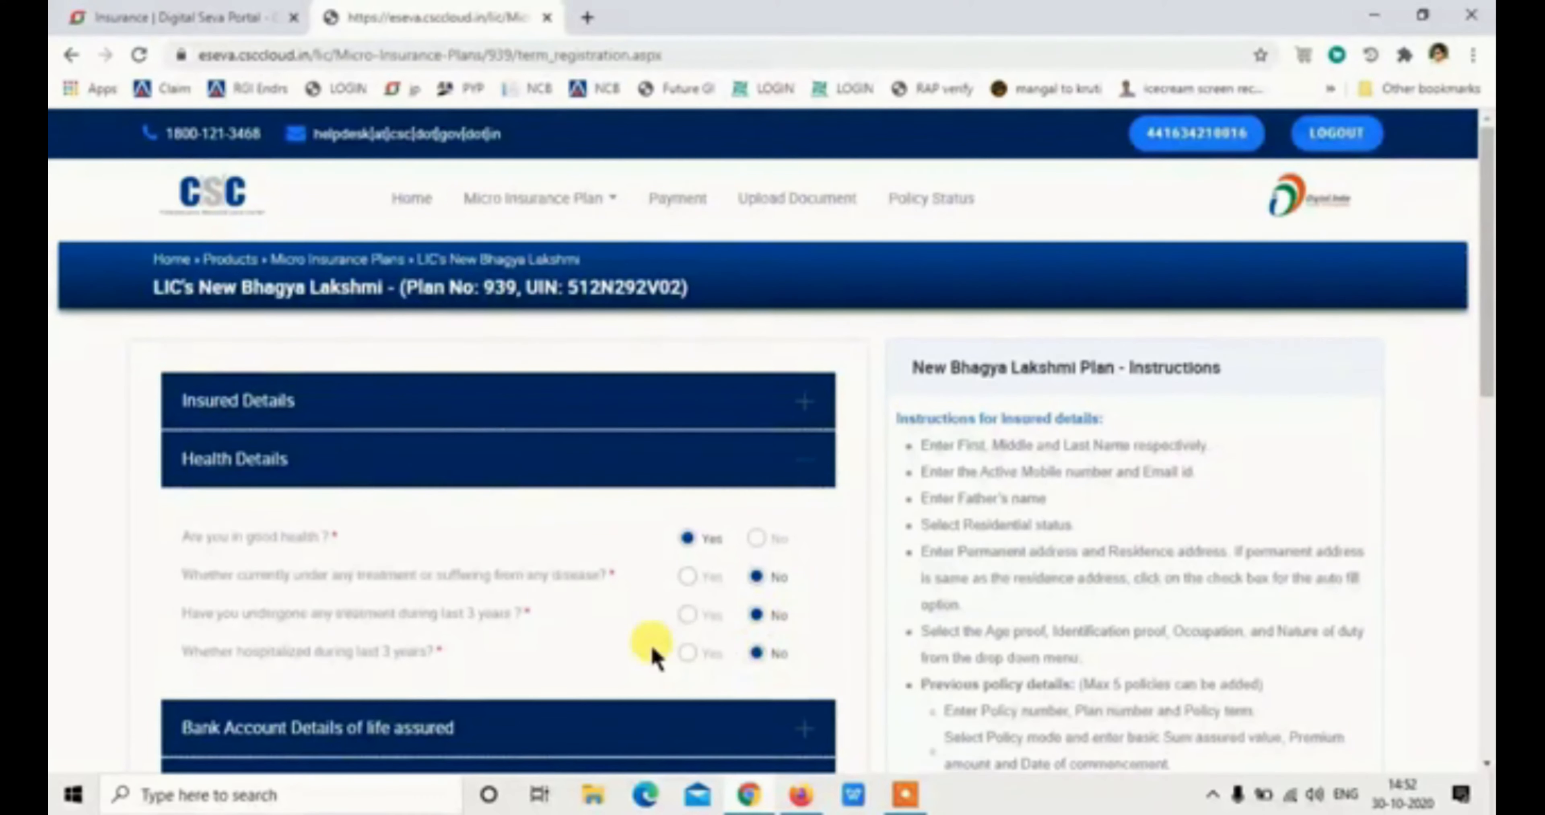
scroll(635, 599, "down", 5)
Fill in the bank account holder, number and IFSC, and choose Savings as account type
left_click(519, 477)
left_click(383, 422)
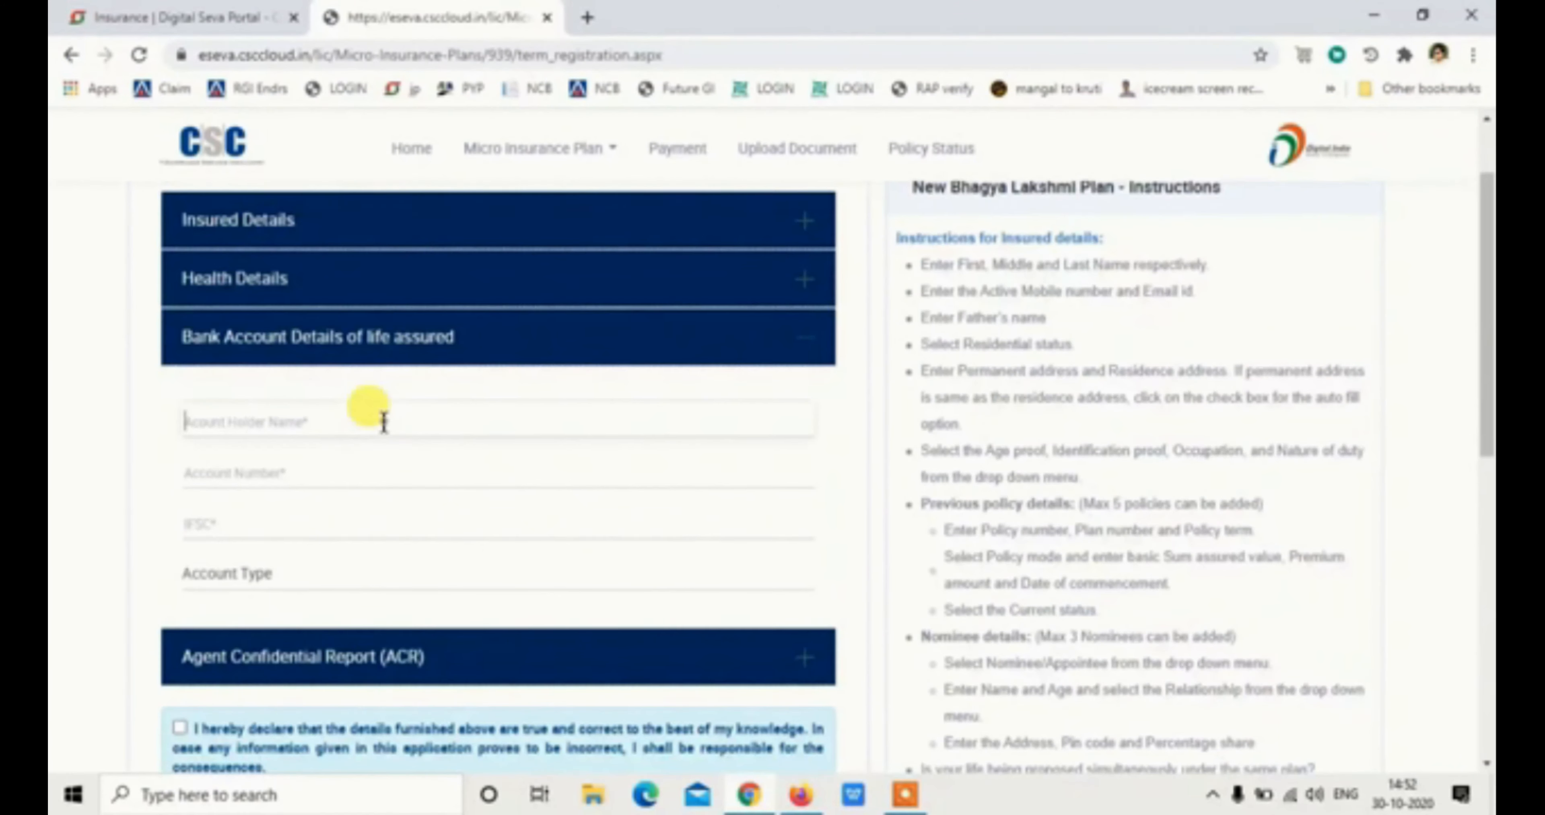
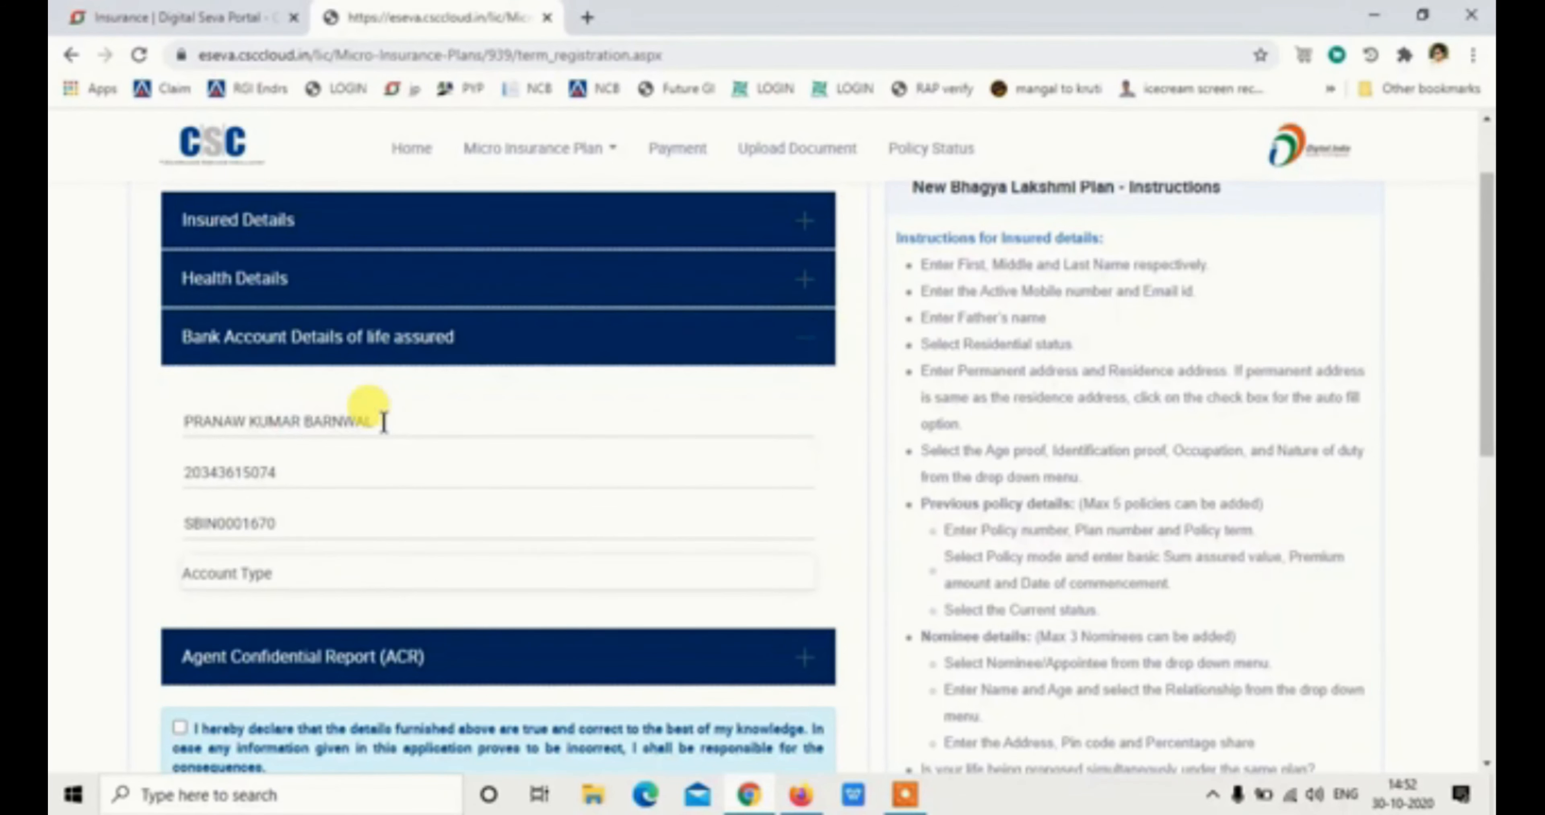
left_click(286, 570)
left_click(303, 624)
left_click(316, 652)
scroll(305, 644, "down", 2)
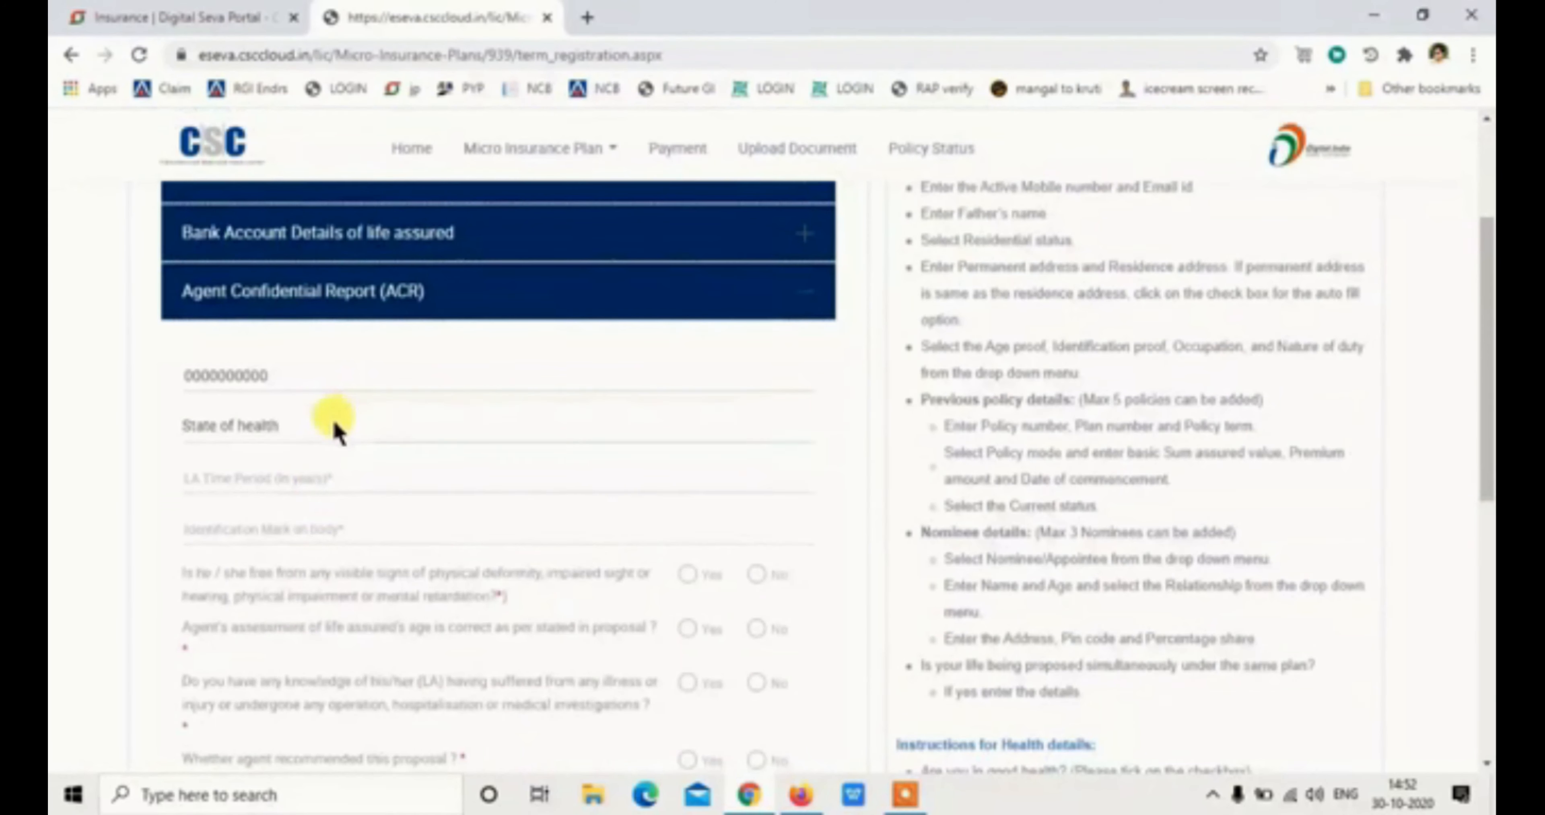
Set state of health Good, time period 2, mark MOLE ON RIGHT HAND, and No deformity with N/A
left_click(337, 426)
left_click(326, 476)
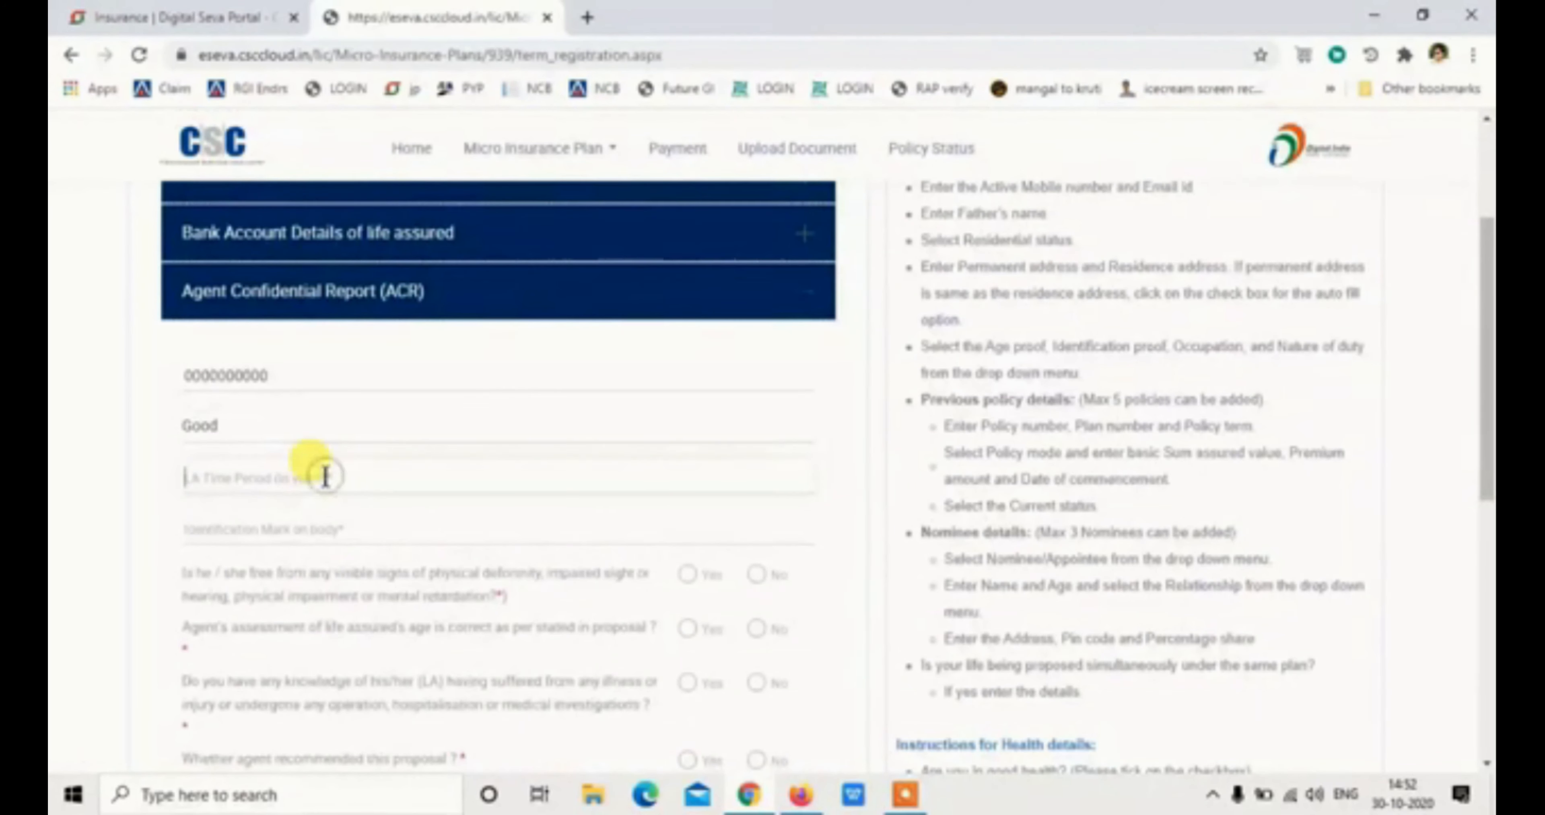
type("2")
left_click(215, 524)
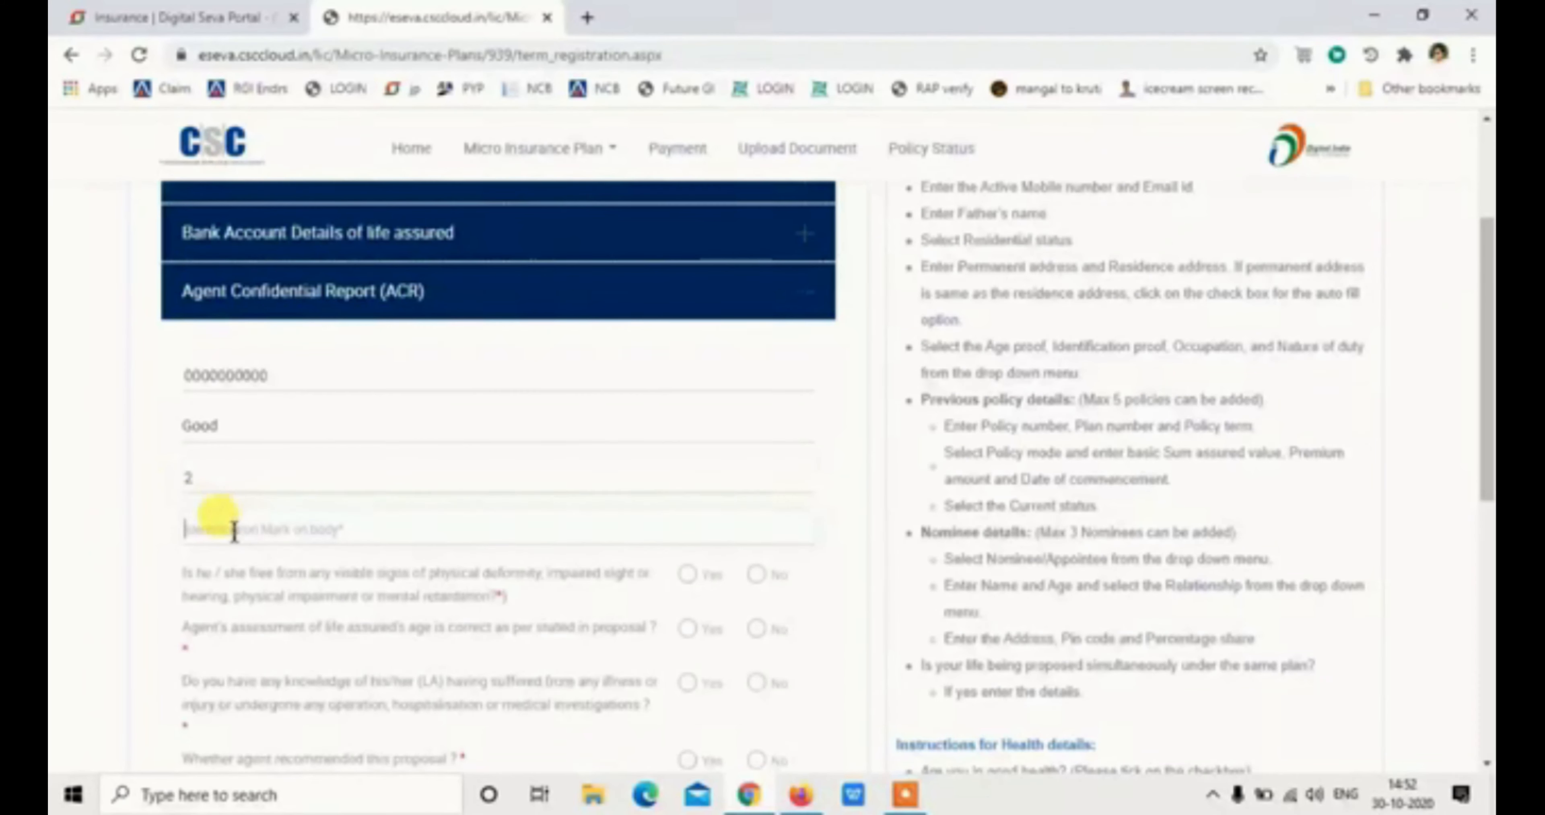
type("Mo")
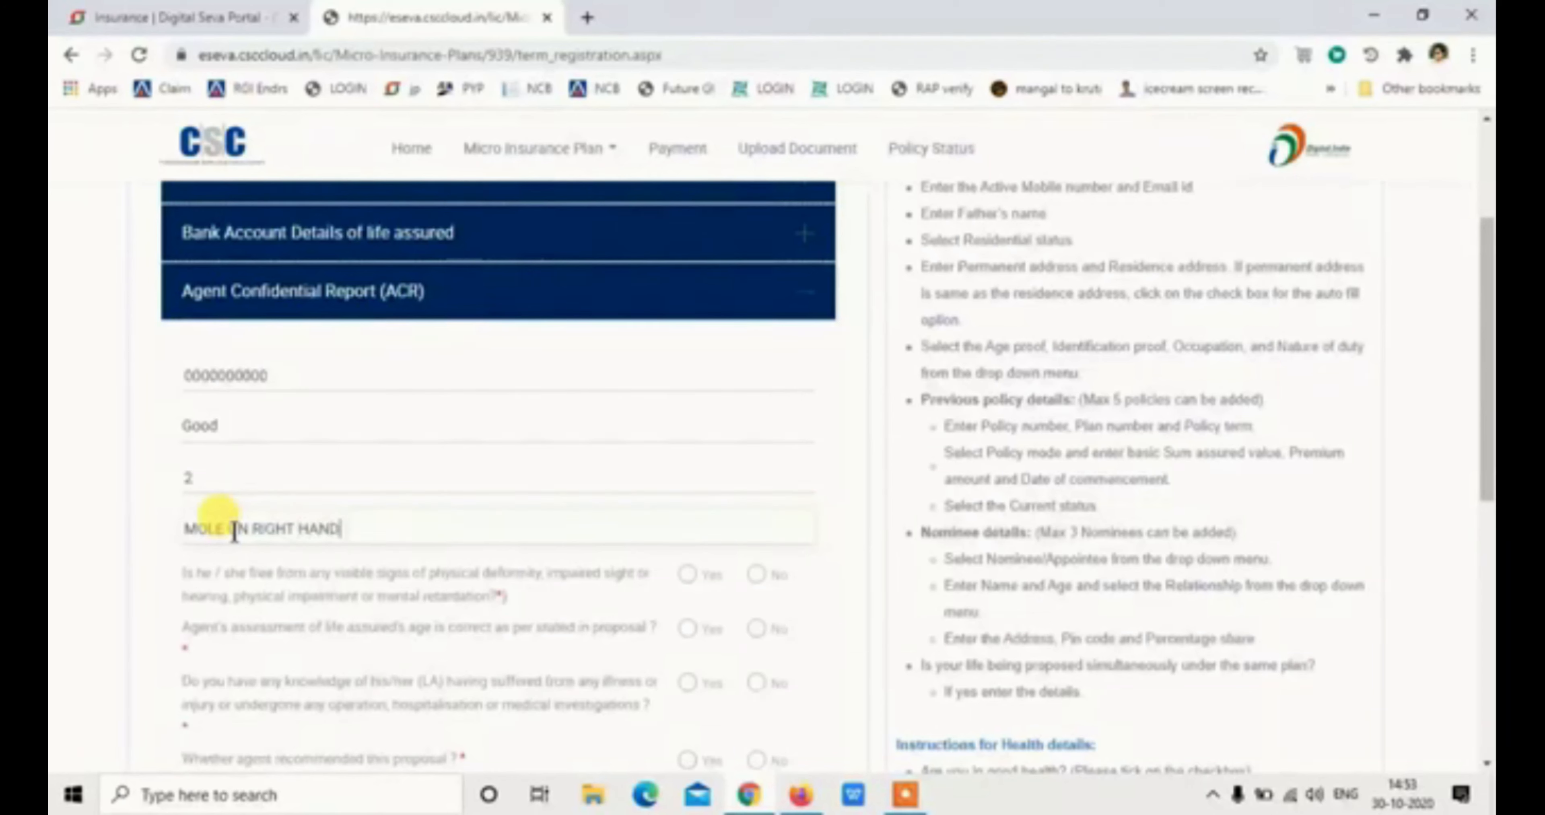
left_click(756, 574)
left_click(577, 626)
type("N/A")
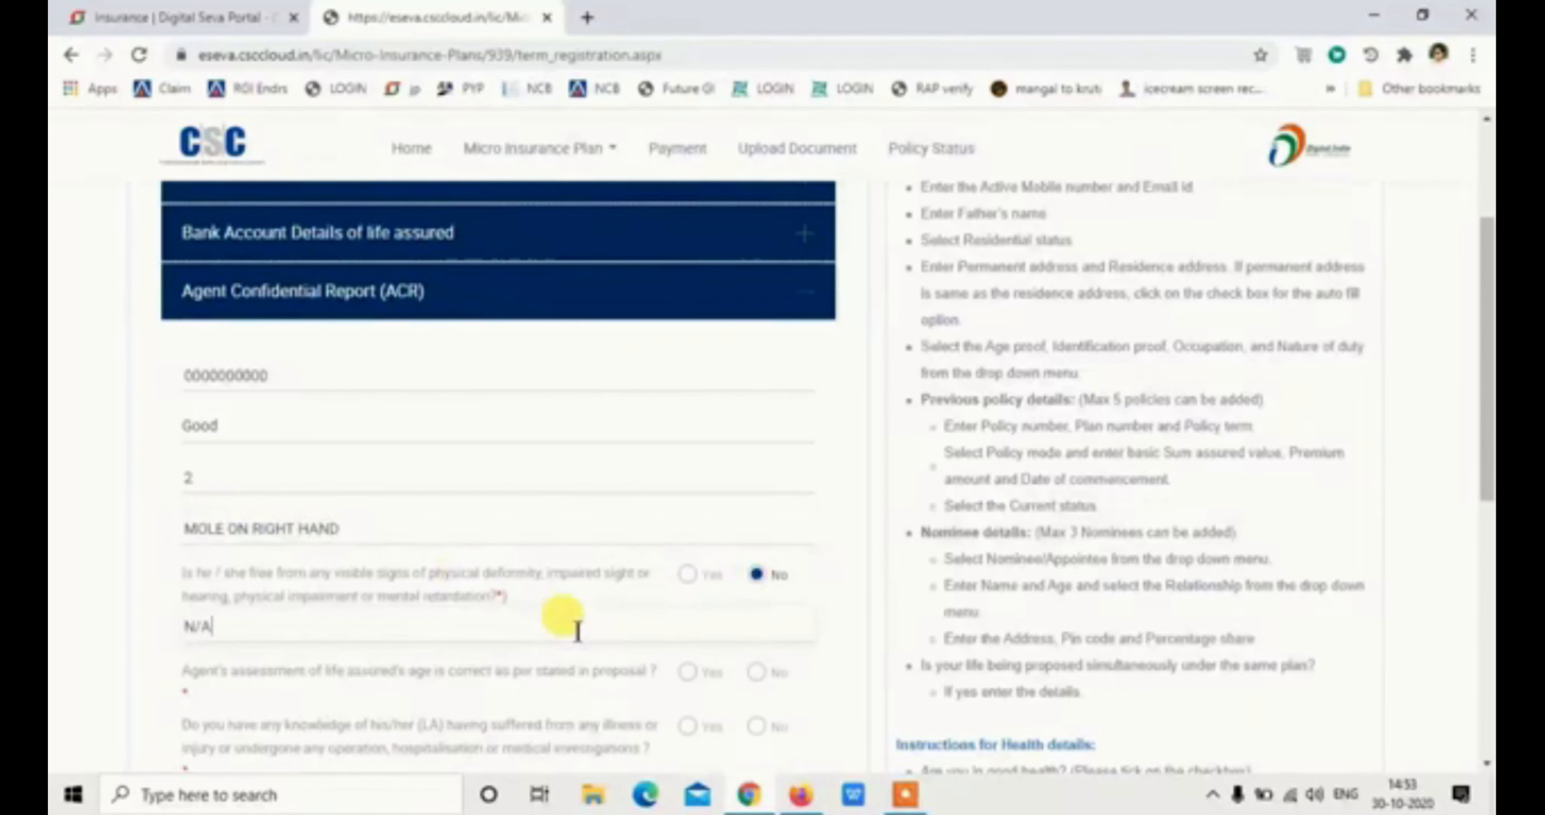
Answer the remaining agent report questions, accept the declaration and proceed with the proposal
left_click(687, 672)
scroll(672, 683, "down", 2)
left_click(756, 620)
scroll(754, 635, "down", 2)
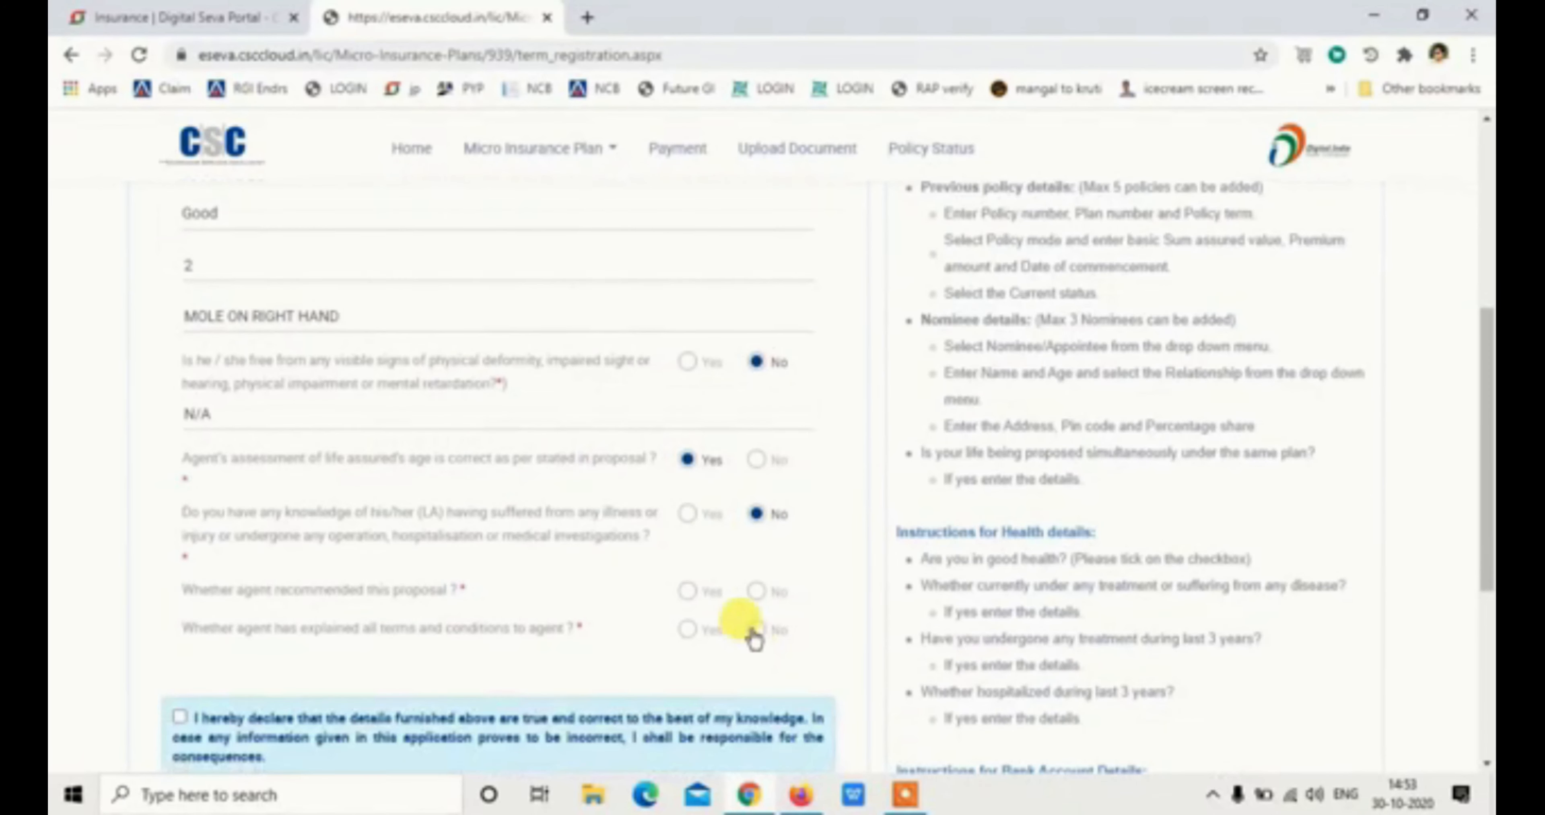
left_click(687, 591)
left_click(687, 629)
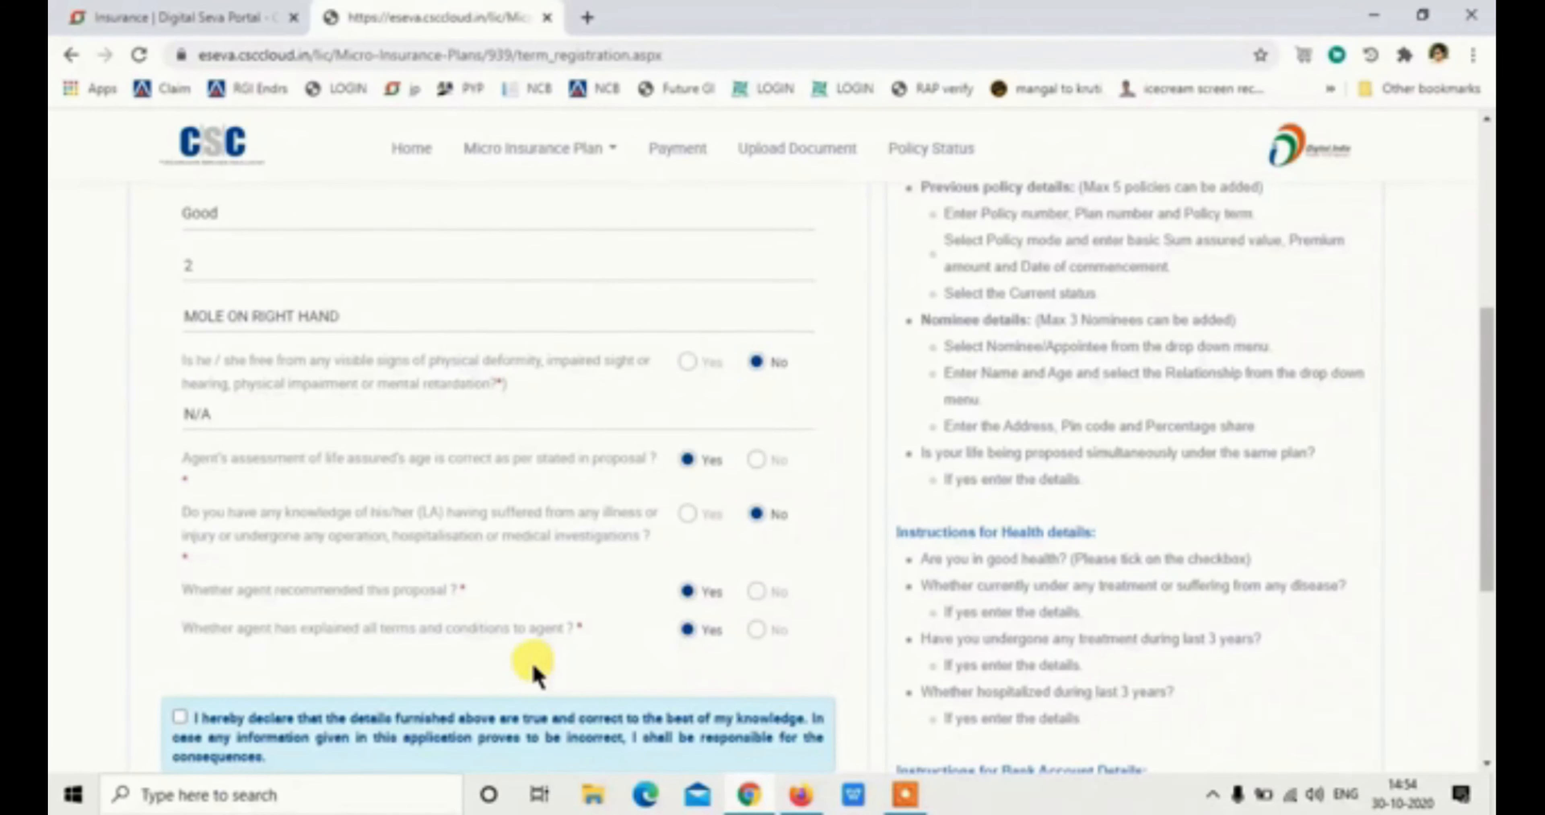
left_click(466, 728)
scroll(440, 731, "down", 4)
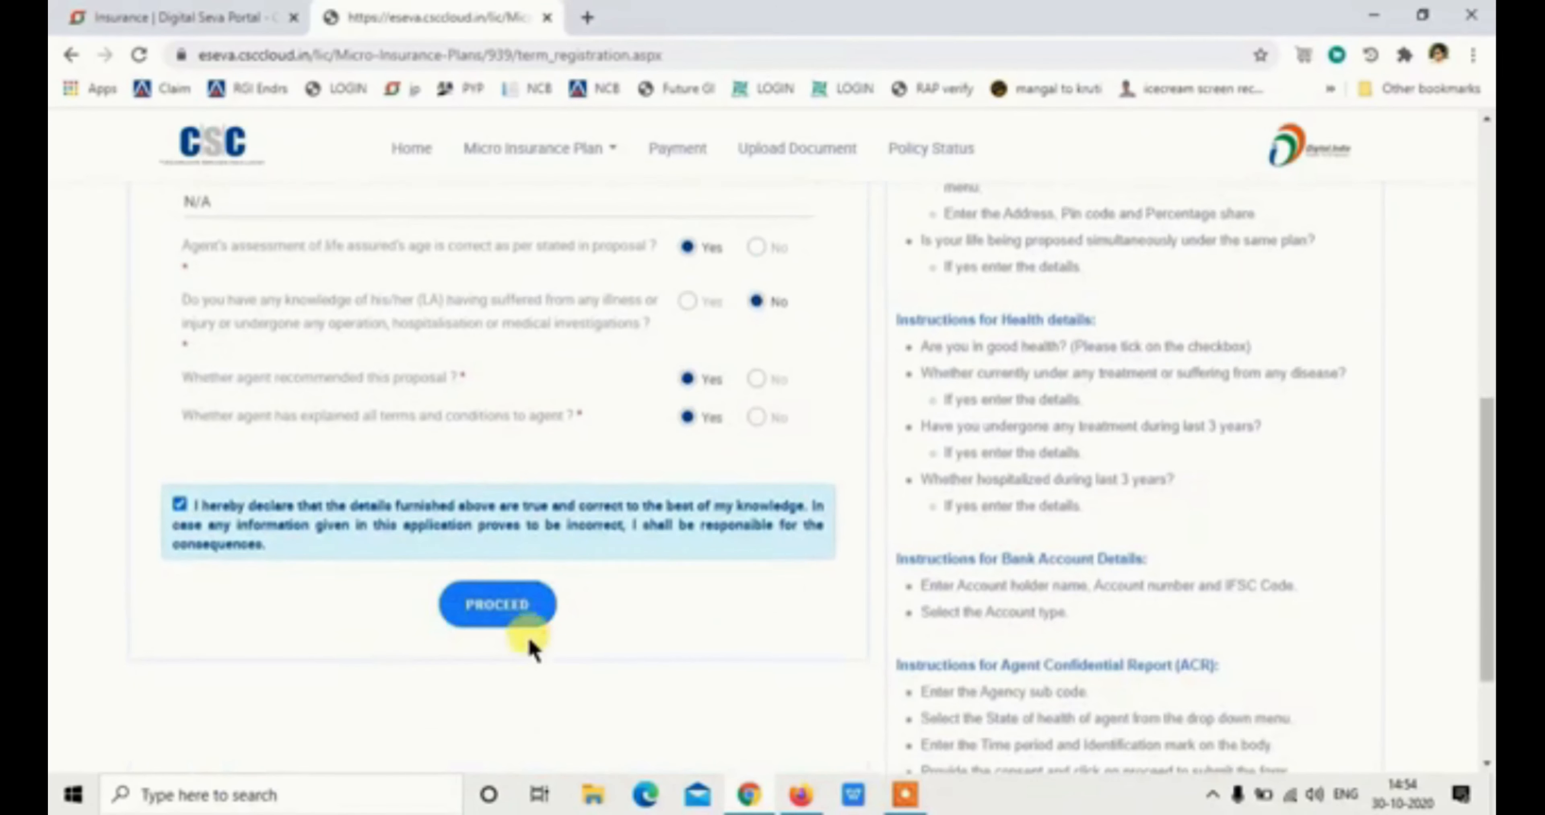
left_click(497, 606)
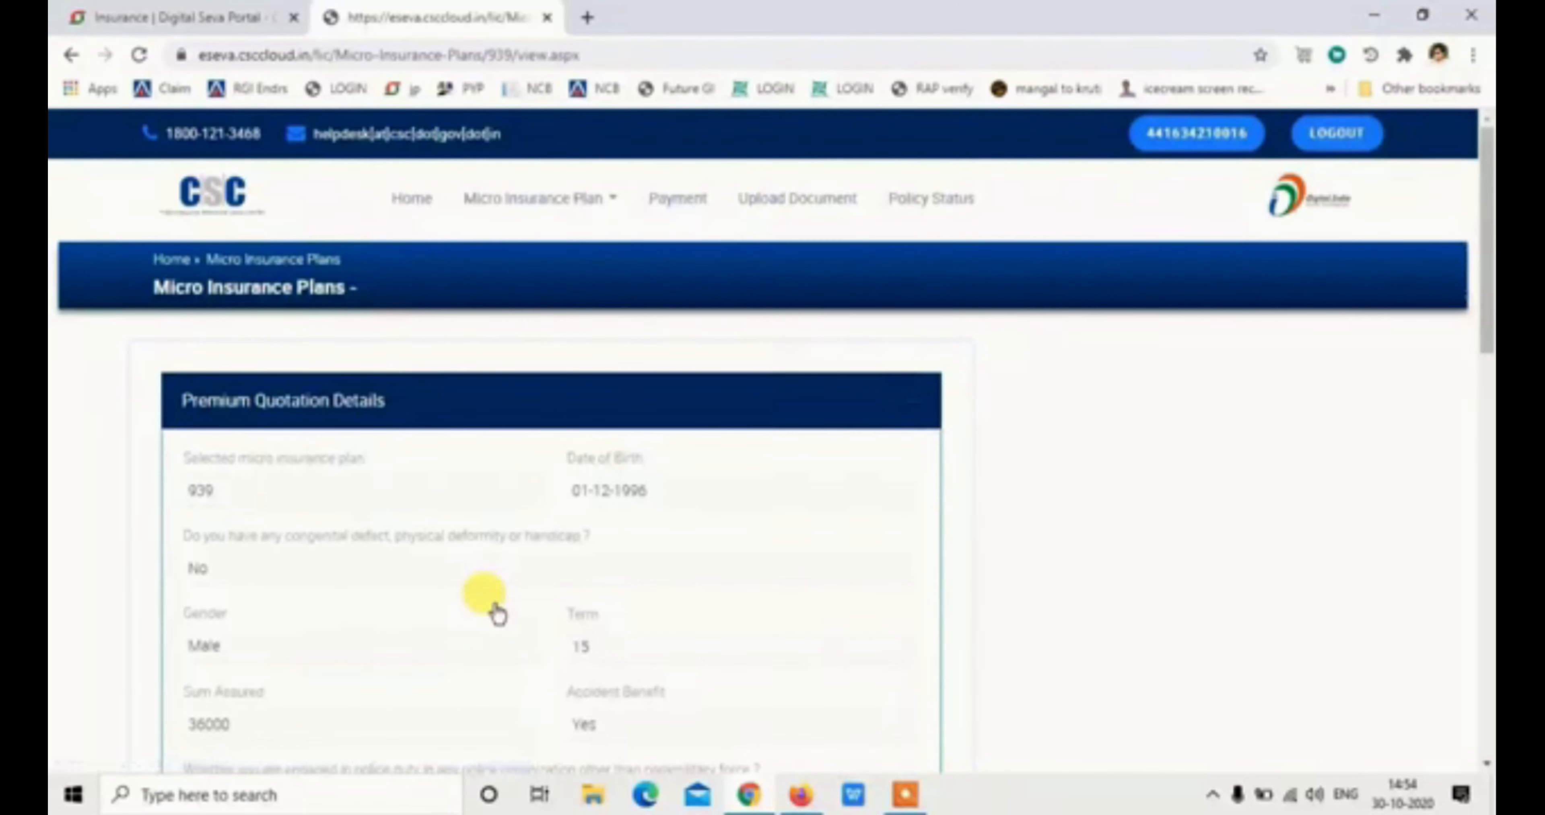
Review the plan 939 premium quotation, tick the consent box and submit
scroll(497, 612, "down", 3)
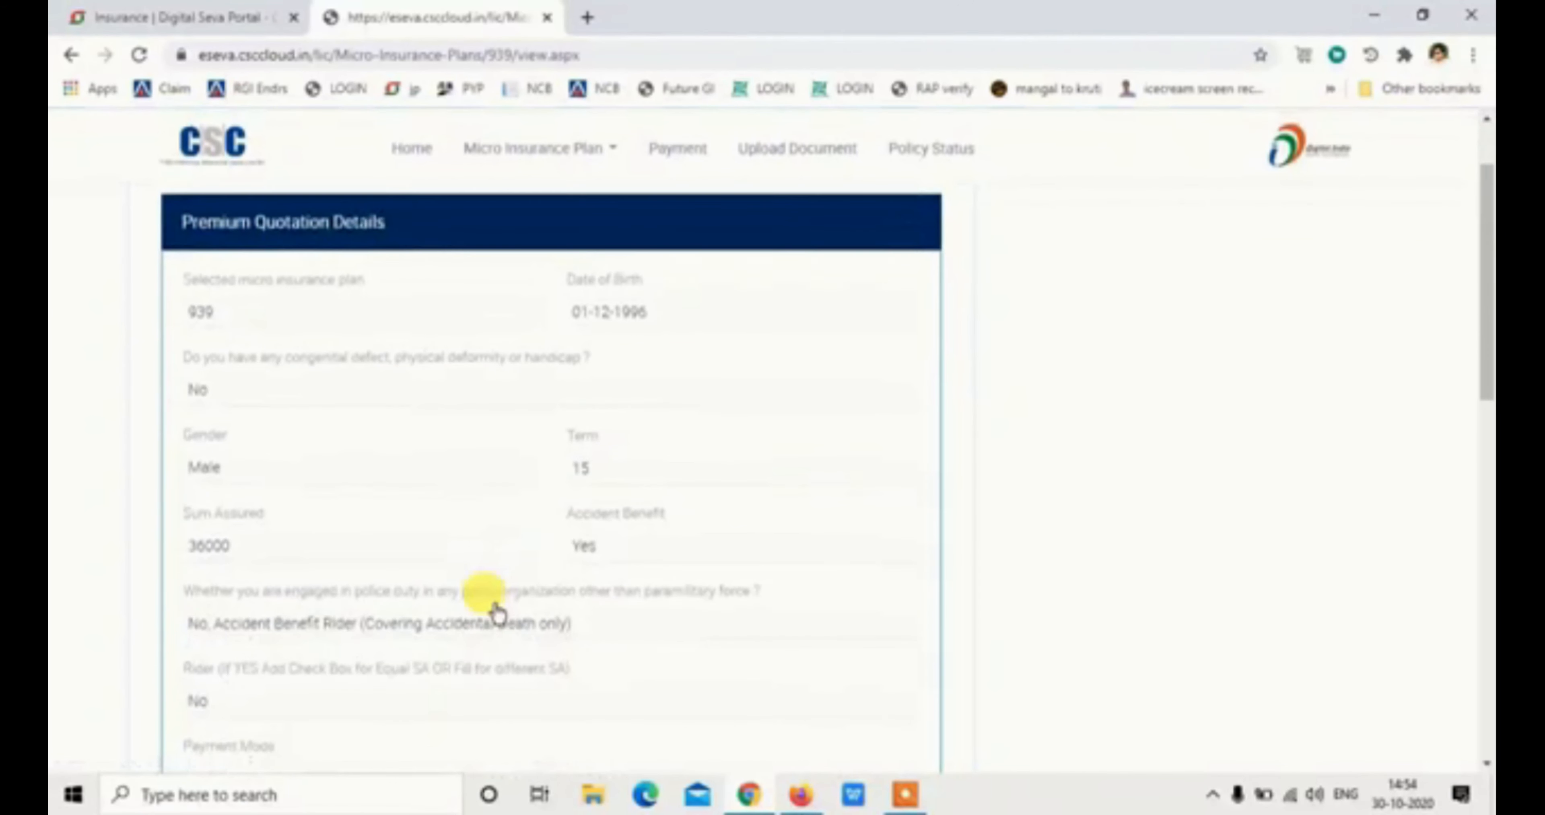
scroll(496, 612, "down", 3)
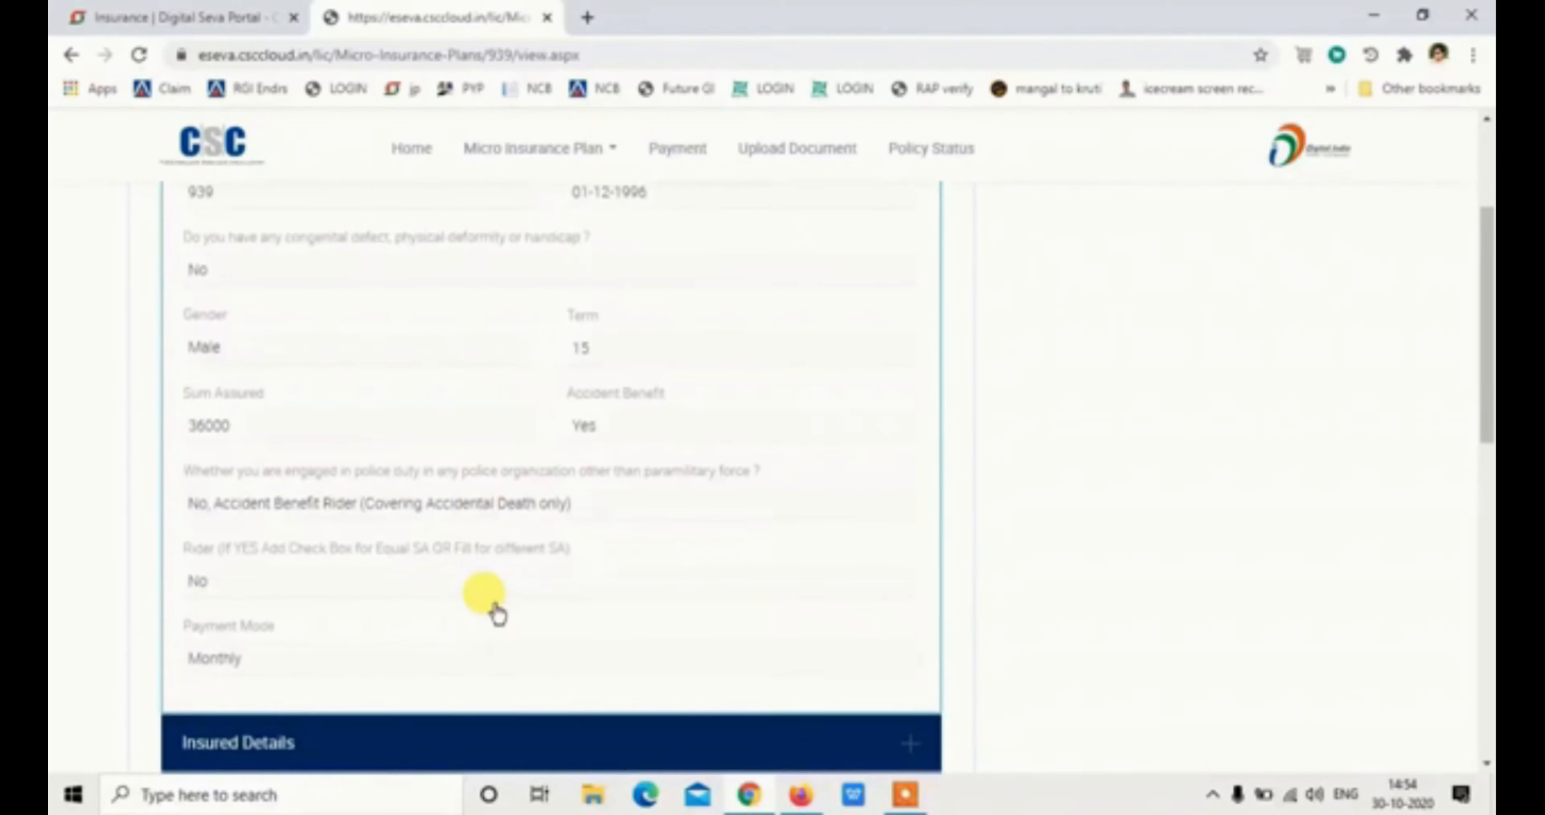
scroll(497, 613, "down", 15)
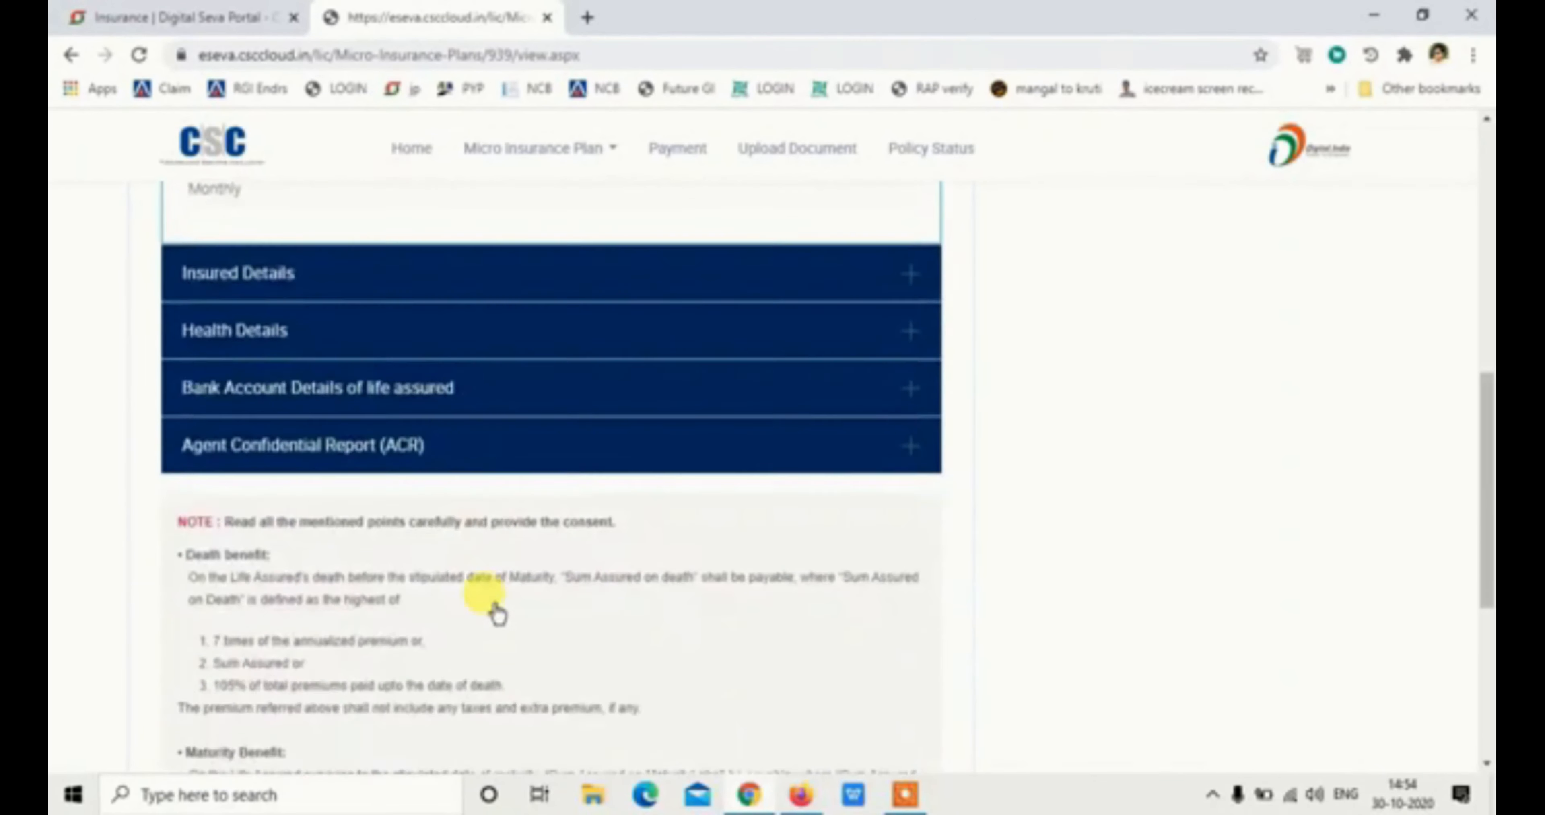
left_click(180, 566)
left_click(594, 646)
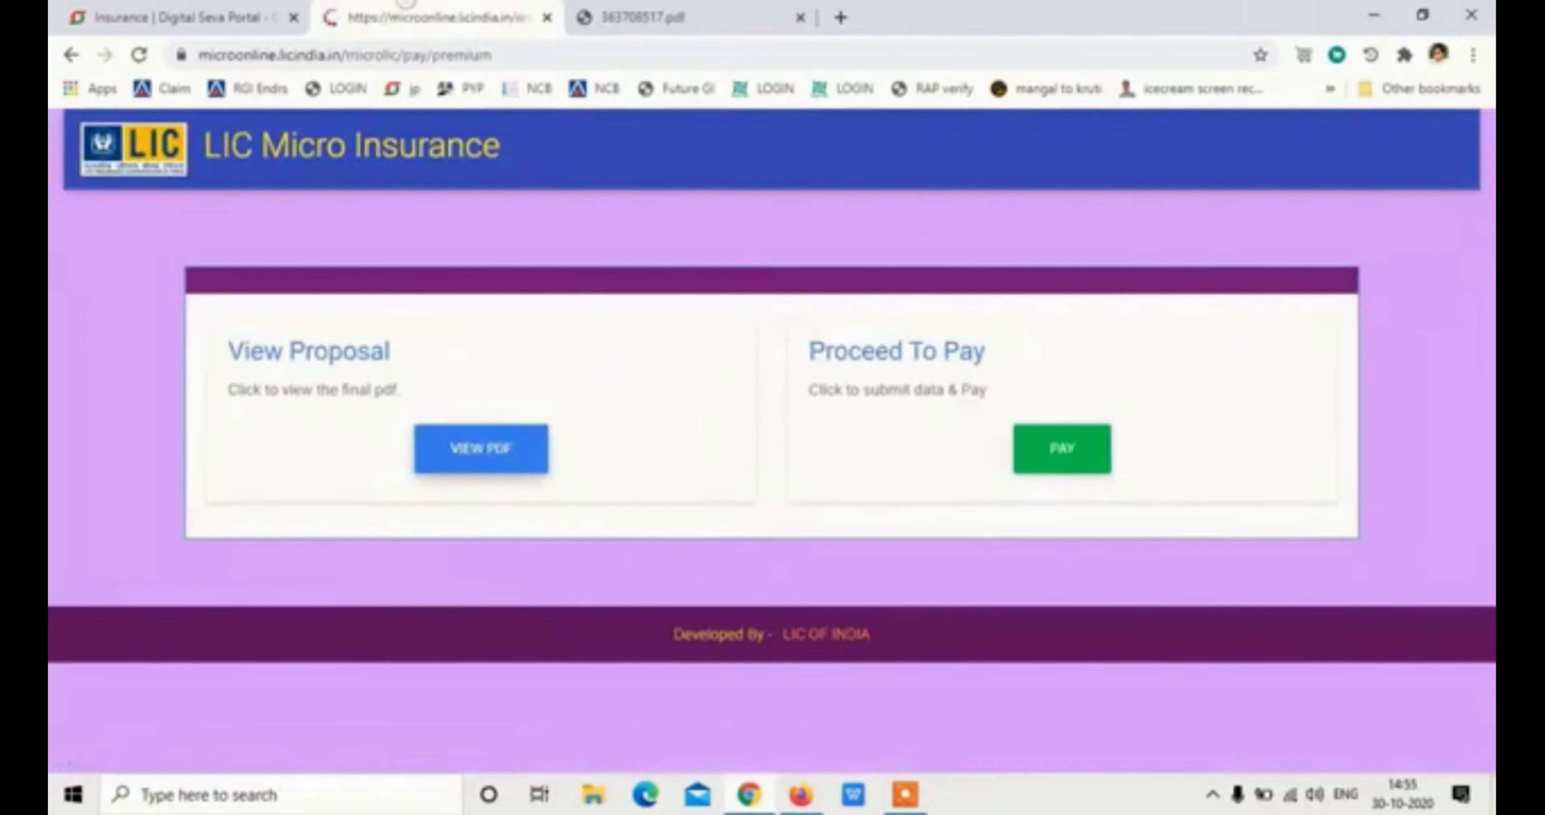
Accept the disclaimer, pay the Rs. 112 premium from the wallet, and view the proposal form
left_click(1032, 455)
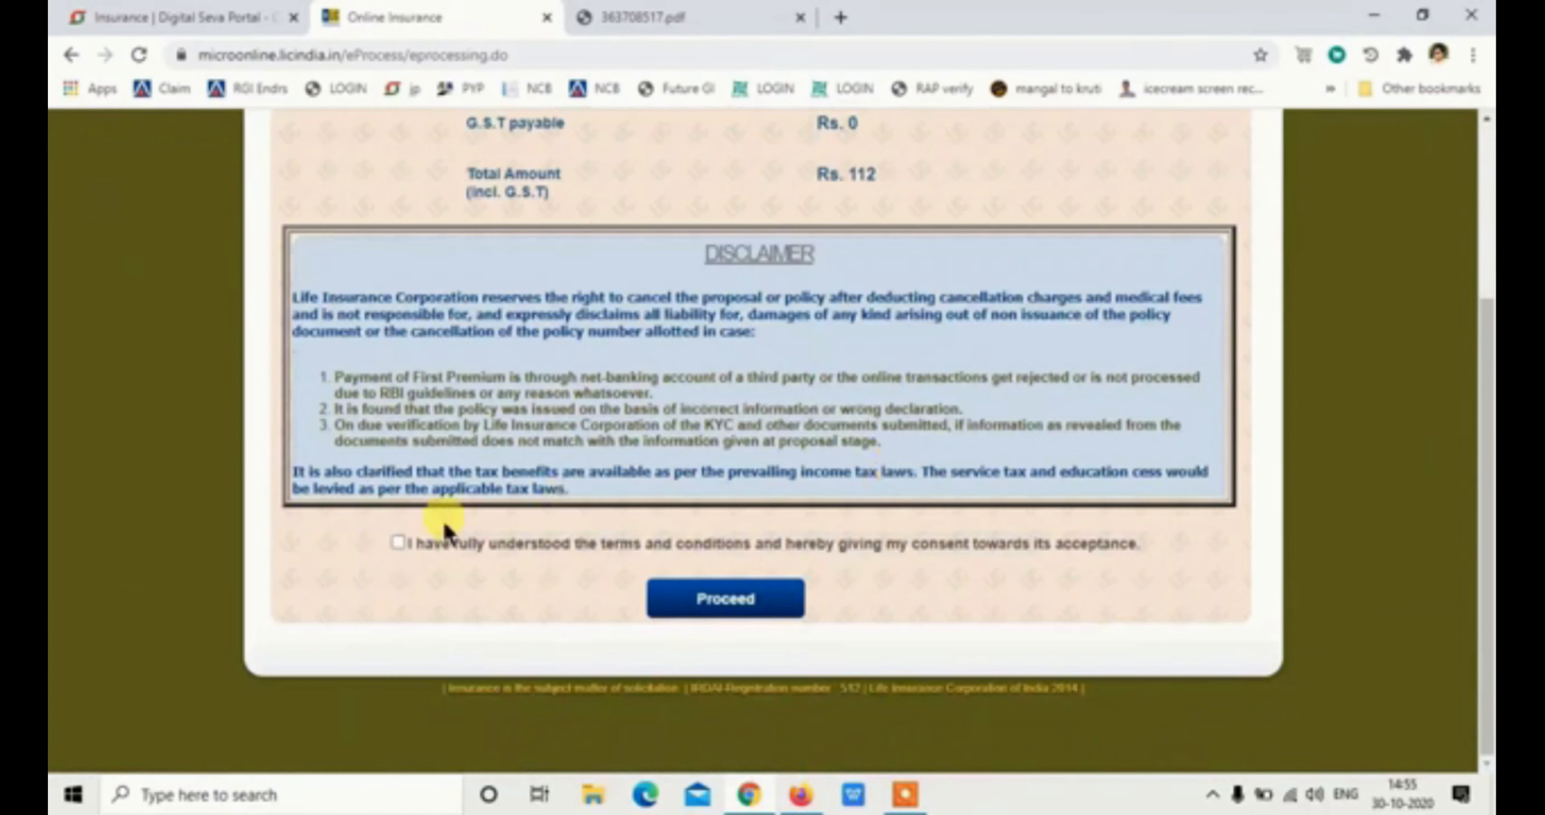
left_click(397, 542)
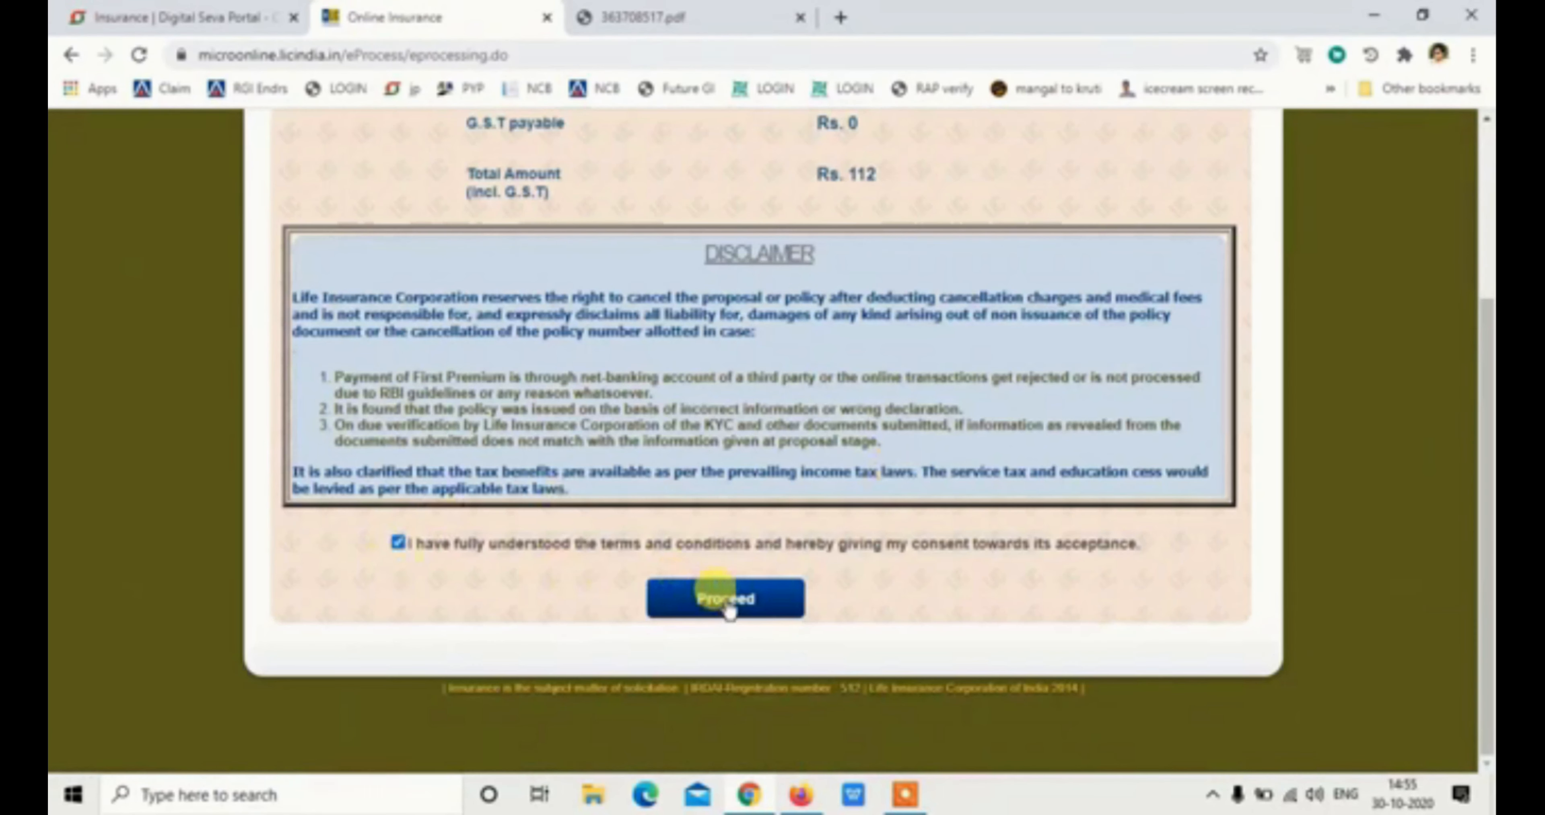
left_click(725, 601)
left_click(991, 418)
type("••••")
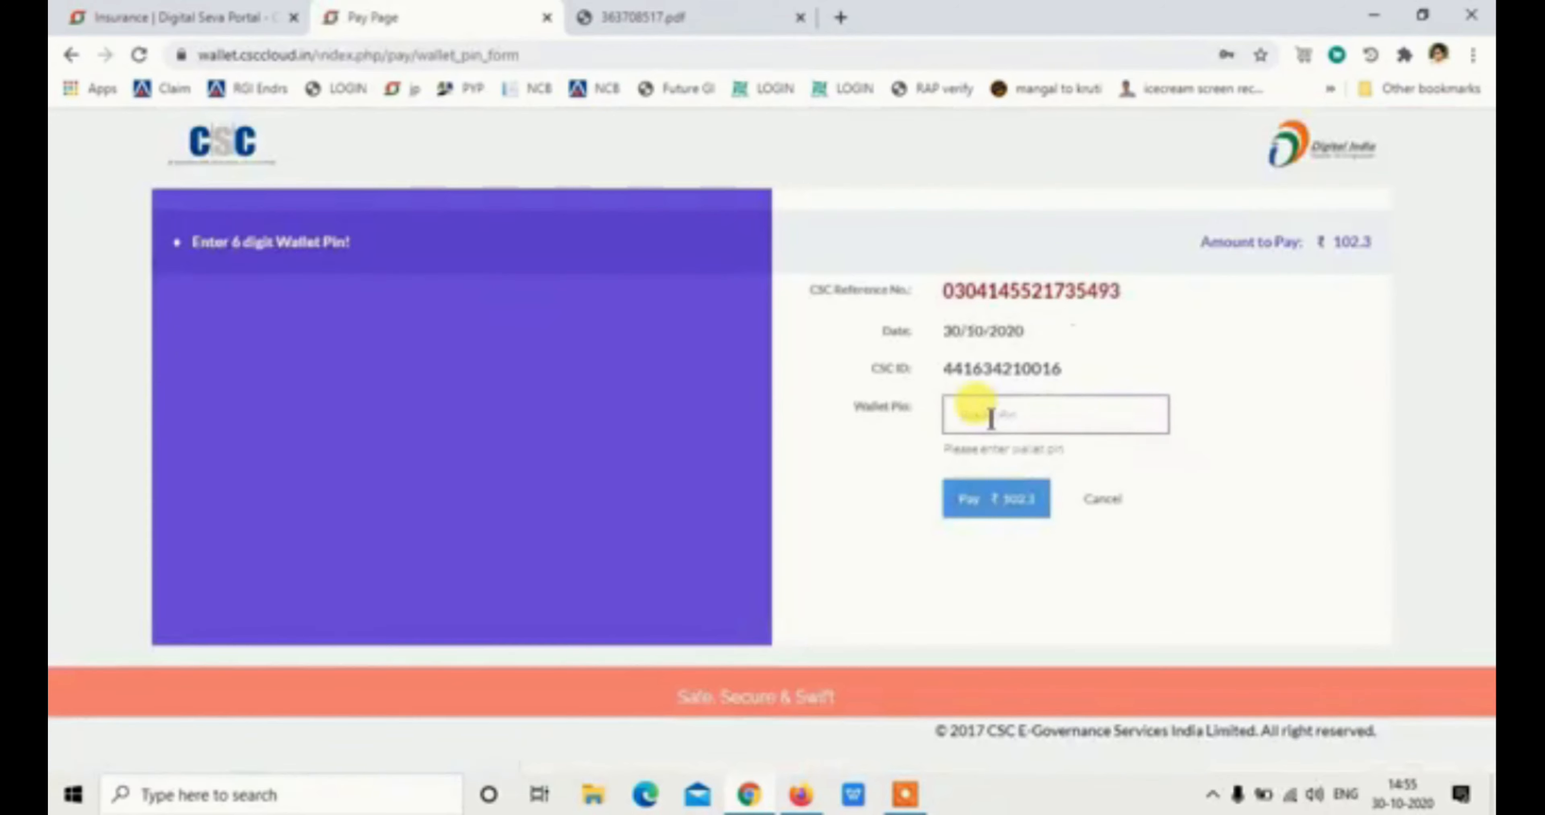
left_click(976, 504)
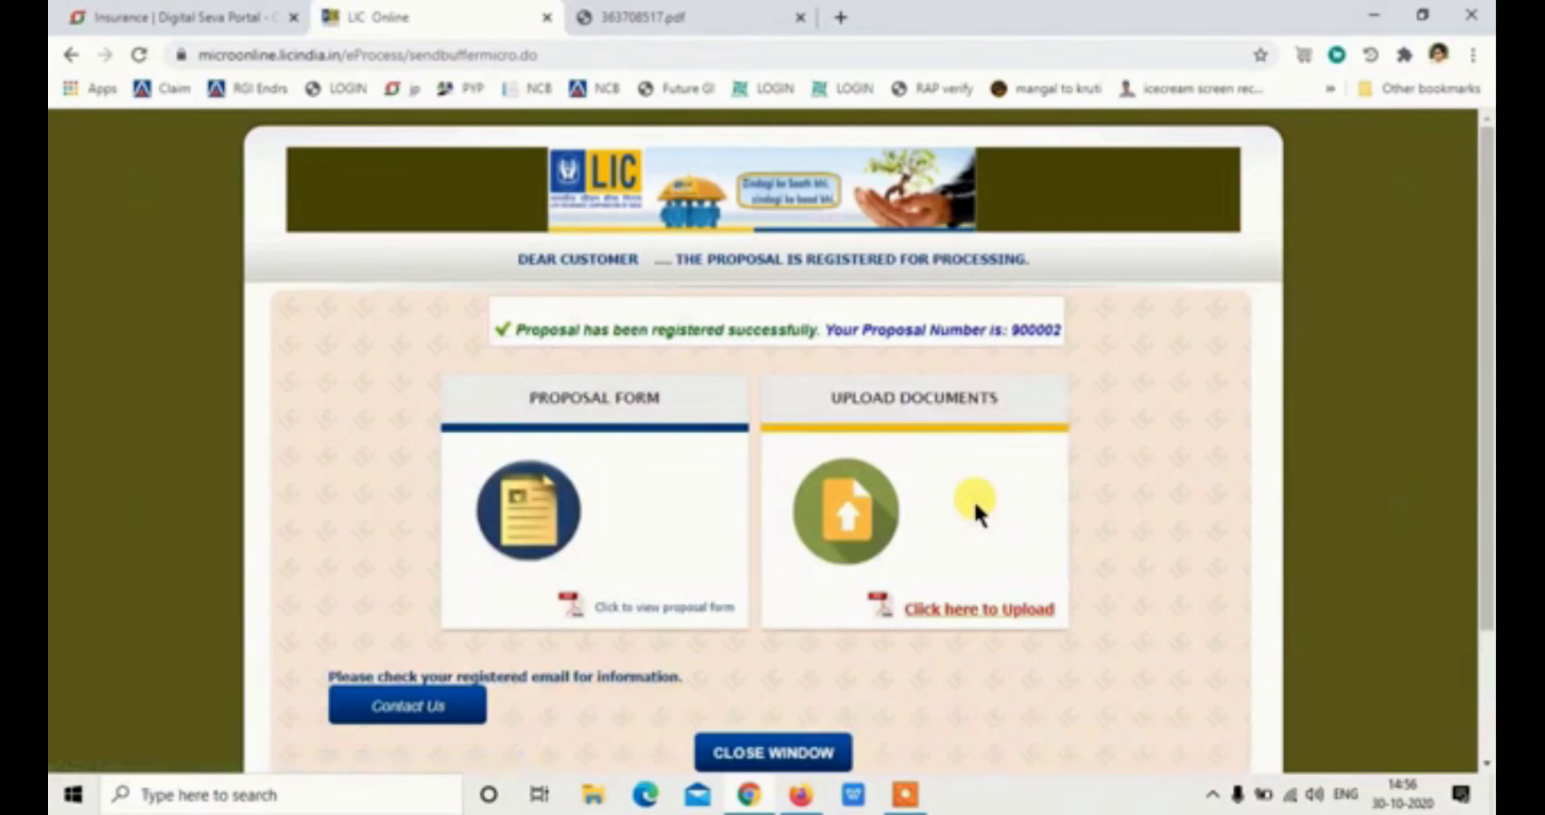
left_click(671, 616)
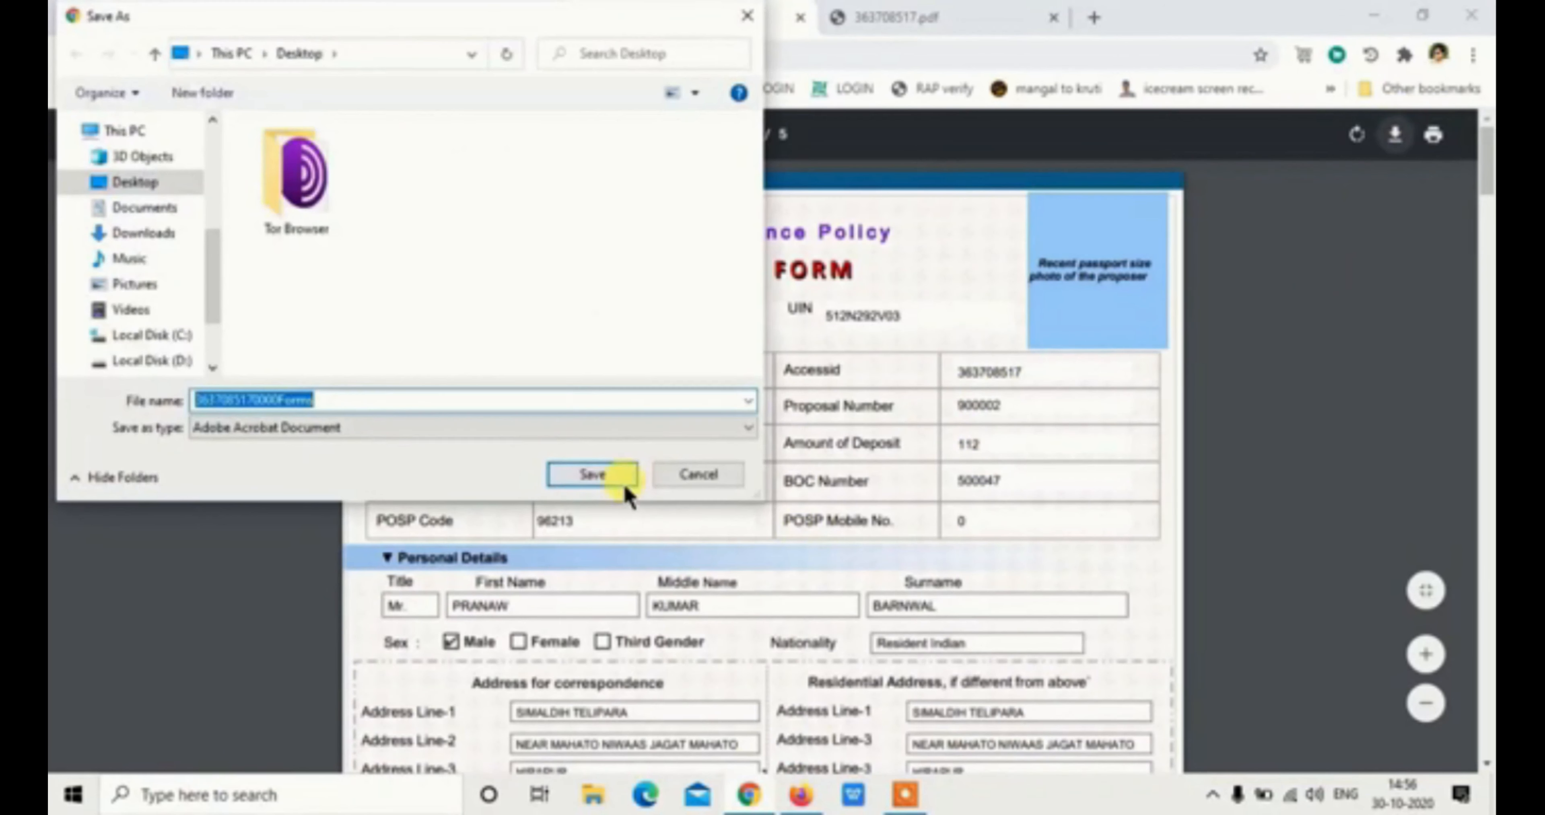
Save the proposal form PDF to the desktop and scroll through it to the Nomination Details page
left_click(594, 474)
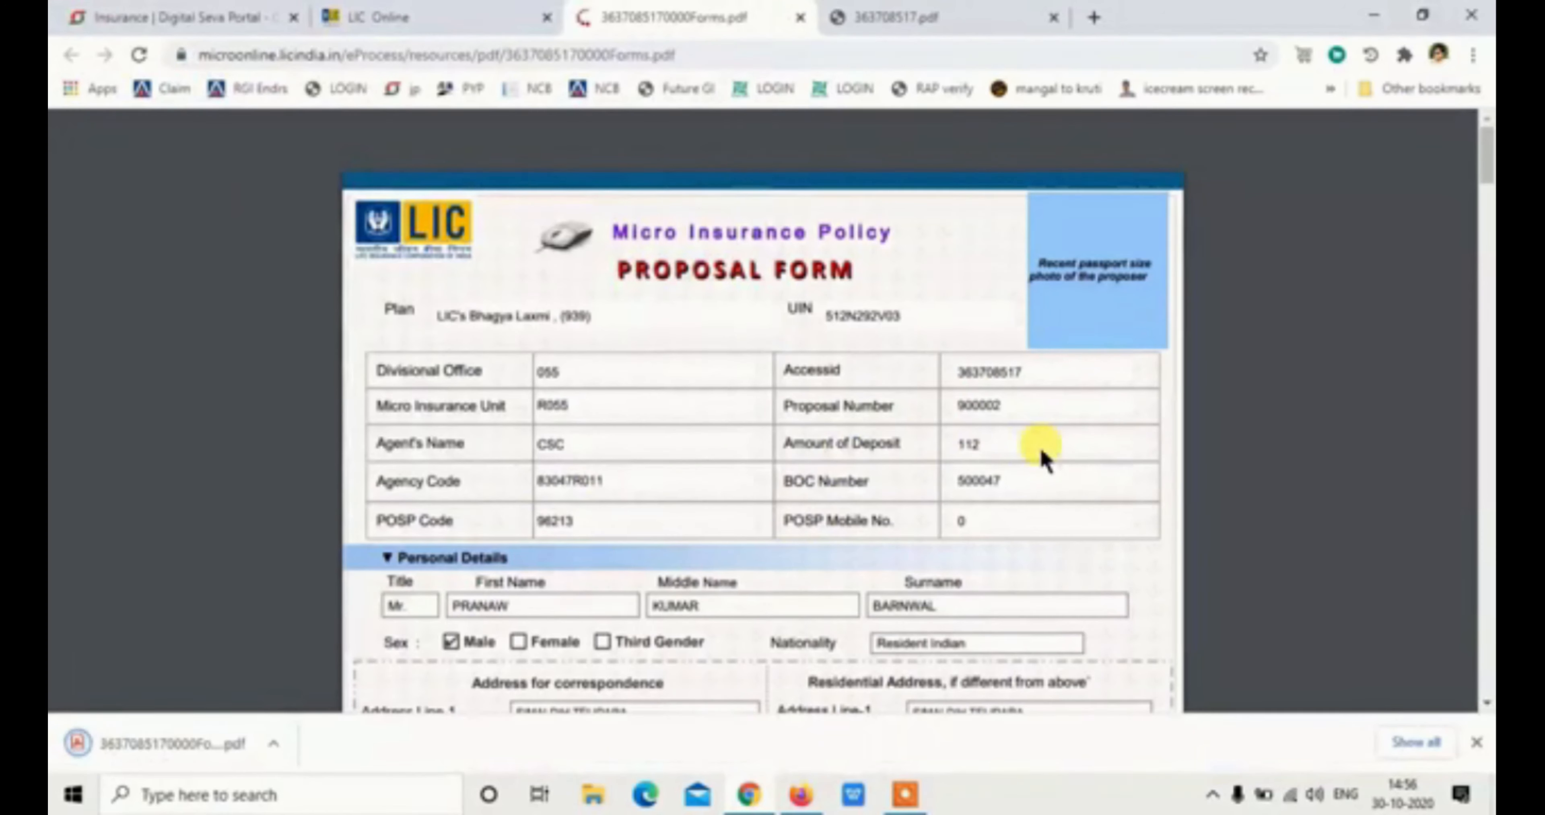
scroll(1041, 459, "down", 9)
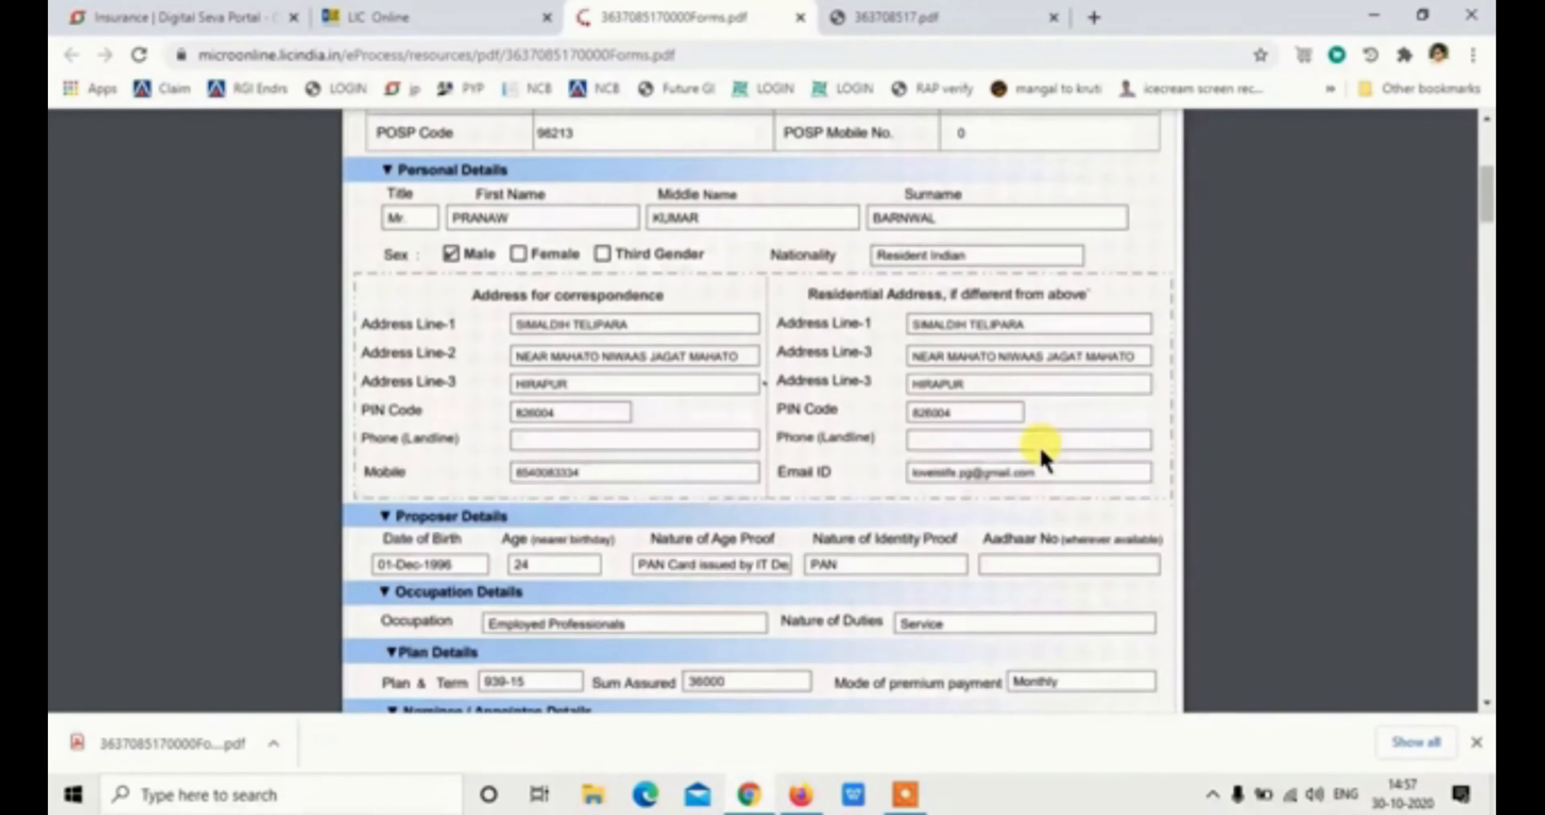
scroll(1042, 459, "up", 8)
scroll(1097, 403, "down", 16)
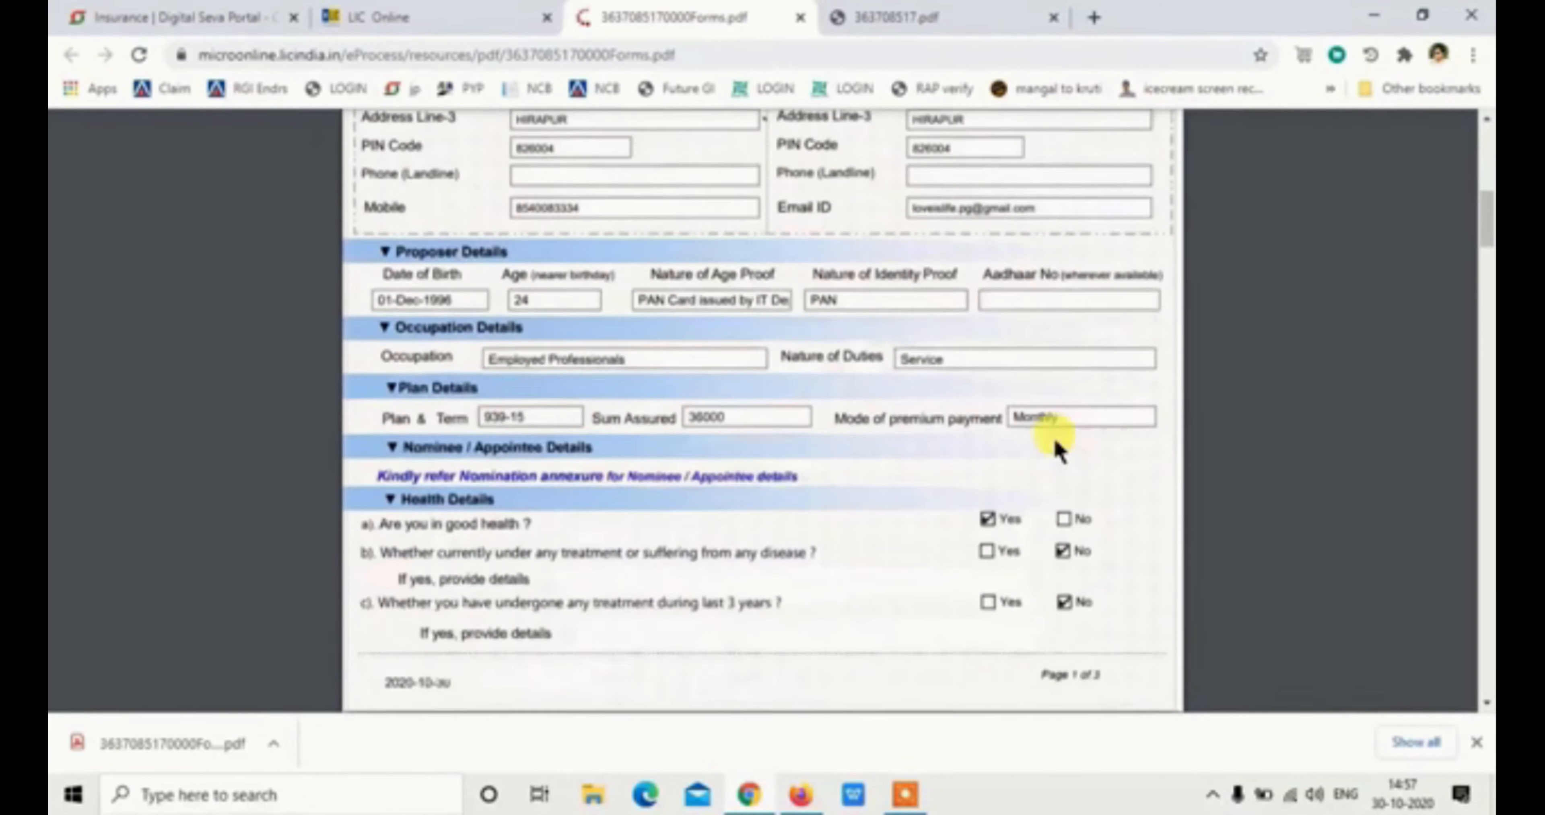
scroll(1057, 451, "down", 8)
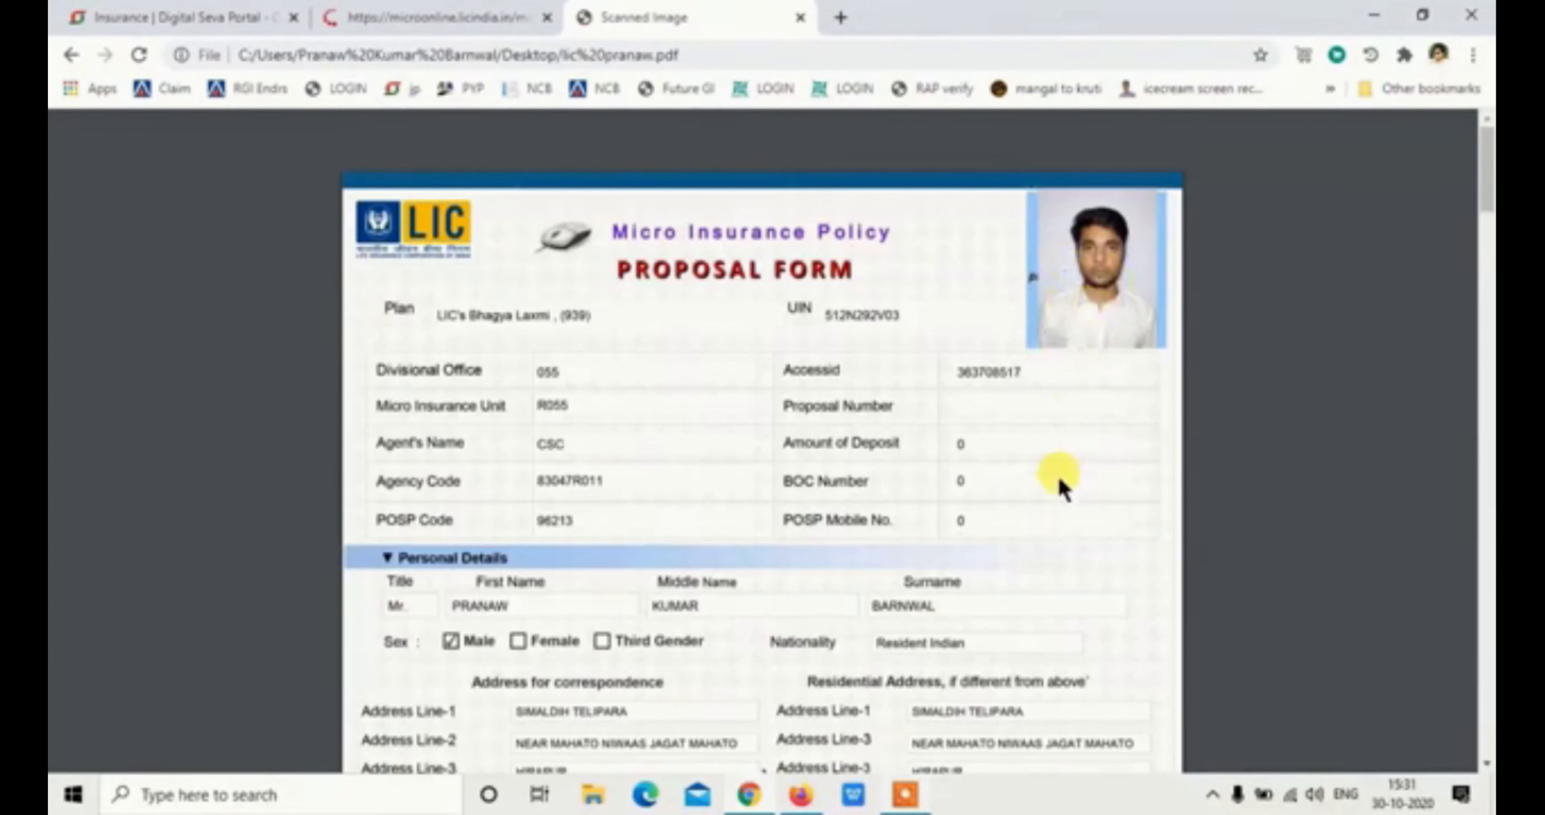
scroll(1058, 482, "down", 10)
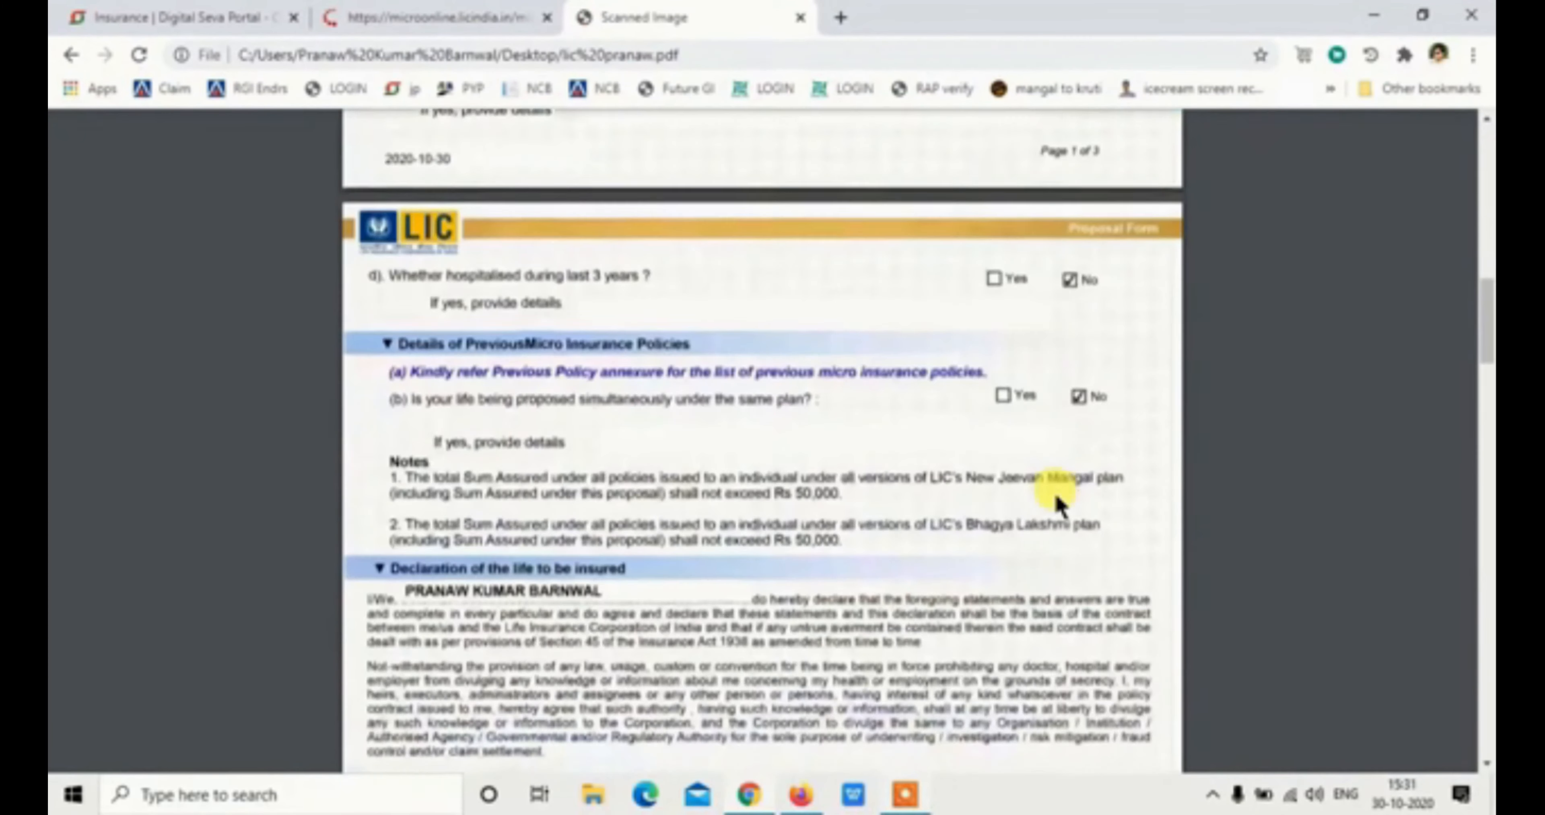
scroll(1054, 500, "down", 10)
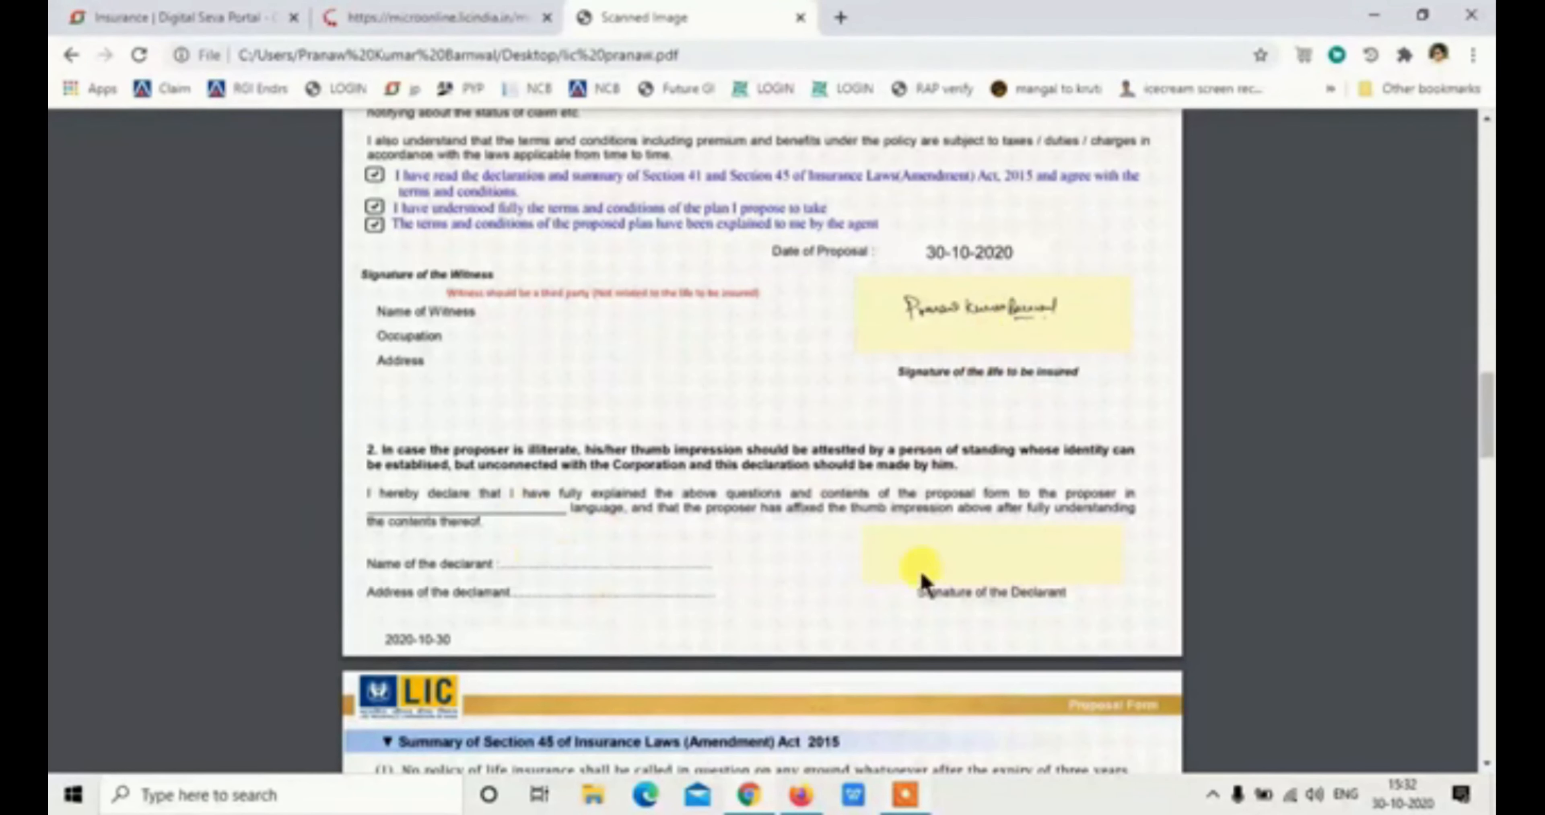
scroll(1032, 584, "down", 15)
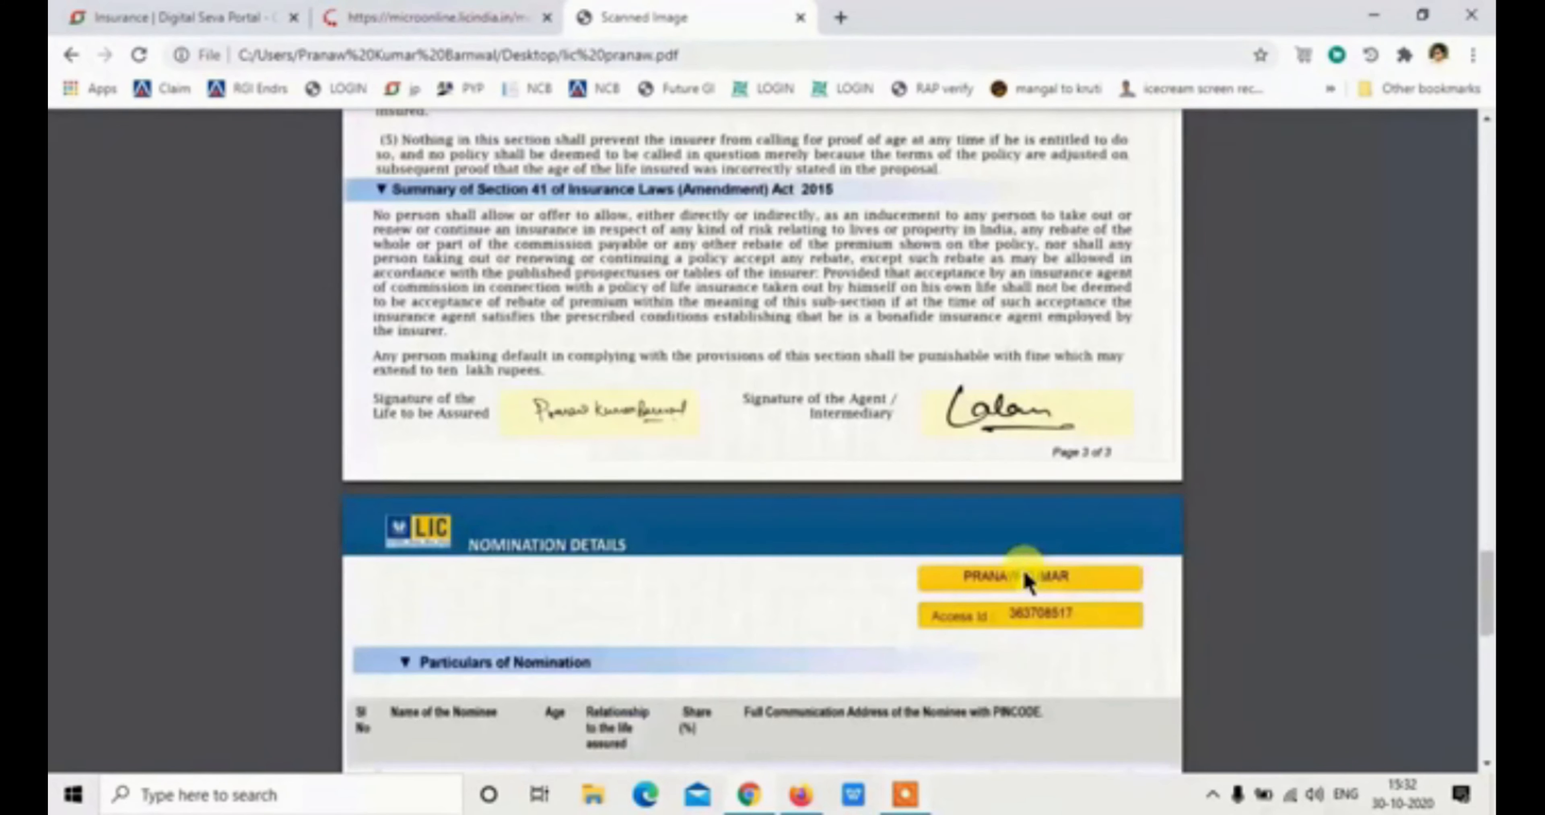
scroll(992, 420, "down", 10)
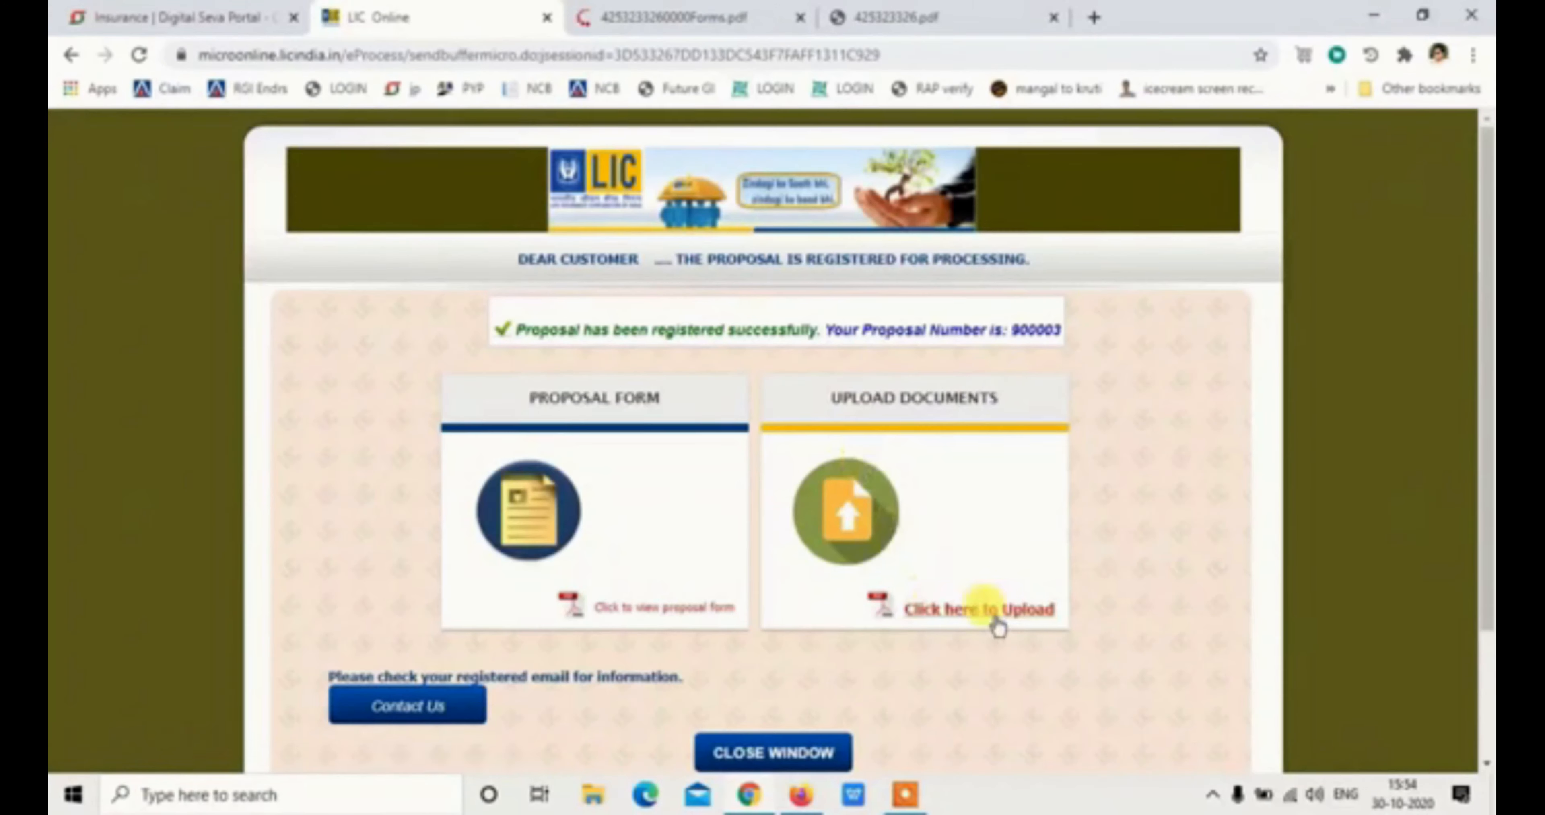
Upload the passport photograph for the proposal, cropped to centre the face
left_click(1002, 612)
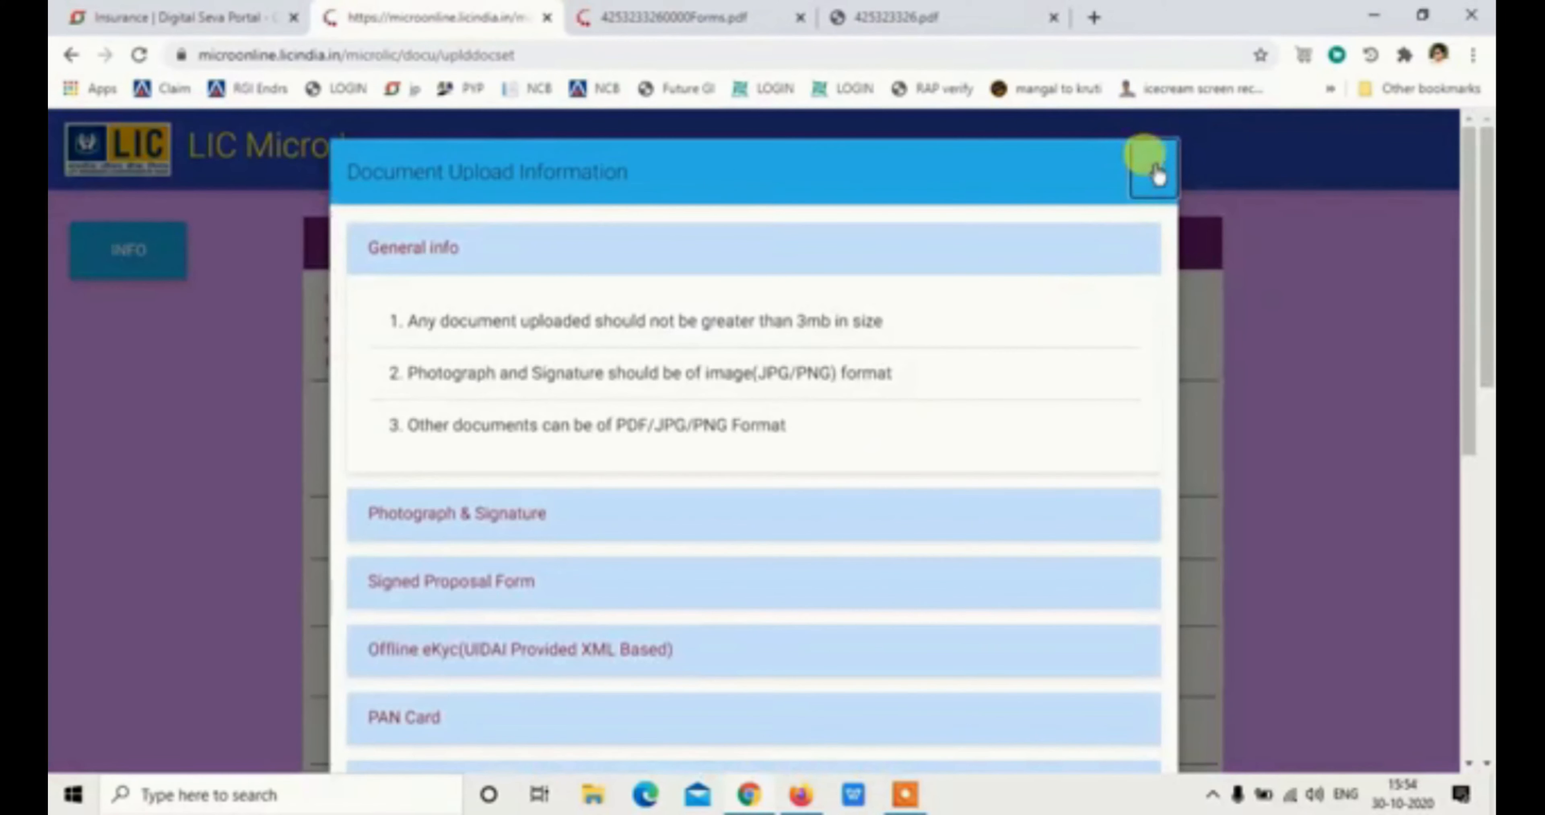
left_click(1153, 169)
left_click(855, 429)
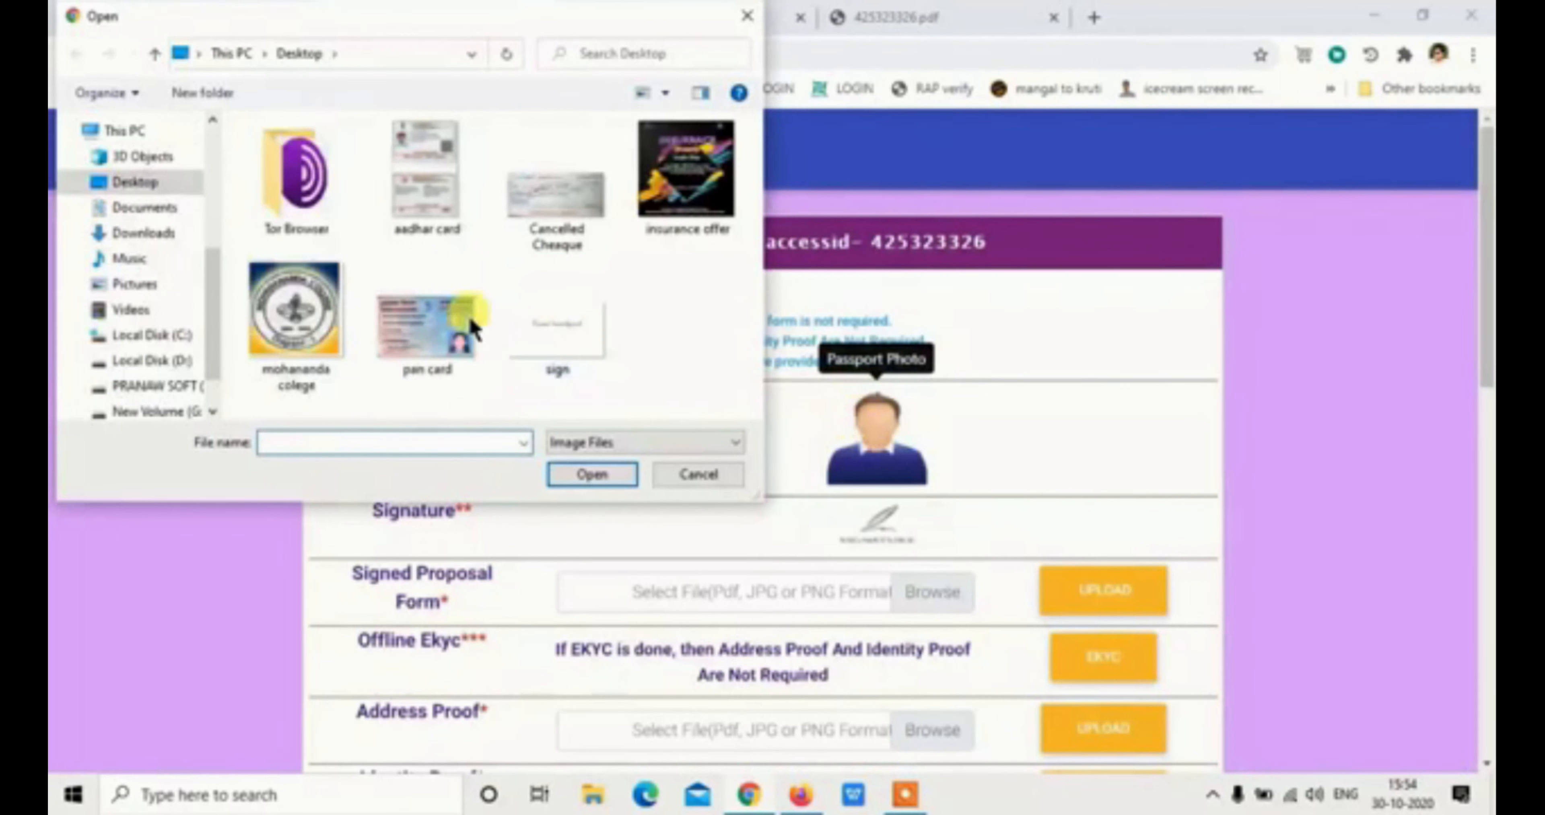
left_click(153, 359)
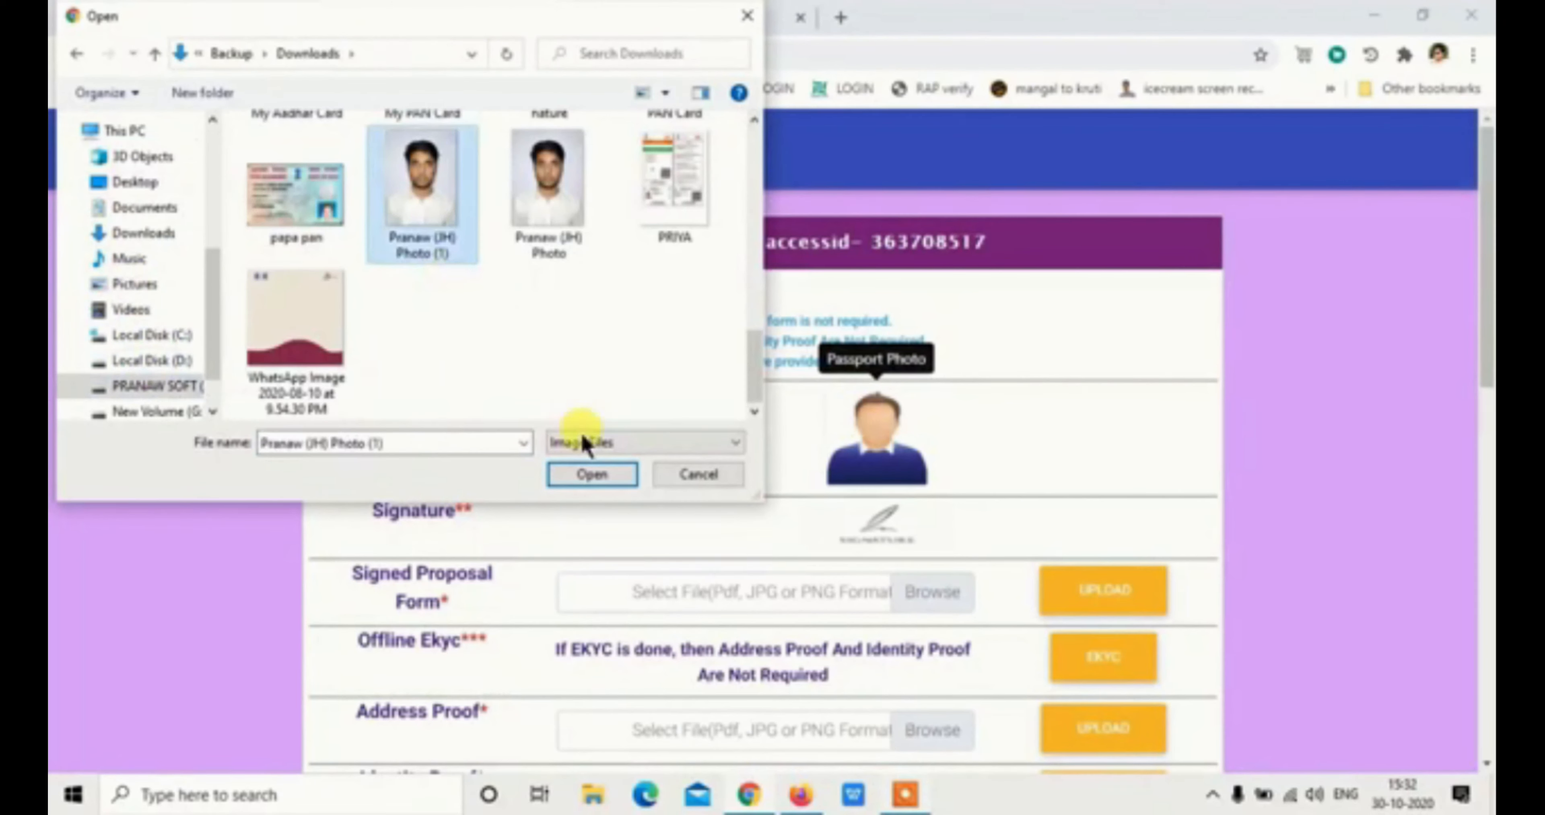
left_click(591, 474)
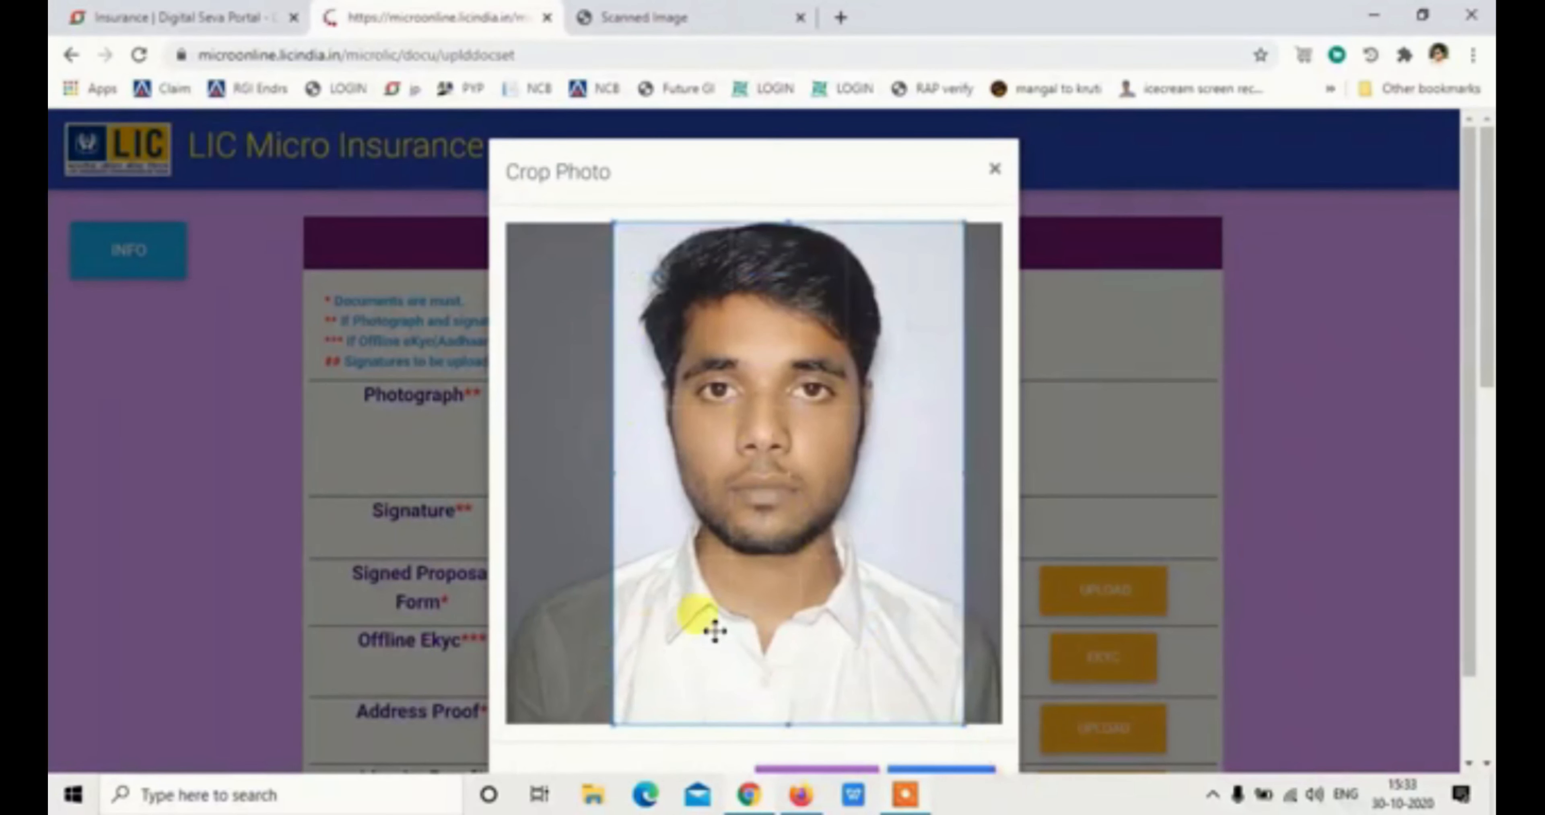
left_click_drag(715, 630, 676, 631)
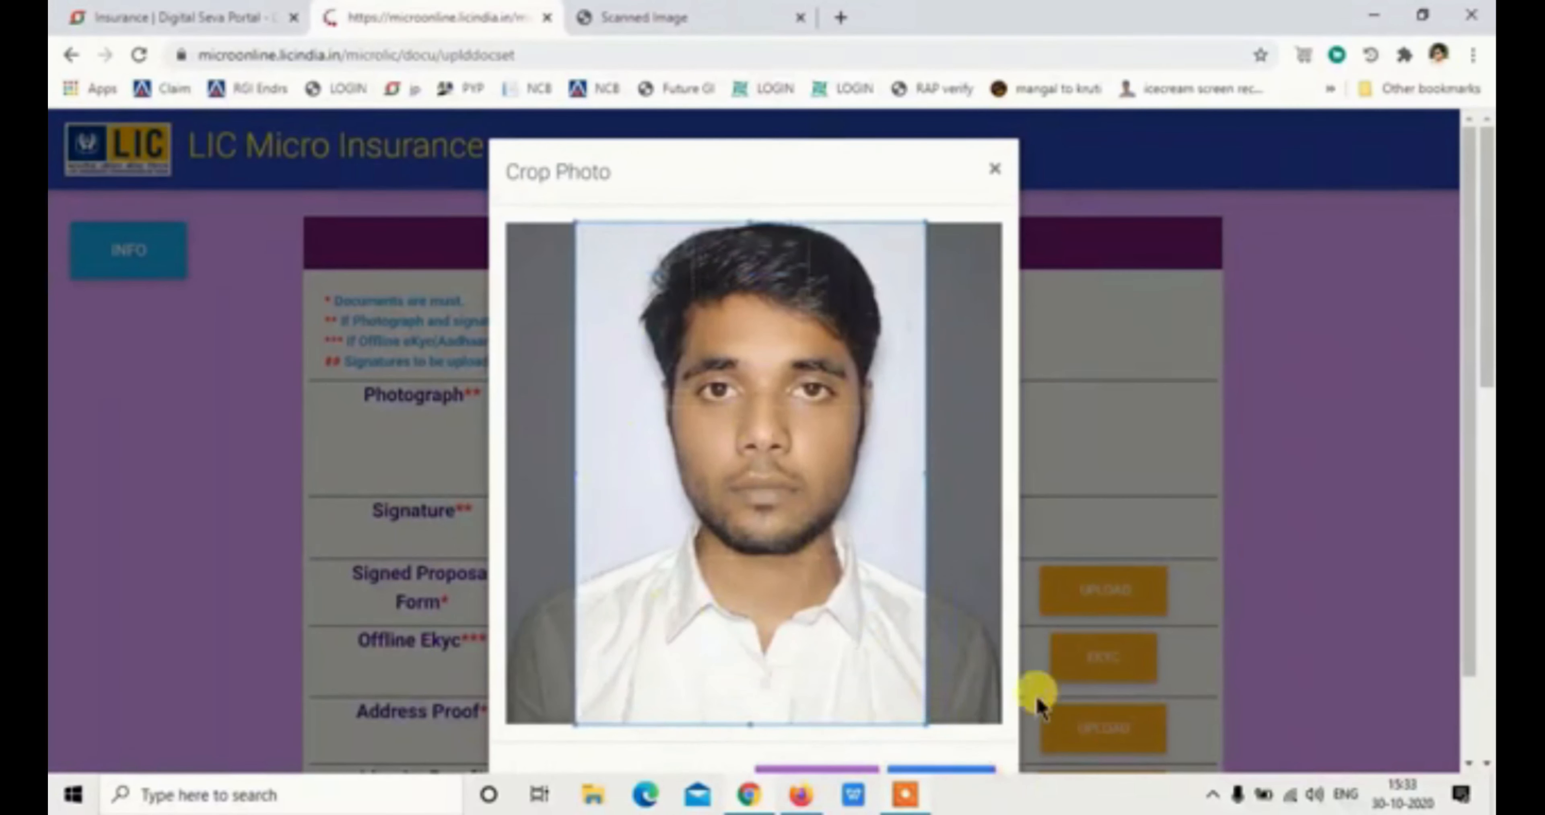
scroll(1038, 702, "down", 3)
left_click(946, 694)
Upload the 'sign' image from the Desktop as the signature
left_click(878, 603)
left_click(138, 179)
left_click(548, 320)
left_click(586, 476)
left_click(948, 573)
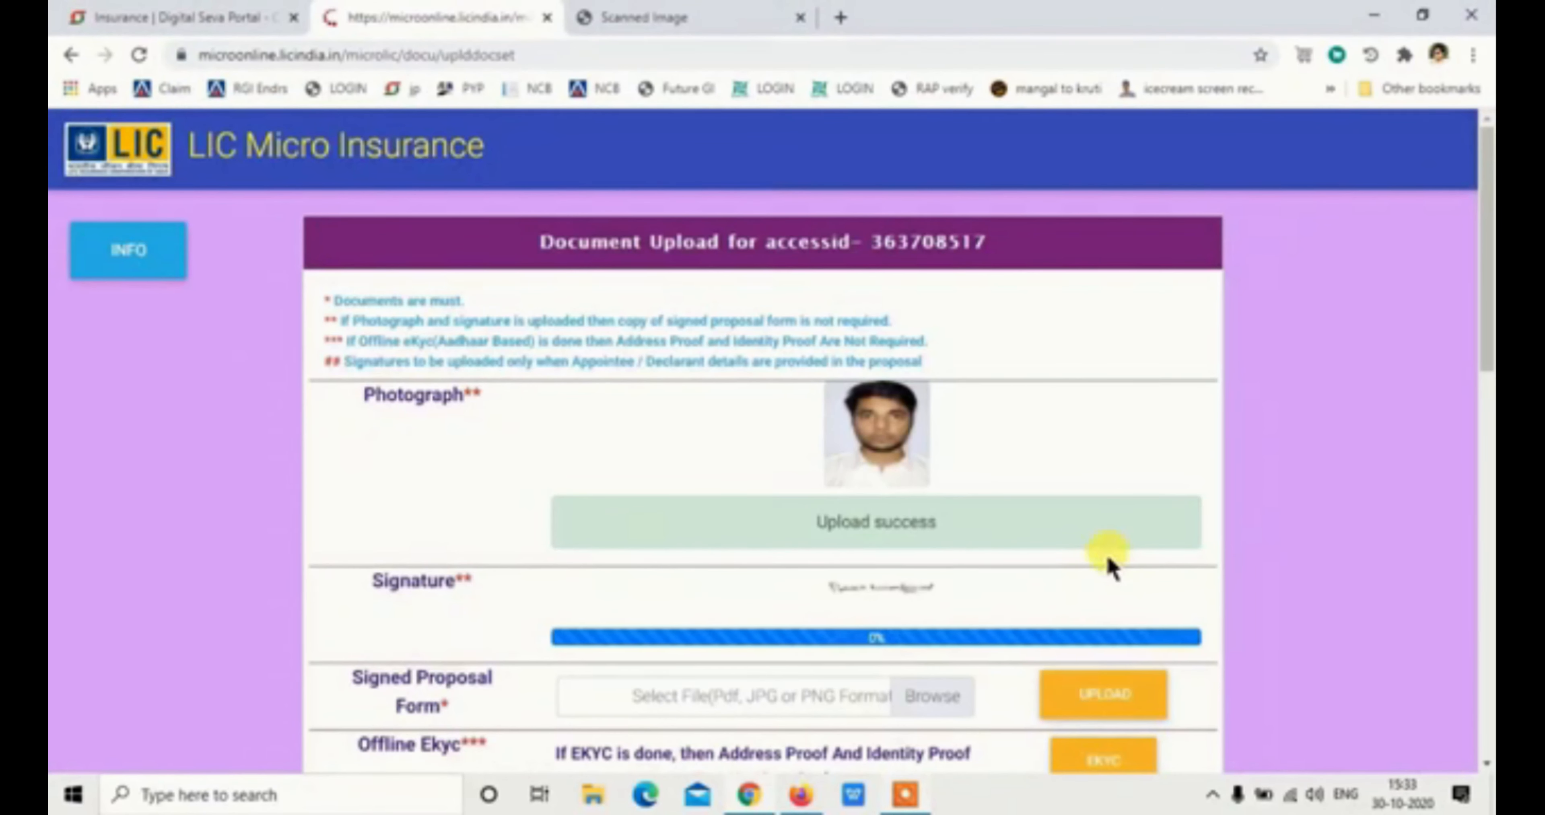
Upload the signed proposal form PDF from the Desktop
scroll(916, 516, "down", 3)
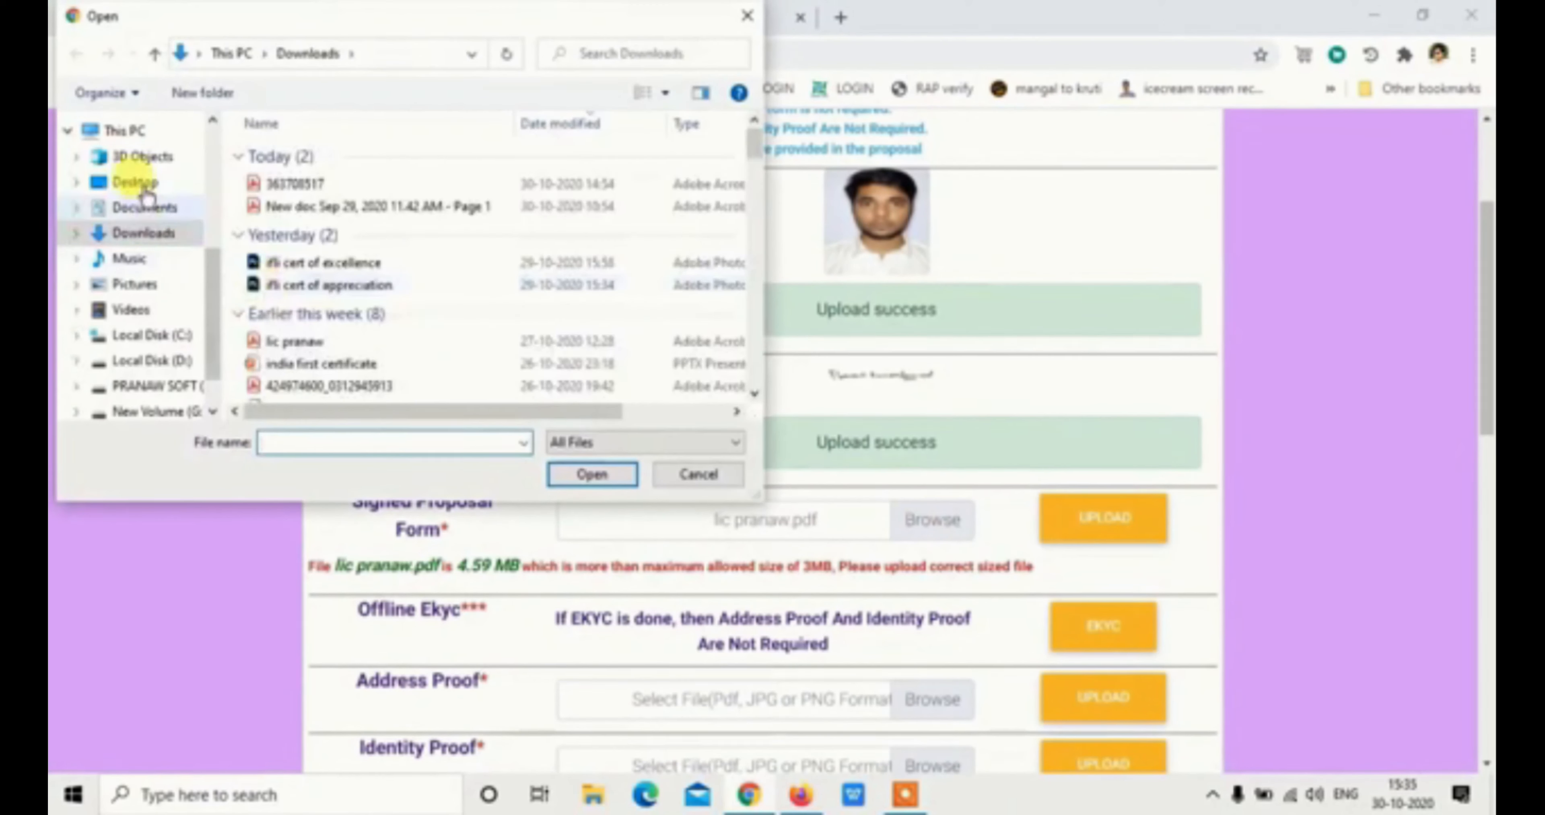
left_click(135, 182)
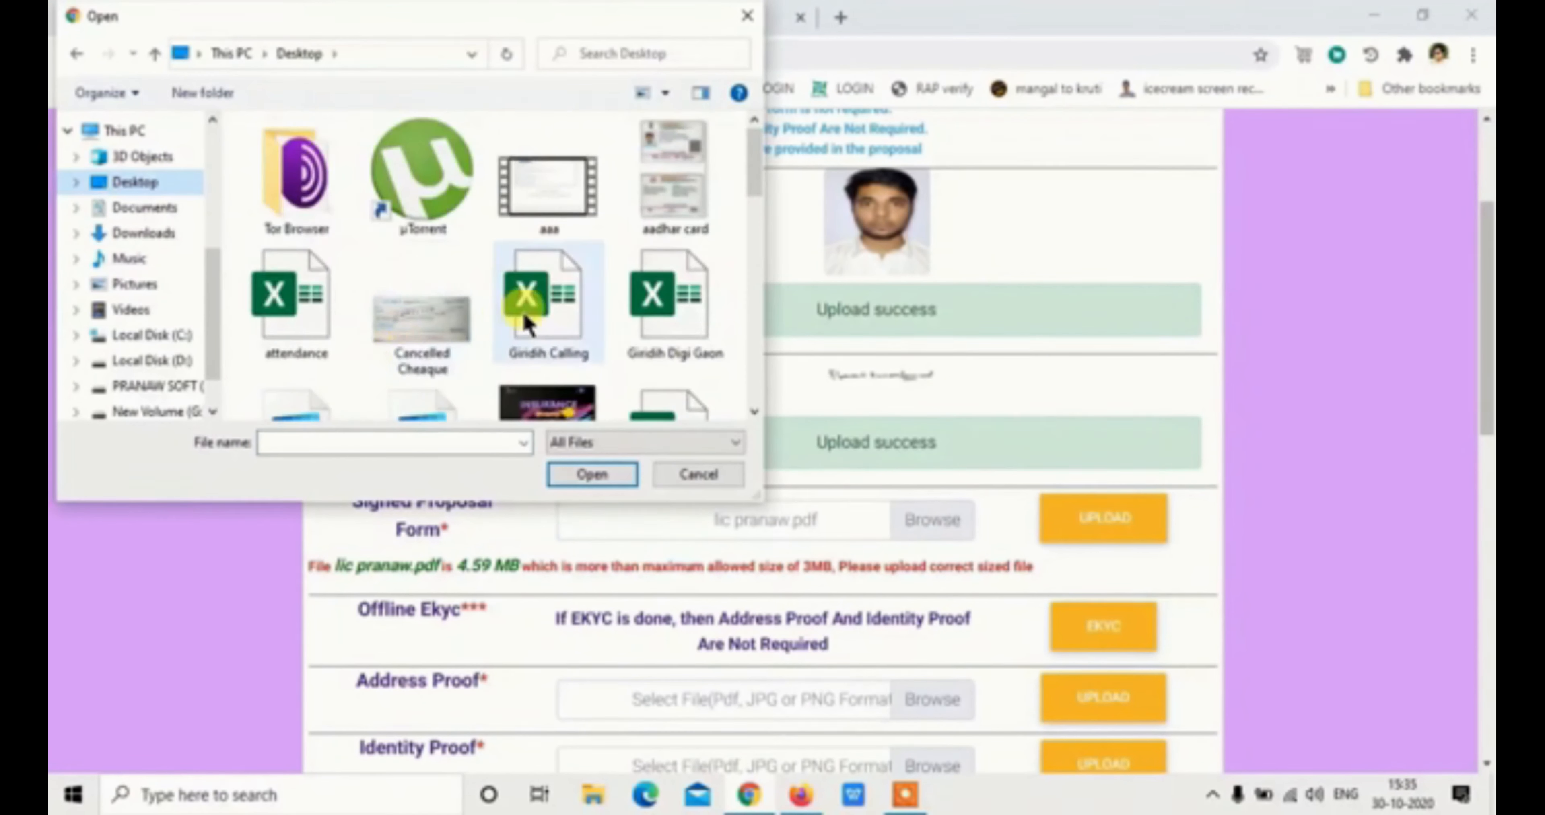
scroll(525, 323, "down", 5)
scroll(480, 269, "up", 1)
left_click(421, 169)
left_click(592, 474)
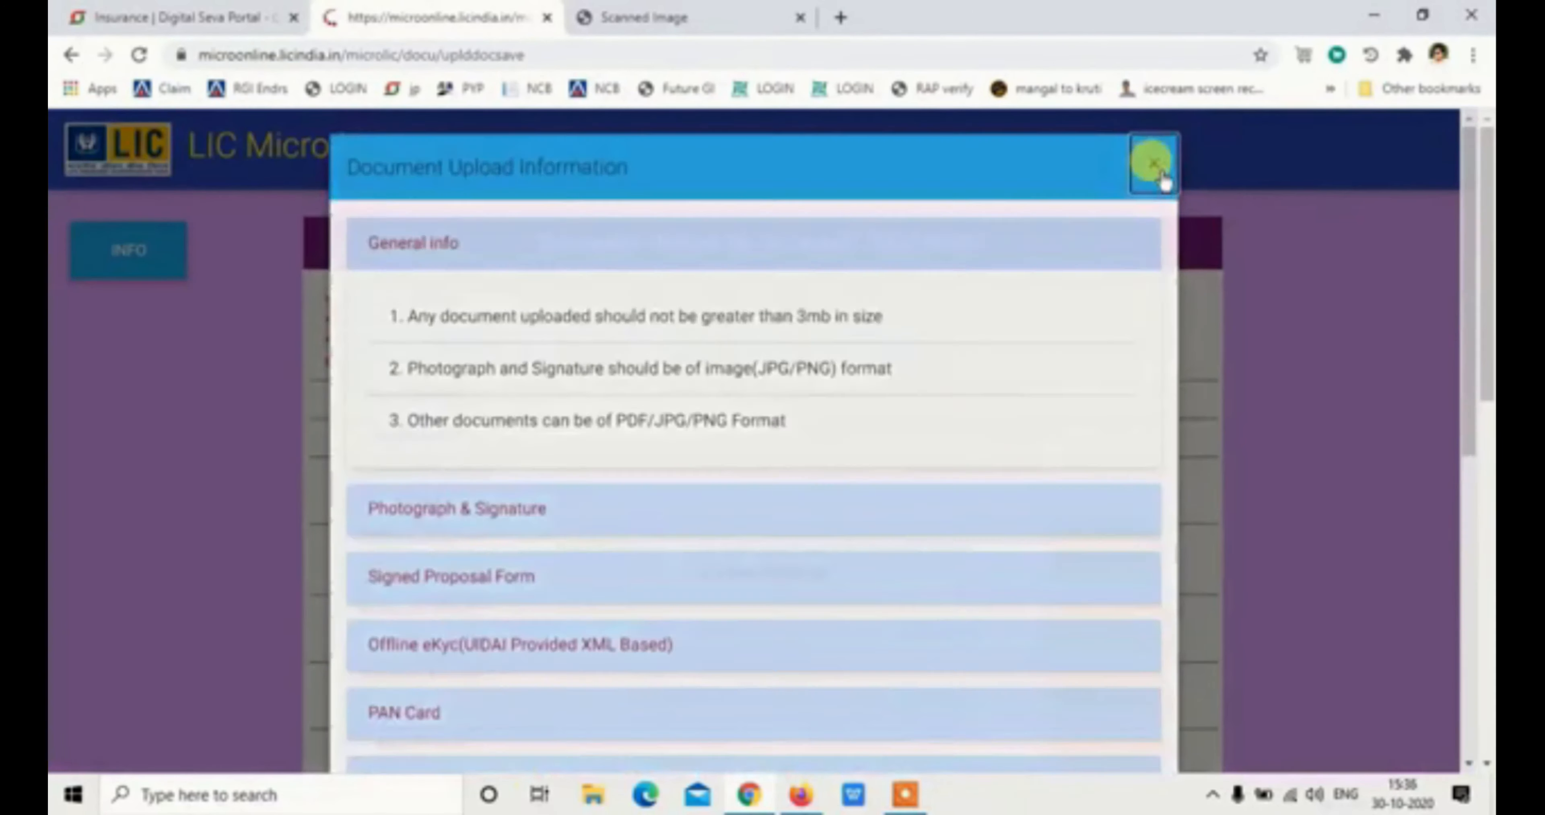
left_click(1153, 165)
Upload the aadhar card image as Address Proof
left_click(928, 522)
left_click(674, 180)
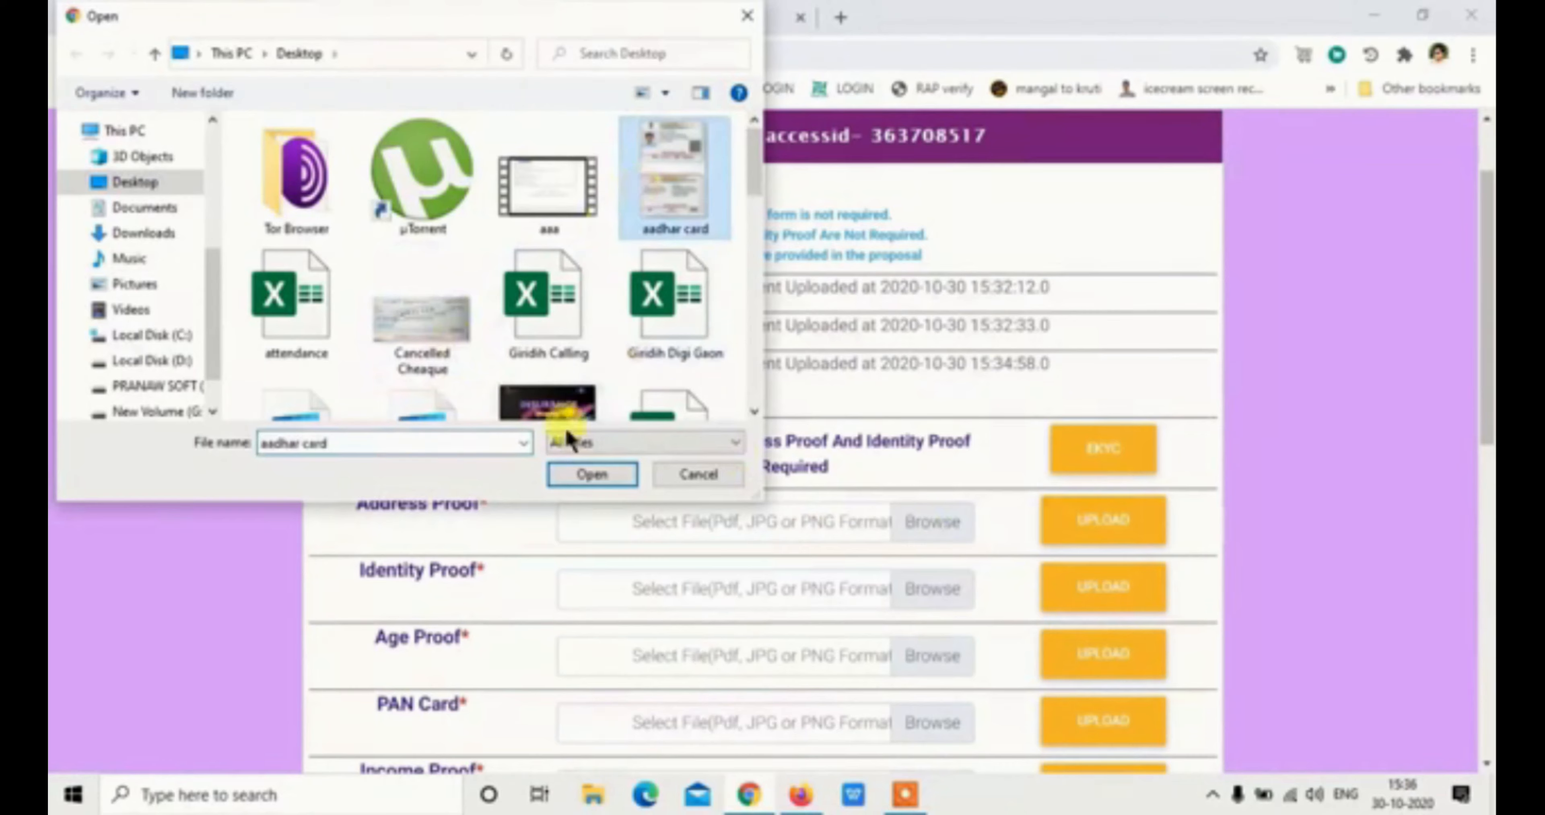
left_click(590, 474)
left_click(1107, 521)
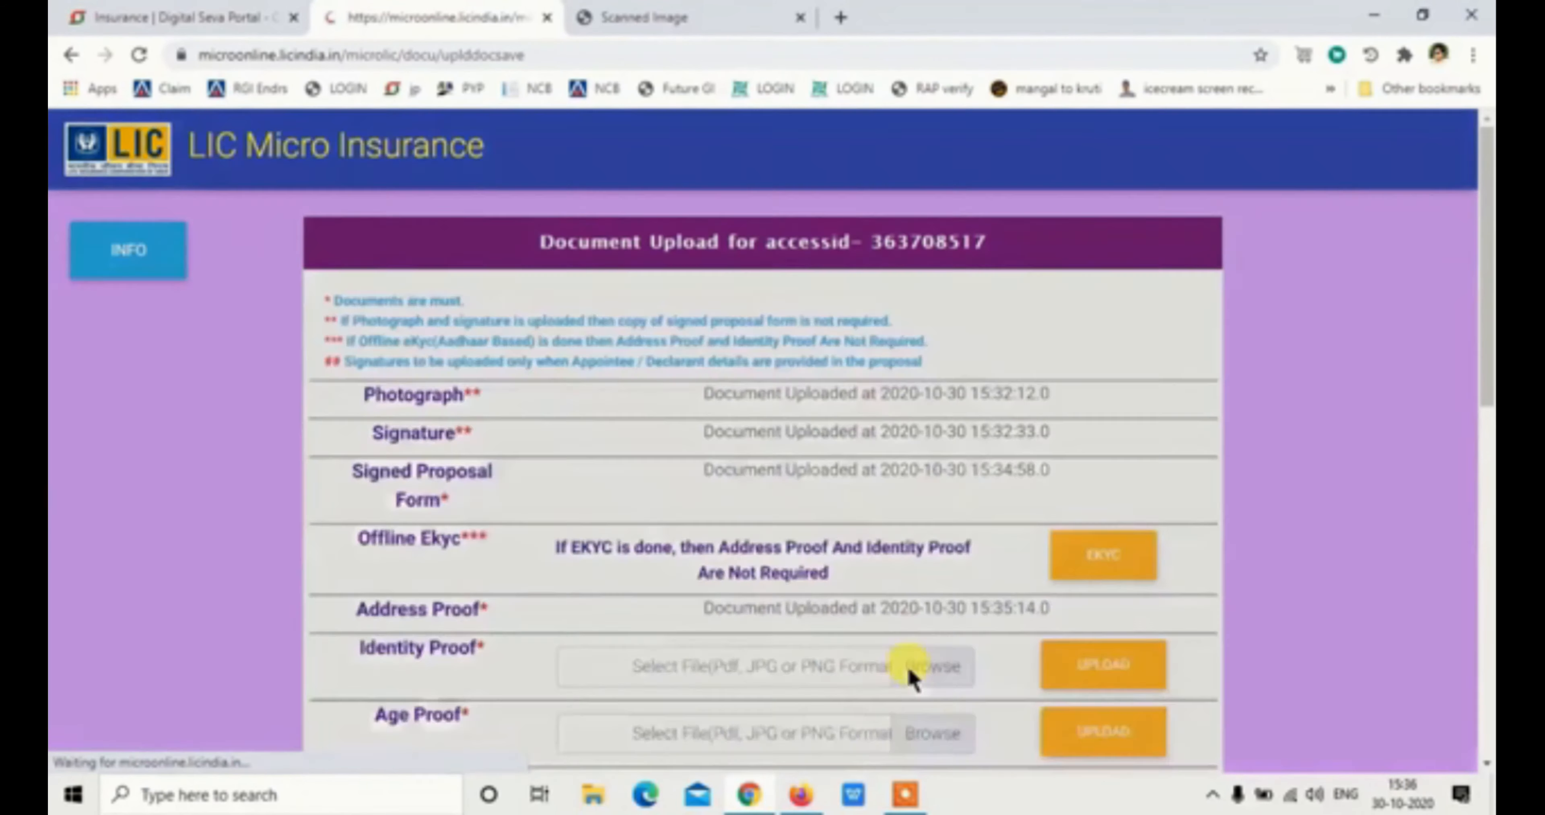
left_click(1148, 163)
Upload the aadhar card image as Identity Proof
left_click(914, 667)
left_click(675, 179)
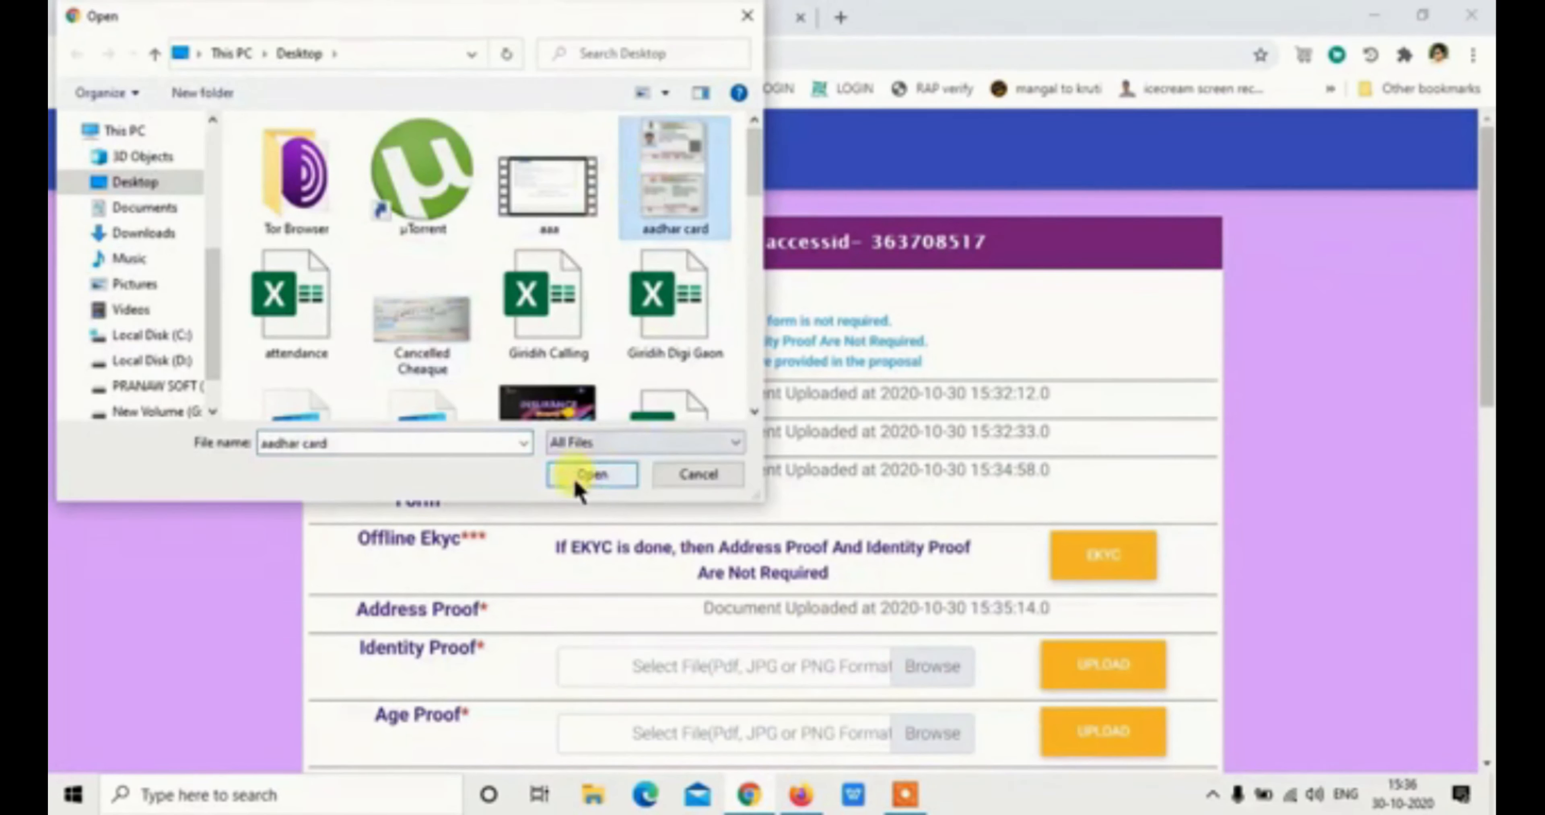
left_click(576, 480)
left_click(1068, 666)
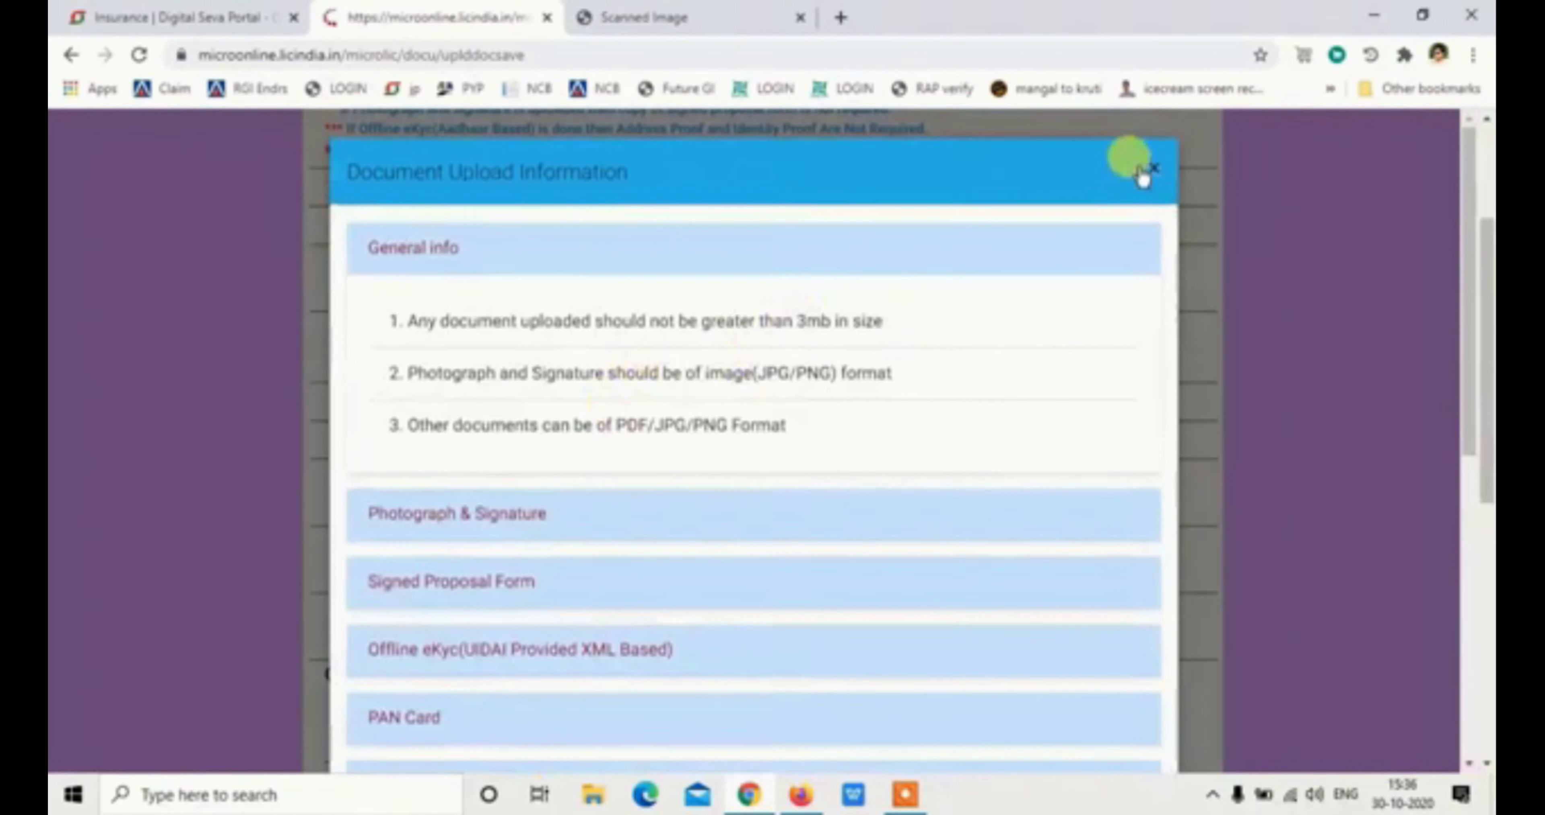
left_click(516, 515)
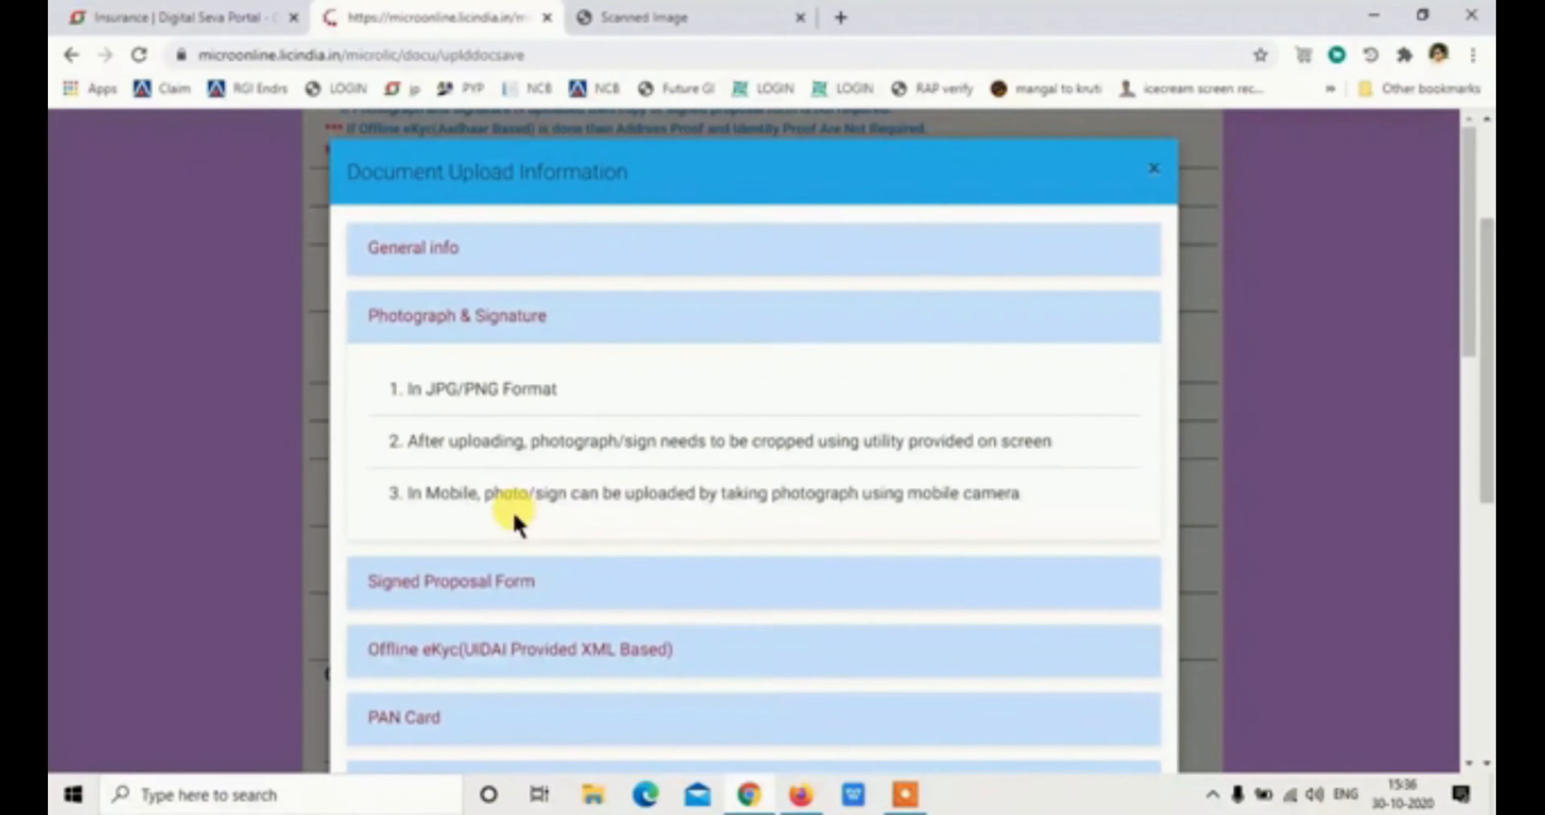
left_click(1153, 169)
Attach pan card.jpg as both the Age Proof and PAN Card files
left_click(929, 495)
scroll(750, 259, "down", 3)
double_click(537, 158)
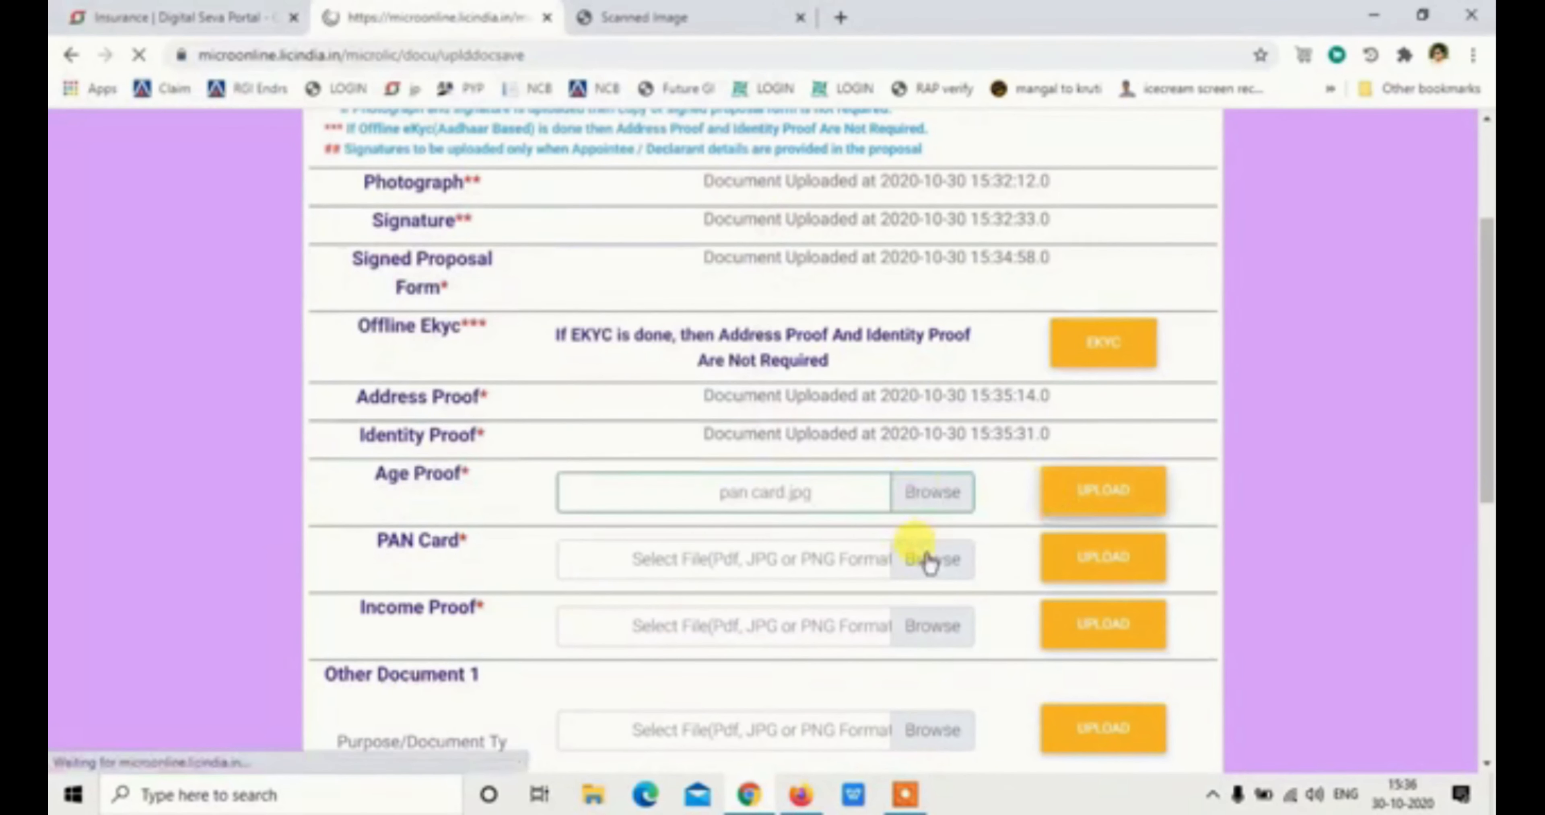
scroll(927, 563, "down", 2)
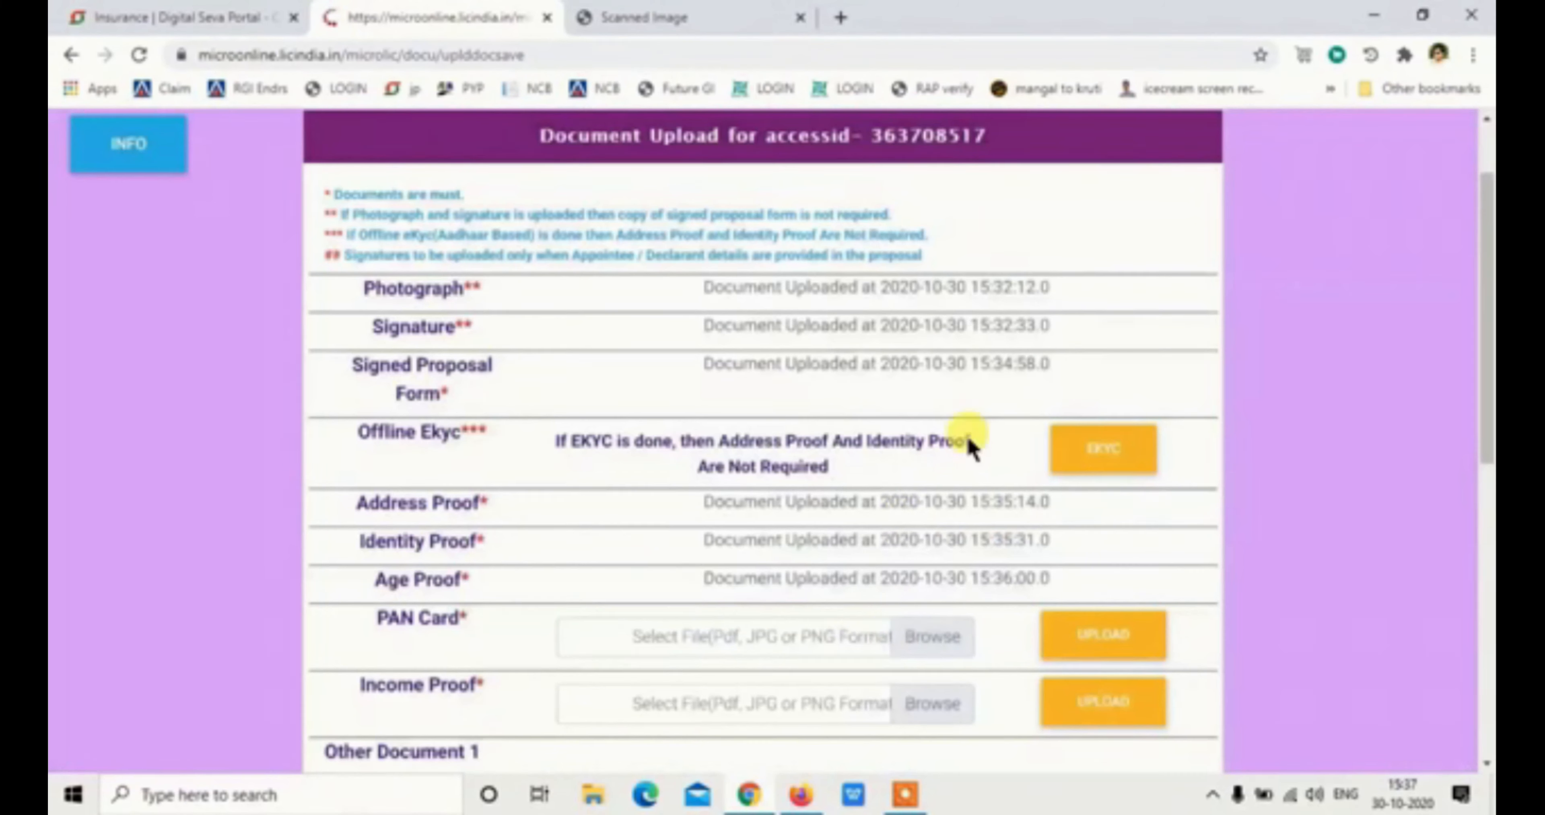
left_click(927, 636)
type("p")
key("Down")
key("Return")
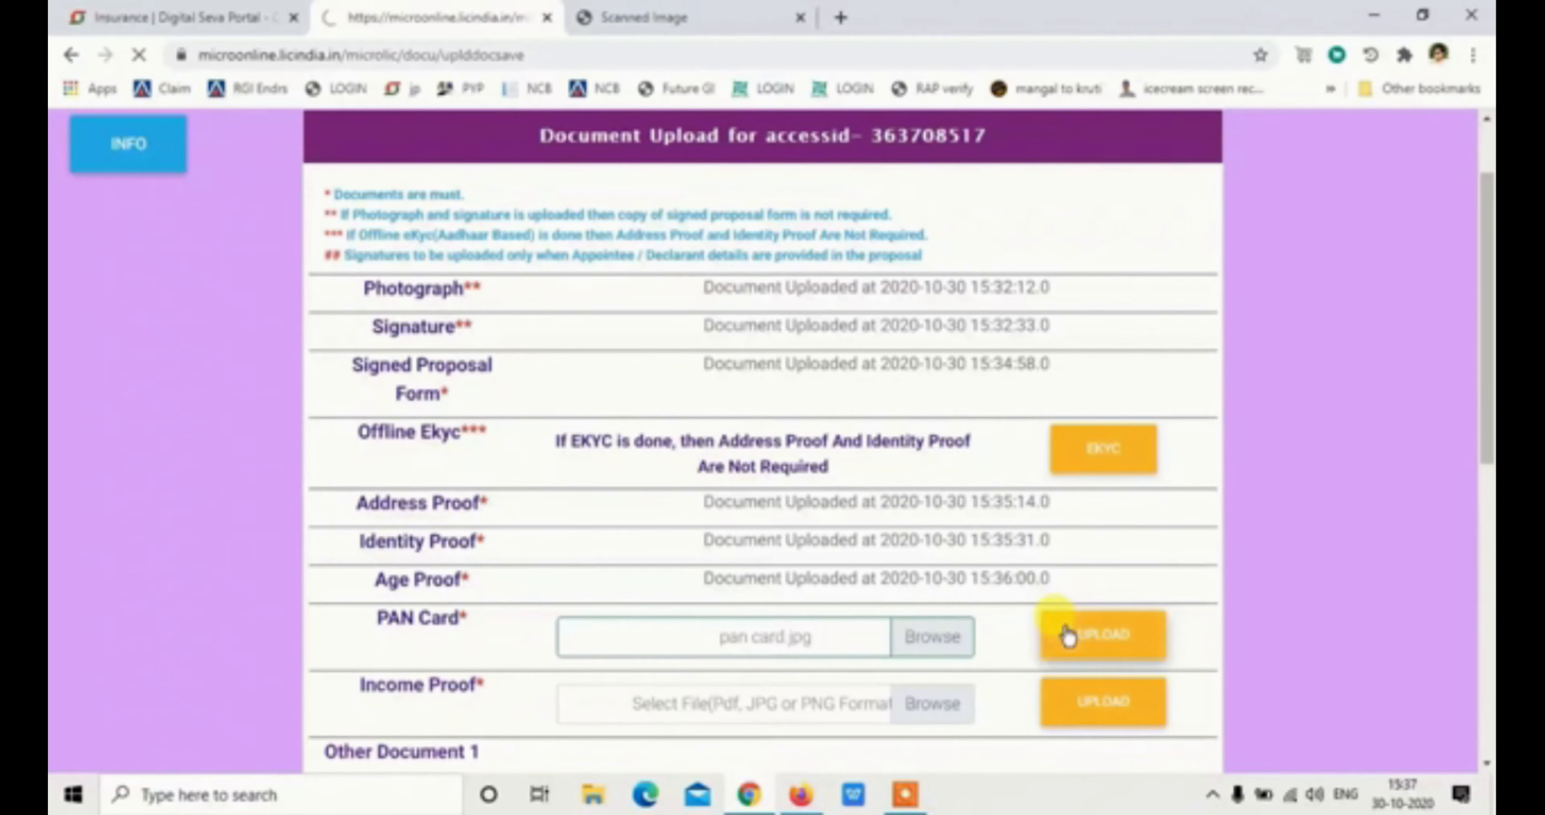
Upload the Cancelled Cheque as Income Proof
scroll(942, 449, "down", 3)
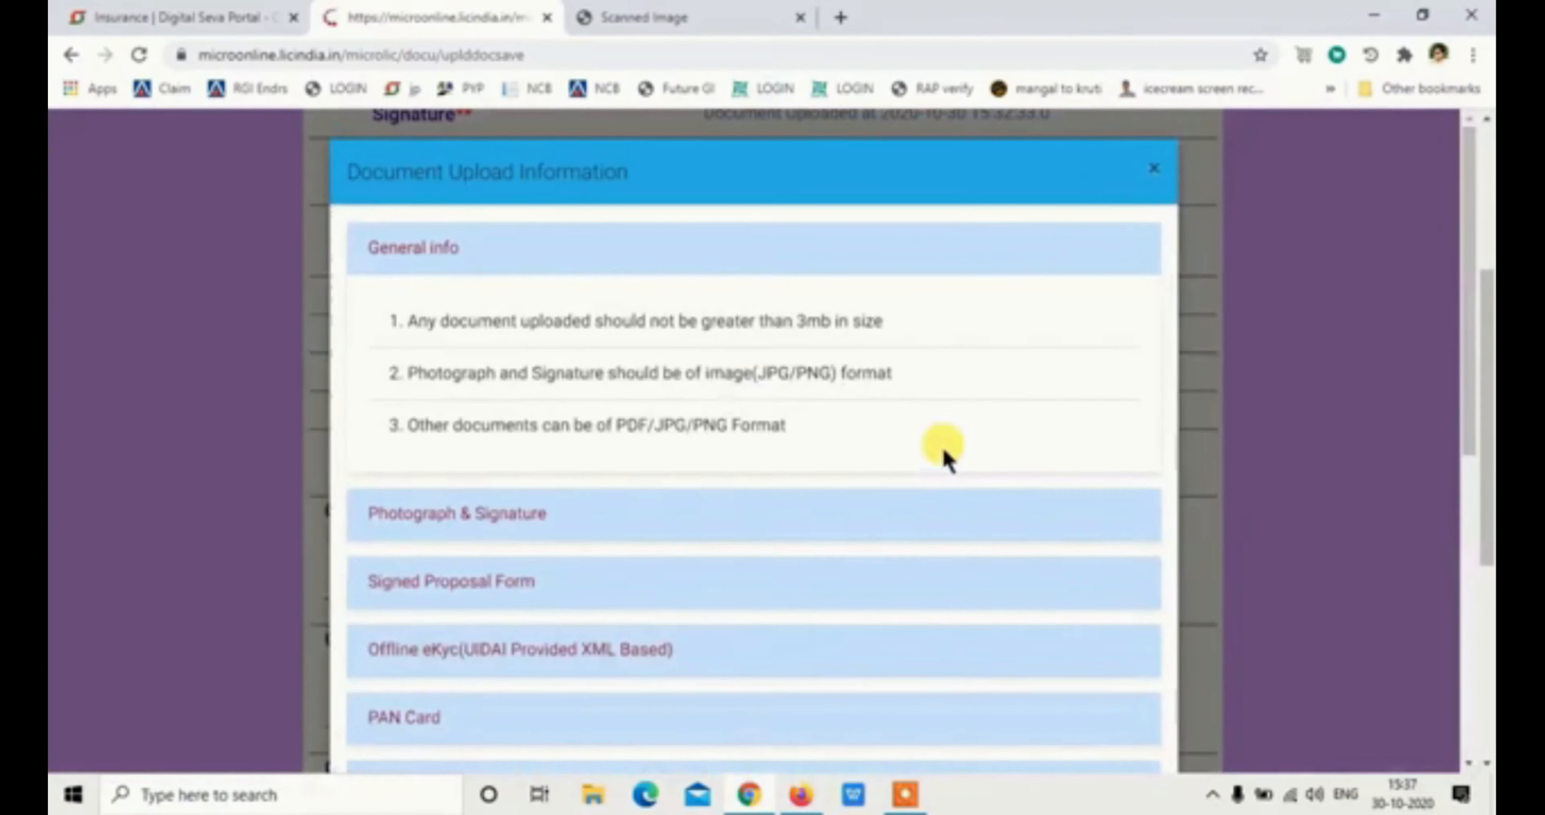
left_click(908, 467)
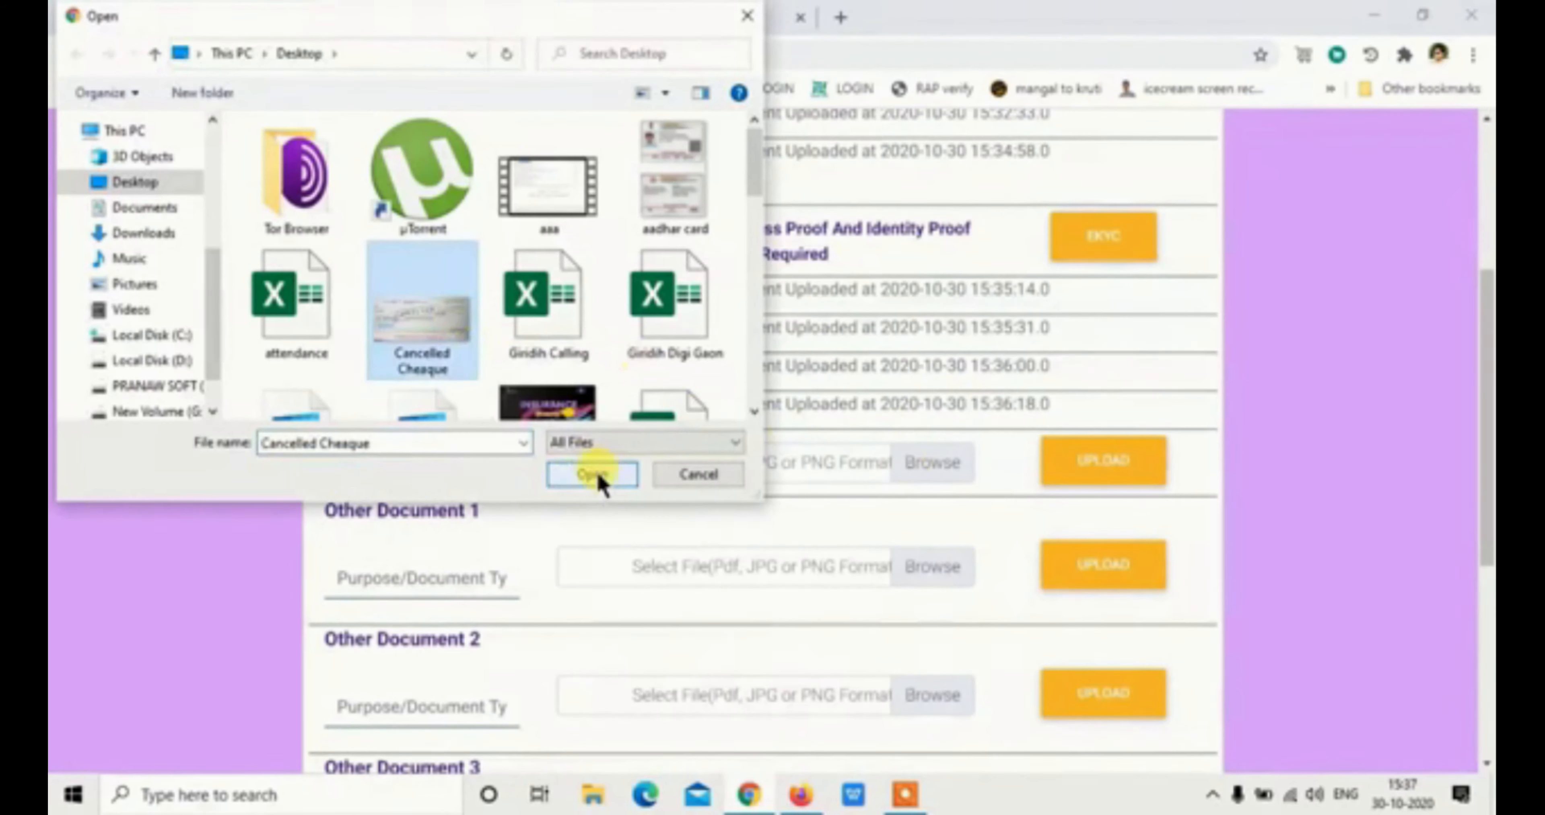
left_click(594, 475)
left_click(1080, 454)
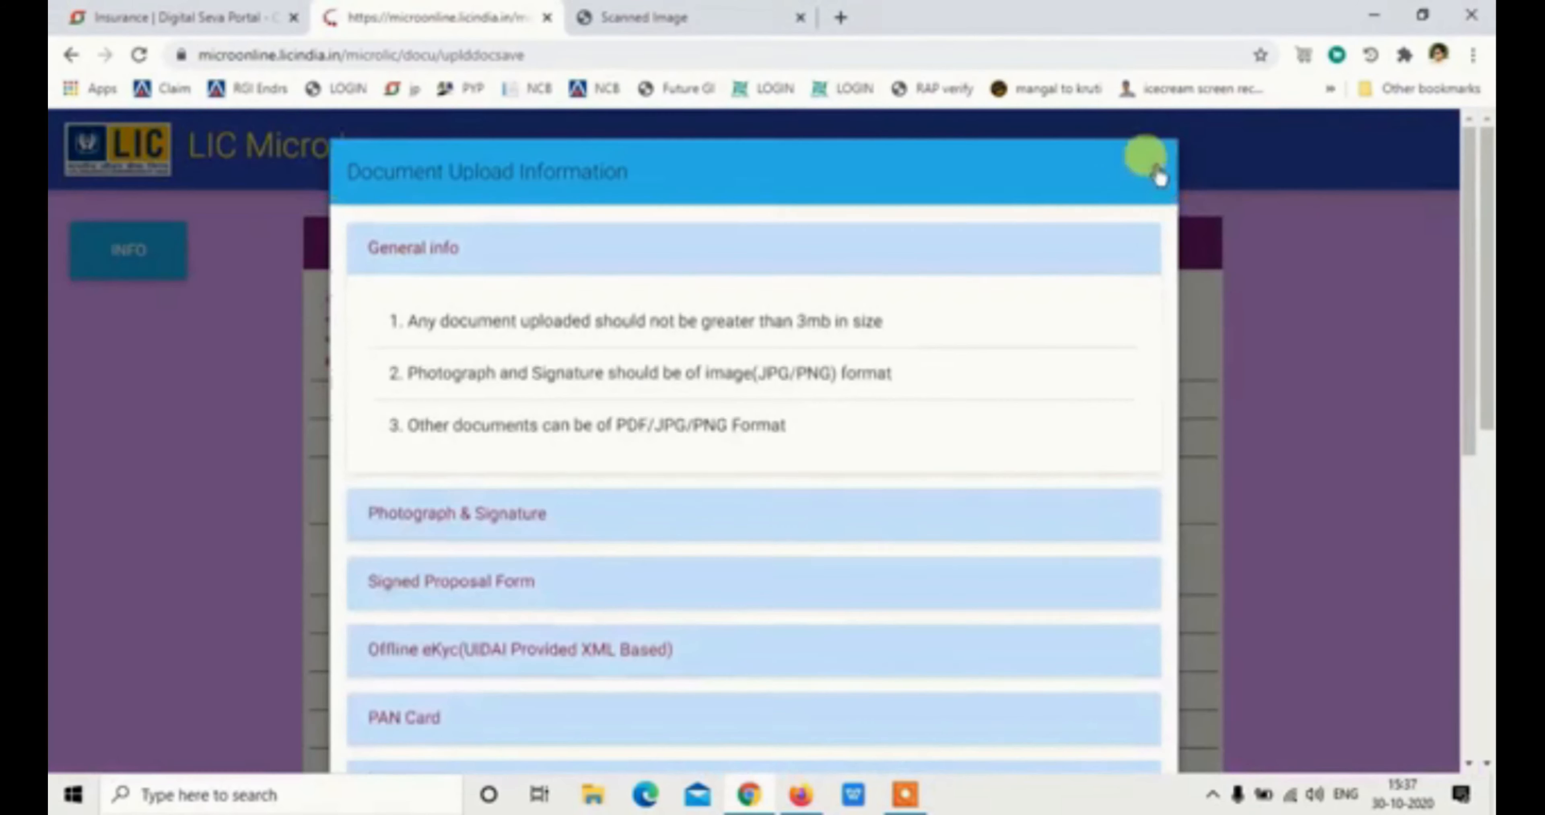
left_click(1149, 162)
scroll(918, 554, "down", 7)
scroll(772, 543, "up", 1)
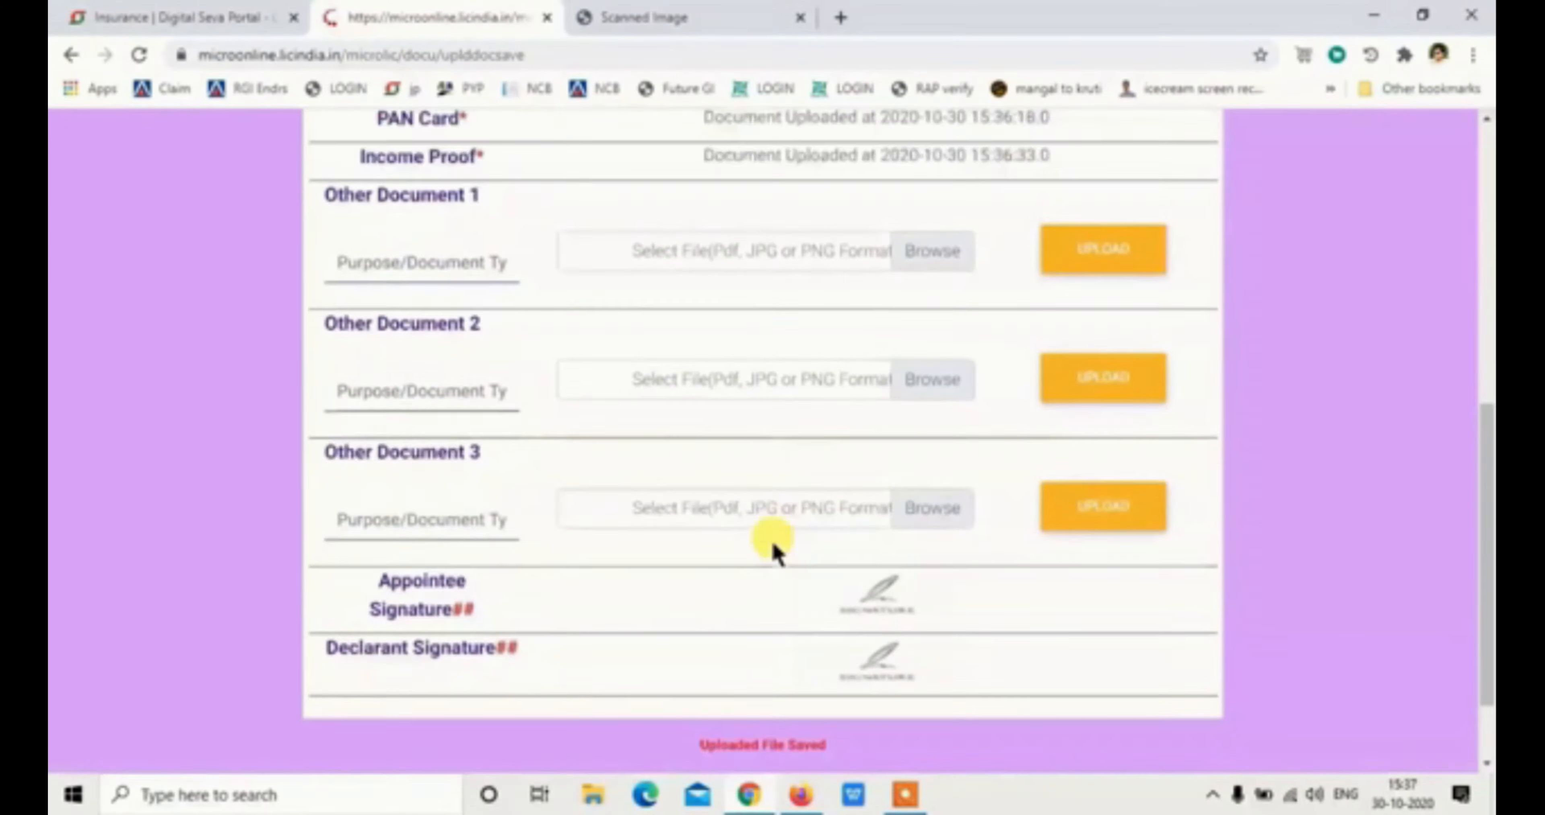
scroll(773, 543, "up", 5)
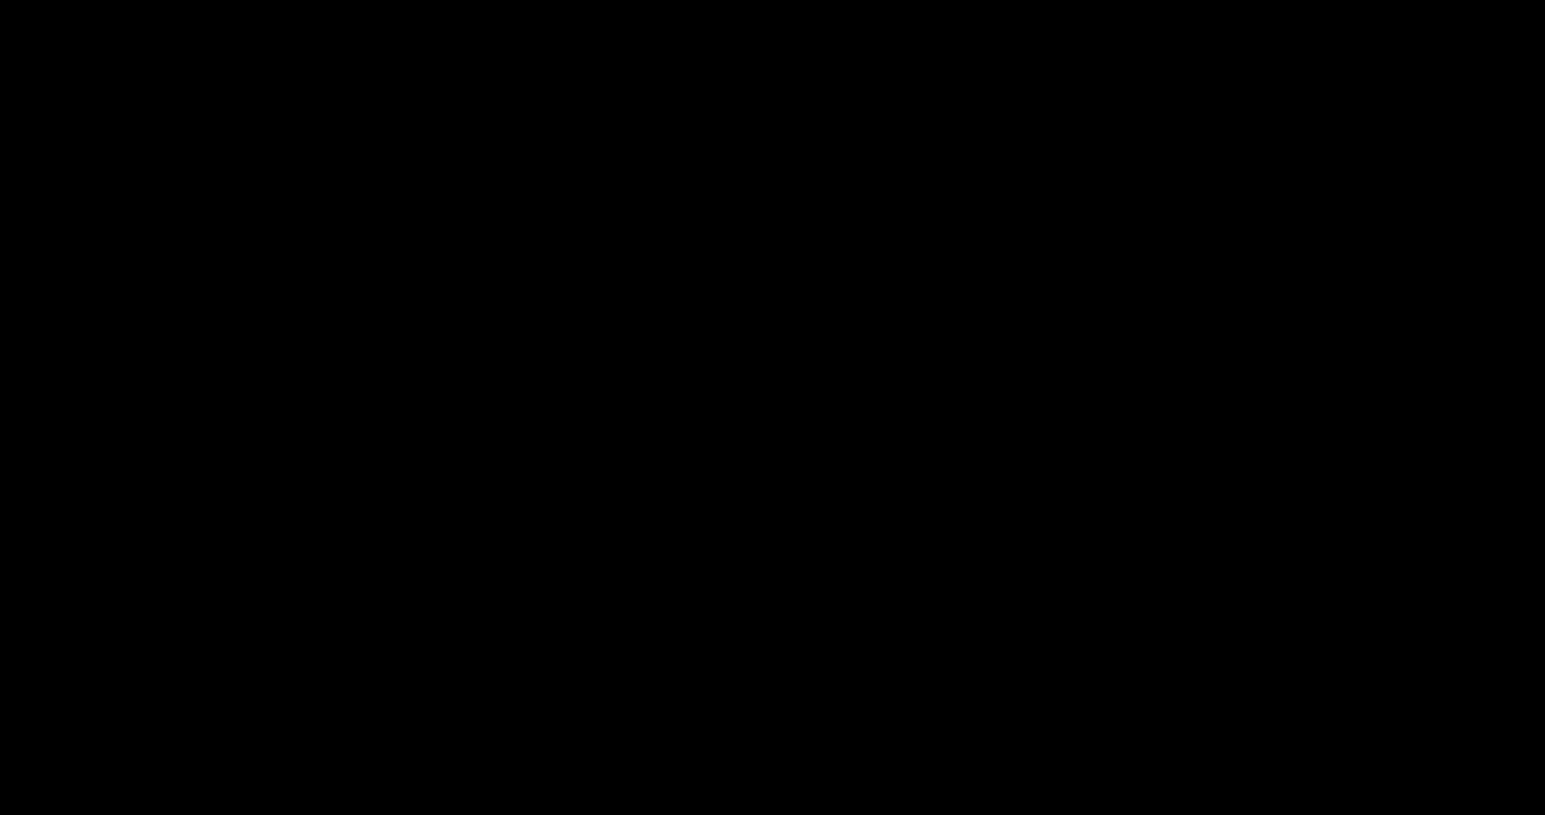